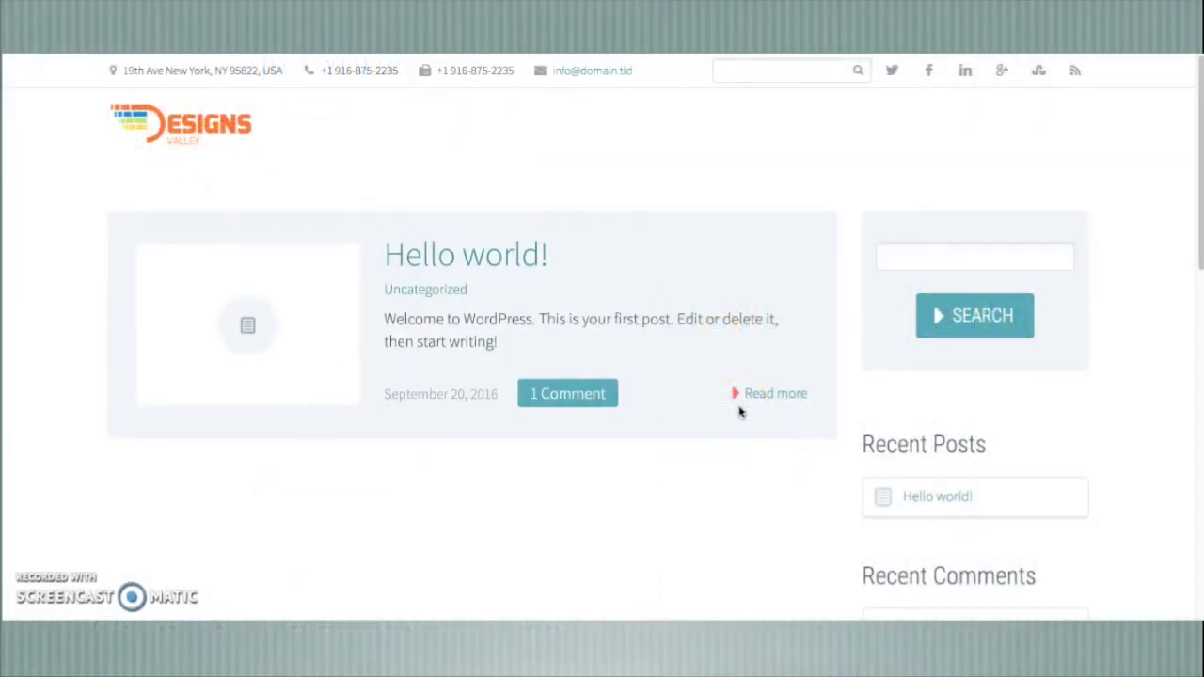
{"action": "left_click", "coordinate": [707, 395]}
{"action": "left_click", "coordinate": [685, 362]}
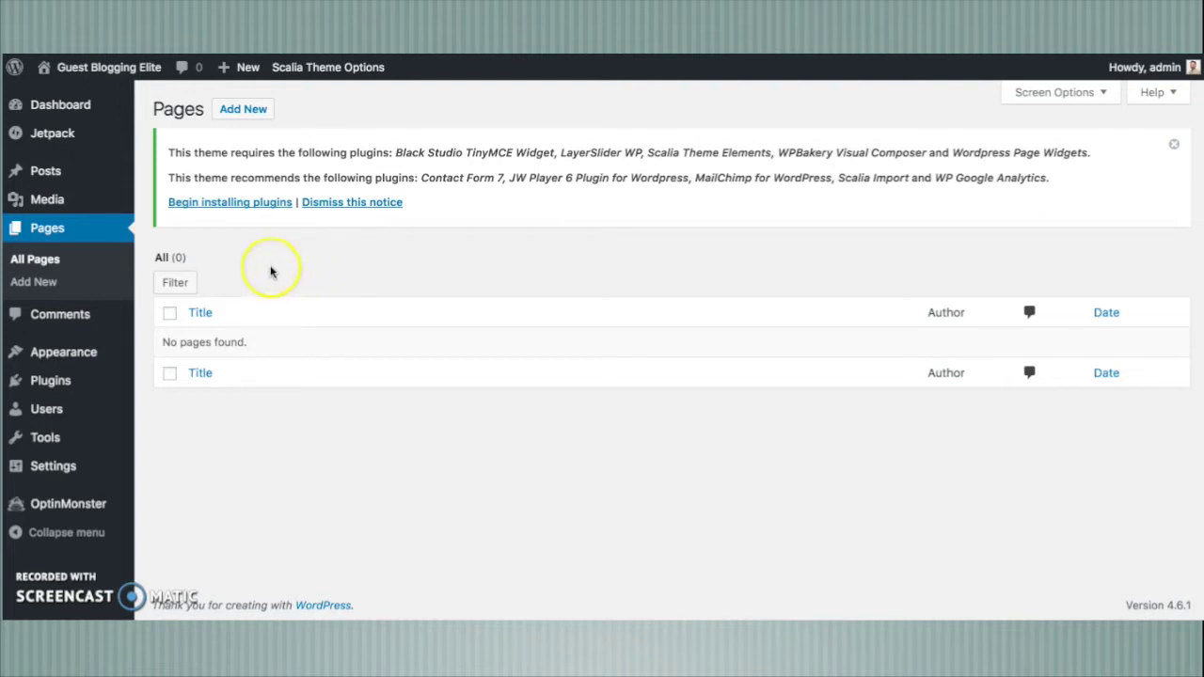
{"action": "left_click", "coordinate": [37, 267]}
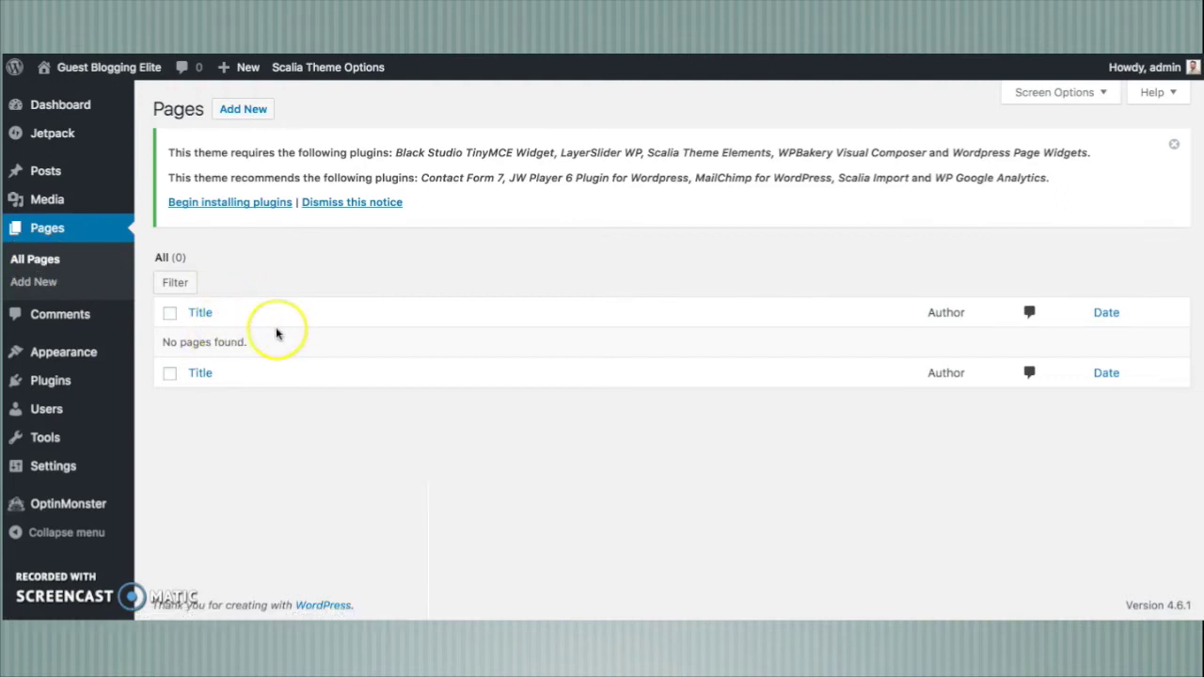
- Upload the plugin package guest_blogging.zip from the Downloads folder and install it
{"action": "mouse_move", "coordinate": [68, 386]}
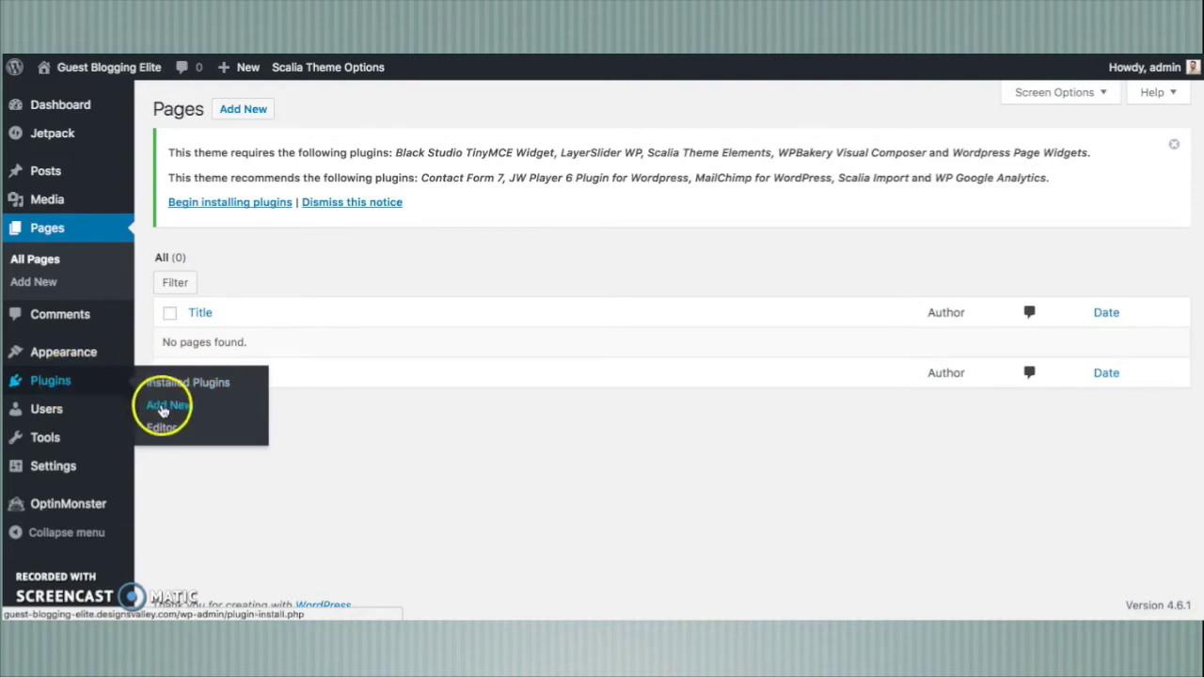
{"action": "left_click", "coordinate": [162, 410]}
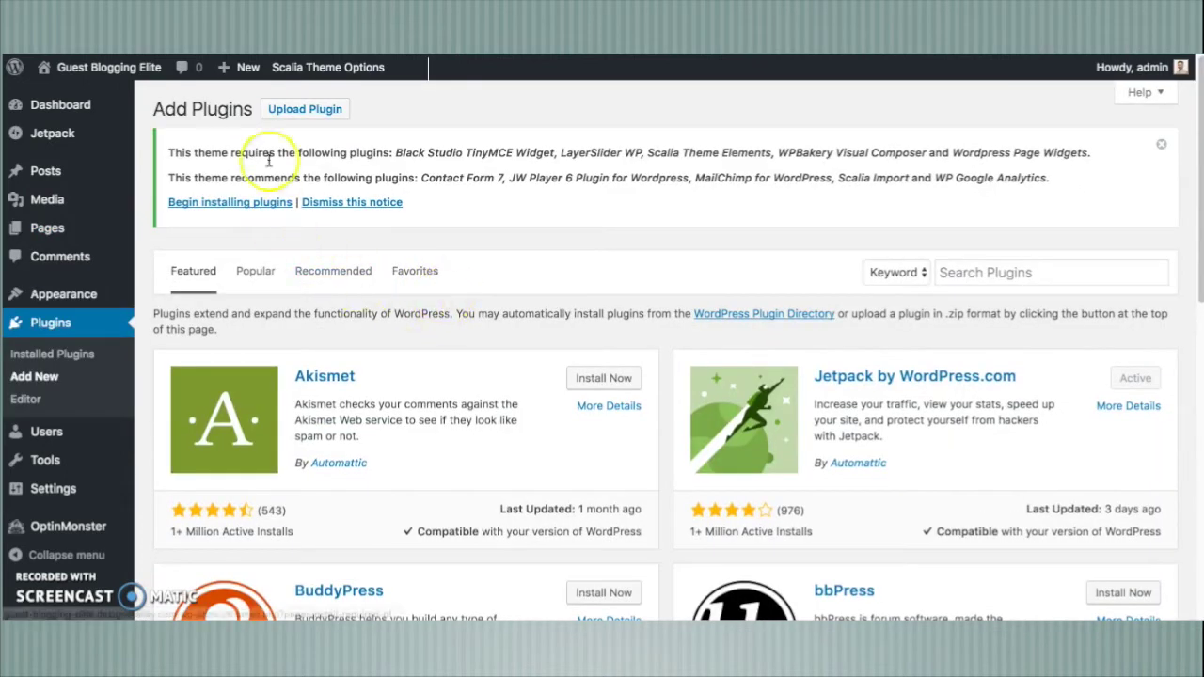
{"action": "left_click", "coordinate": [299, 113]}
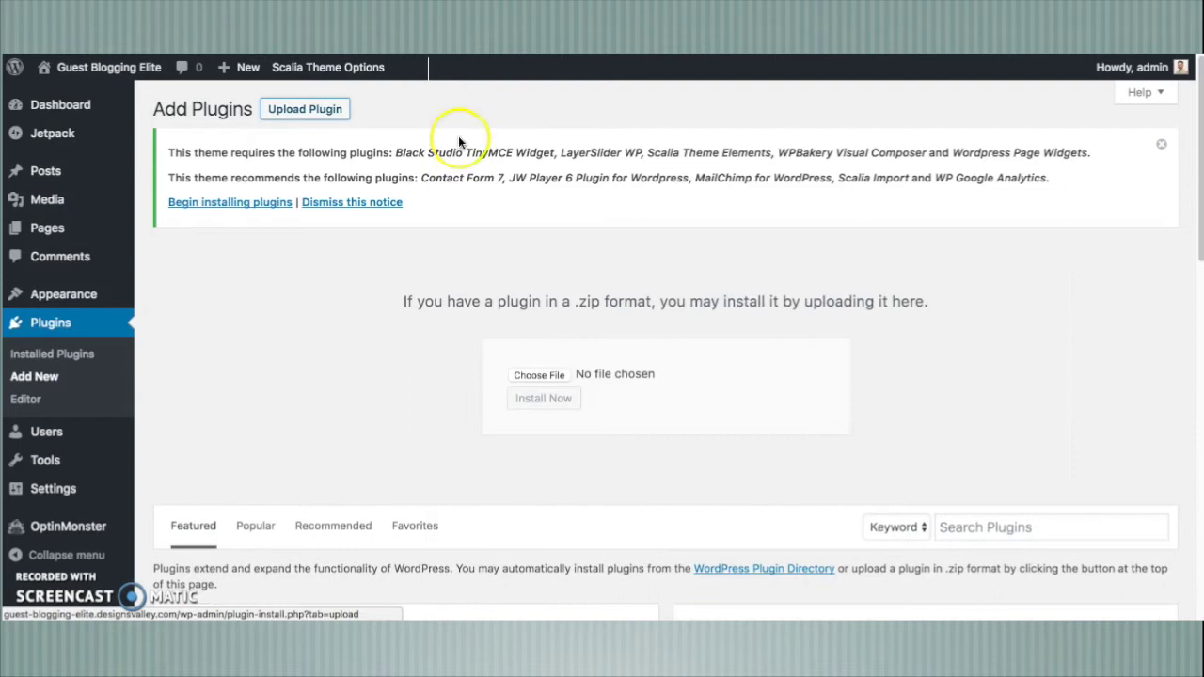
{"action": "left_click", "coordinate": [547, 376]}
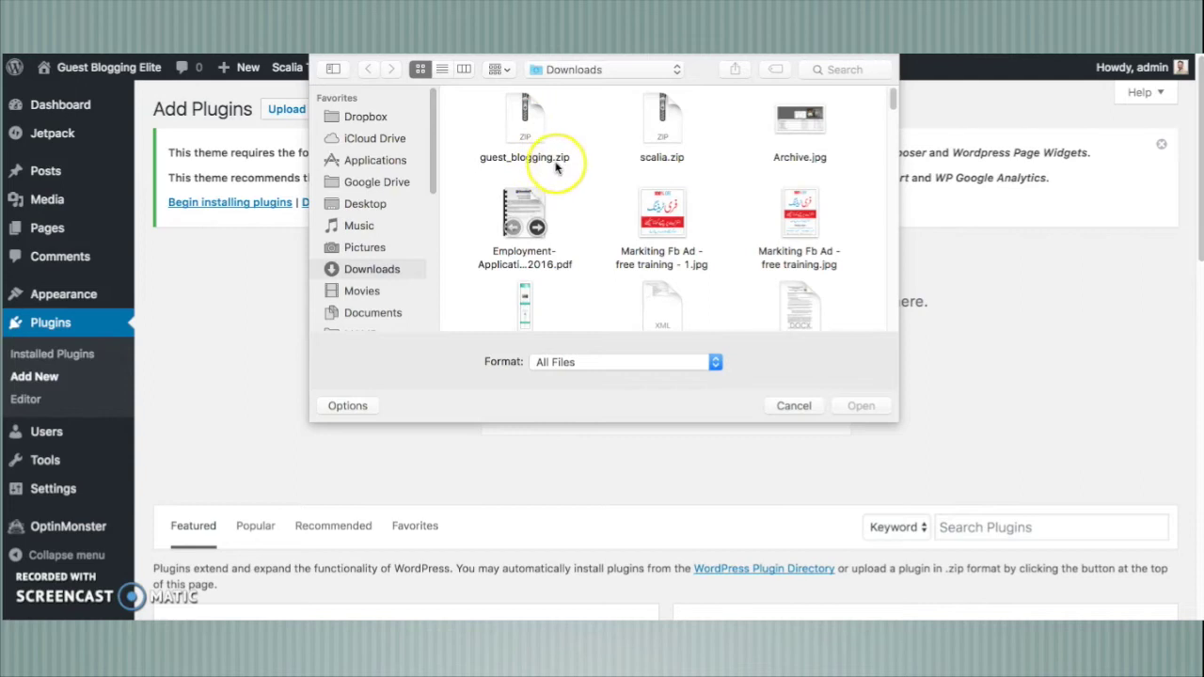
{"action": "left_click", "coordinate": [521, 129]}
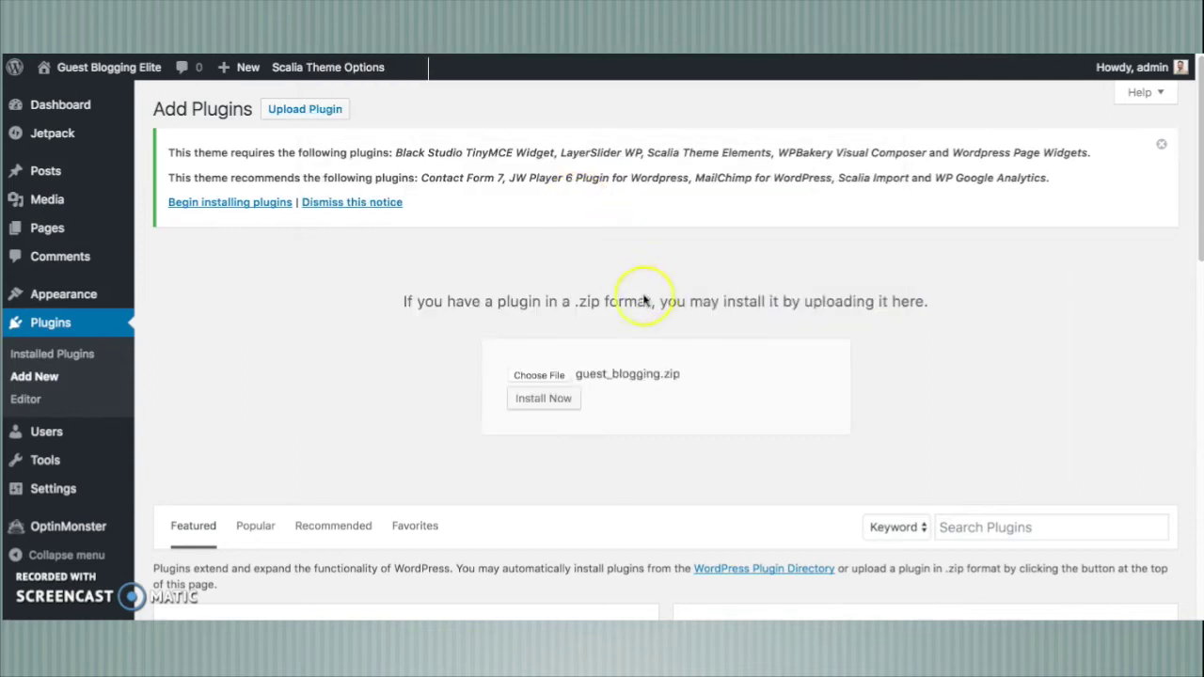
{"action": "left_click", "coordinate": [543, 406]}
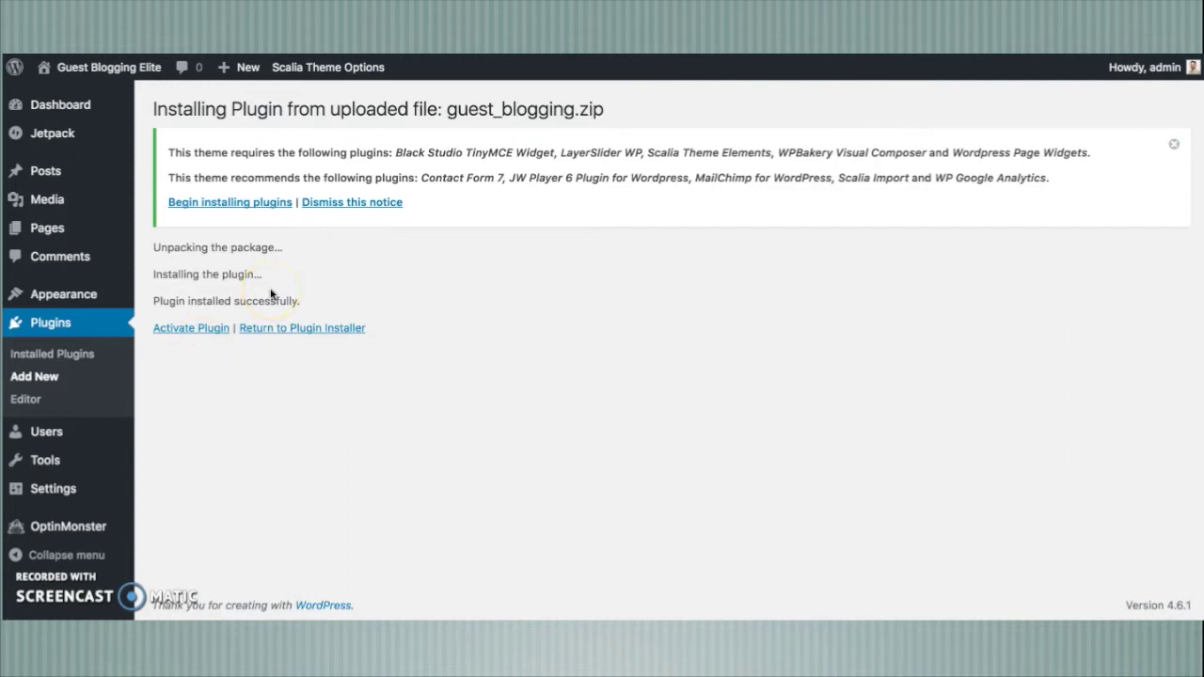
- Activate the newly installed guest blogging plugin and check its entry among the installed plugins
{"action": "left_click", "coordinate": [189, 330]}
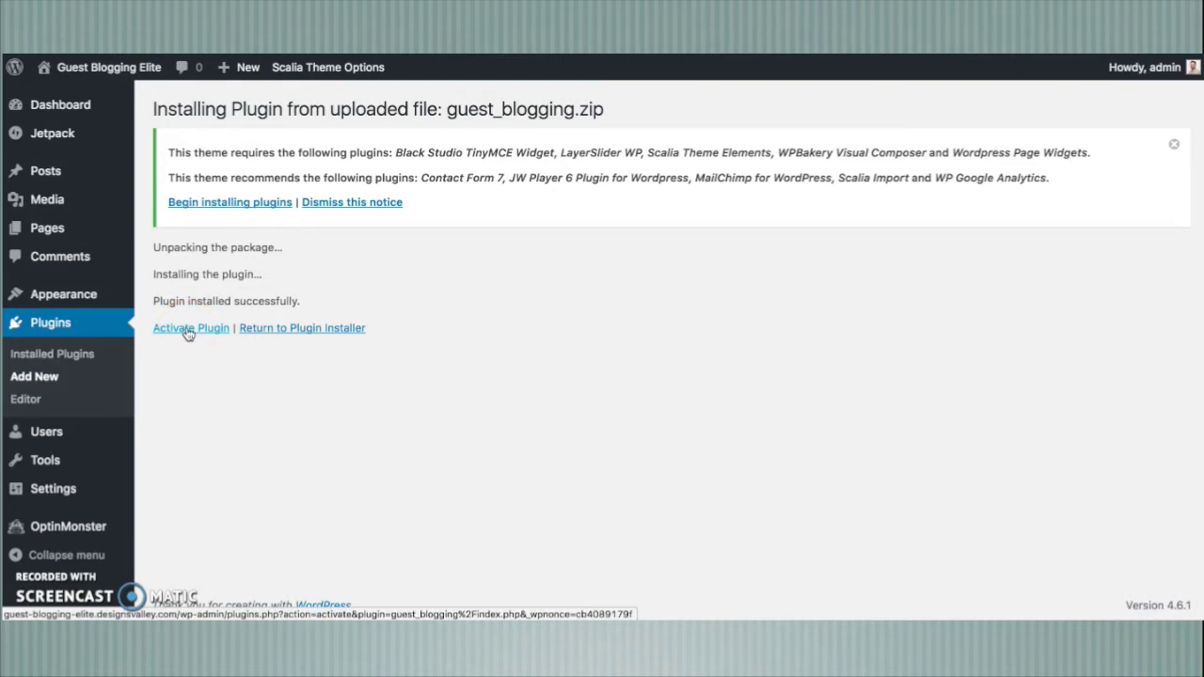
{"action": "left_click", "coordinate": [189, 329]}
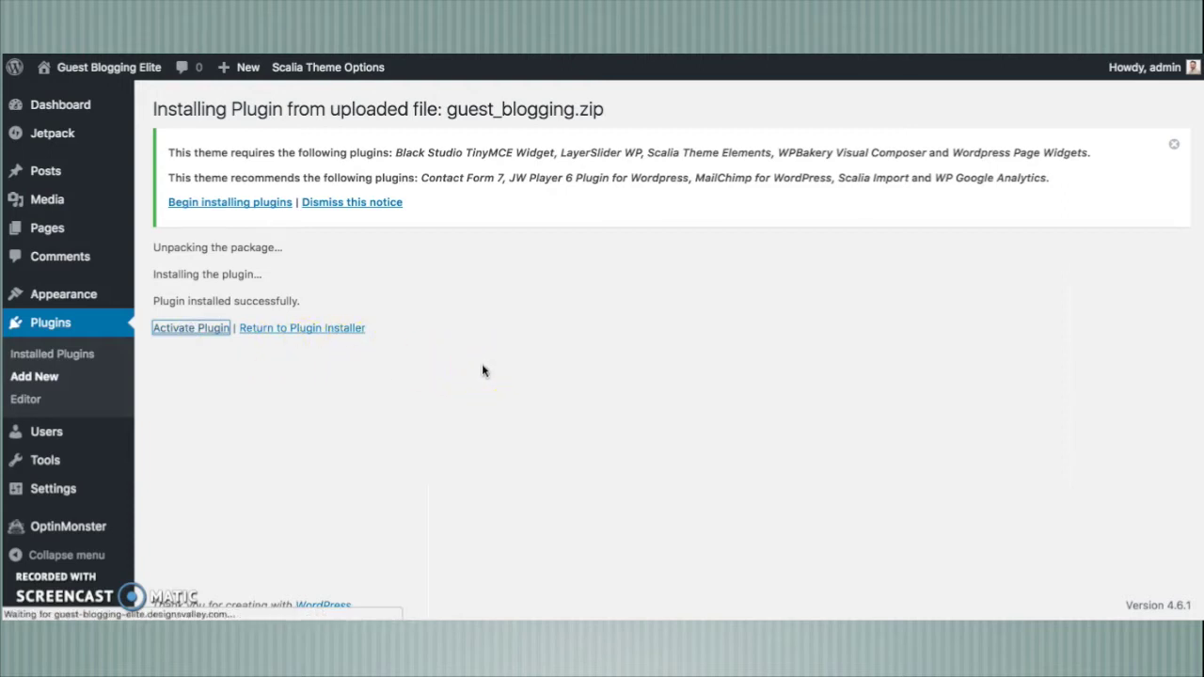
{"action": "scroll", "coordinate": [482, 369], "scroll_direction": "down", "scroll_amount": 3}
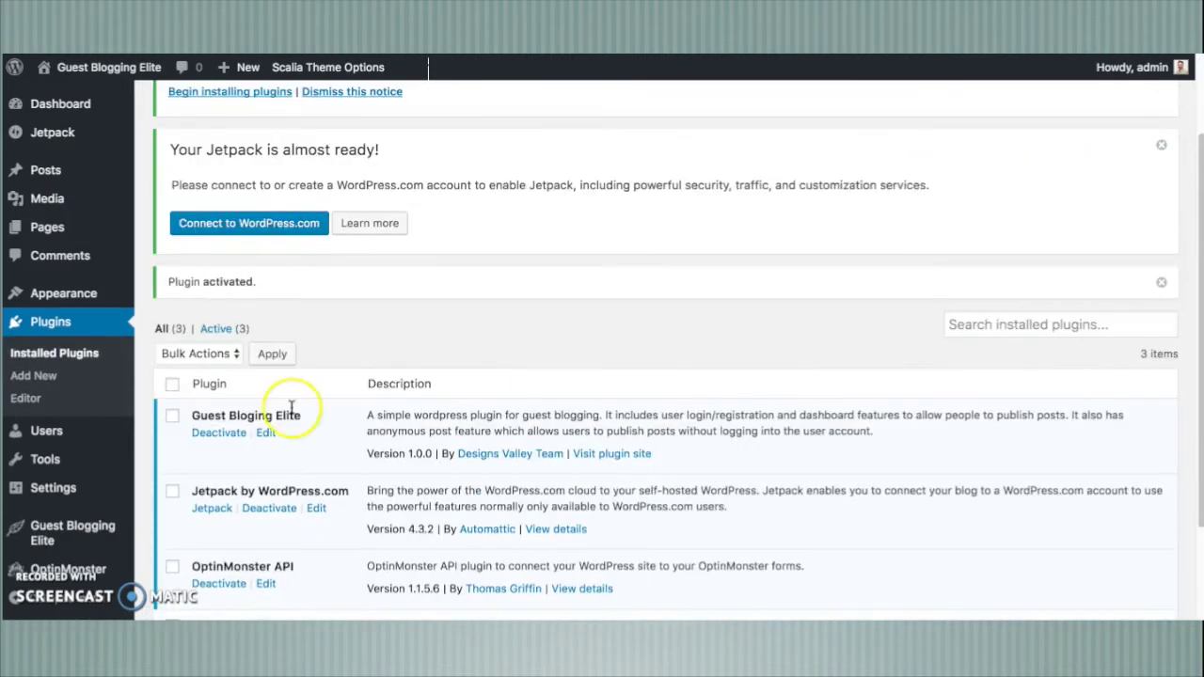
{"action": "scroll", "coordinate": [270, 429], "scroll_direction": "down", "scroll_amount": 1}
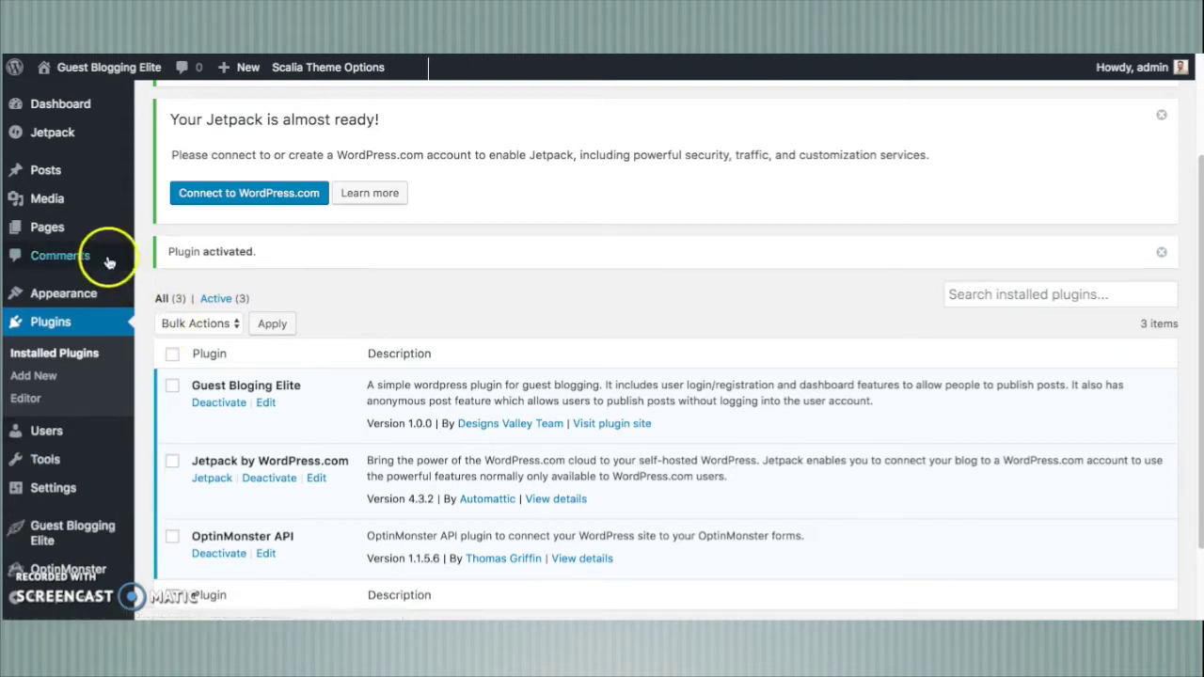
- Open the list of all pages and look through the pages the plugin added
{"action": "mouse_move", "coordinate": [64, 234]}
{"action": "left_click", "coordinate": [167, 229]}
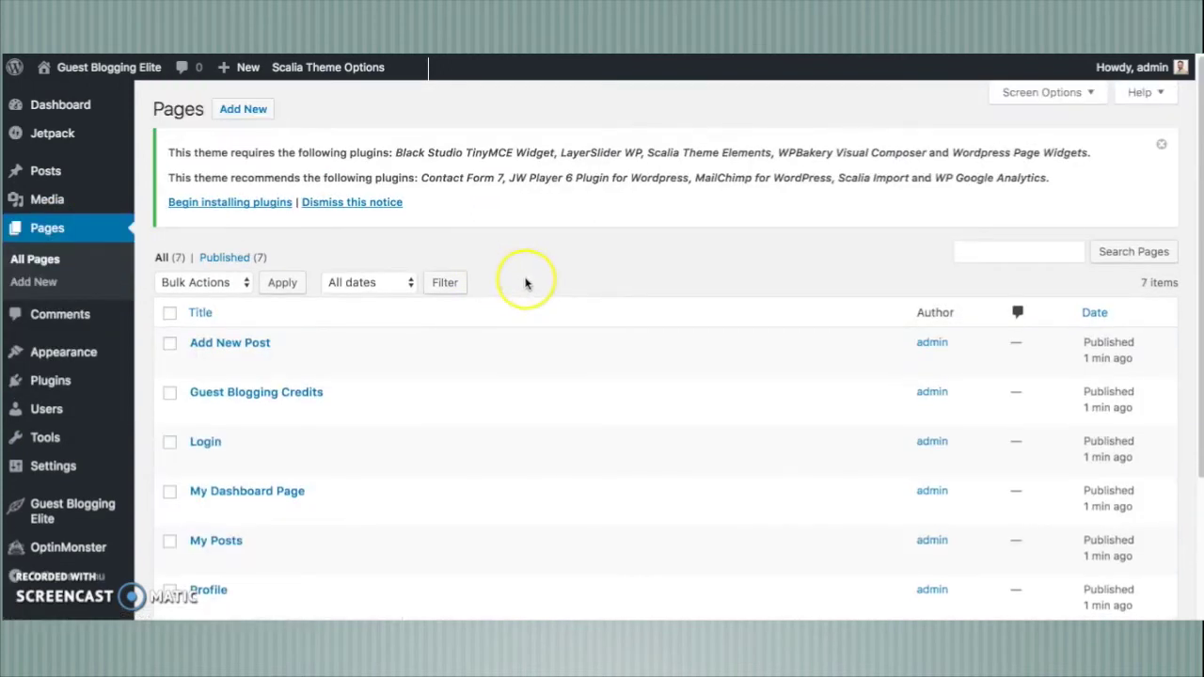
{"action": "scroll", "coordinate": [506, 292], "scroll_direction": "down", "scroll_amount": 2}
{"action": "scroll", "coordinate": [506, 291], "scroll_direction": "down", "scroll_amount": 2}
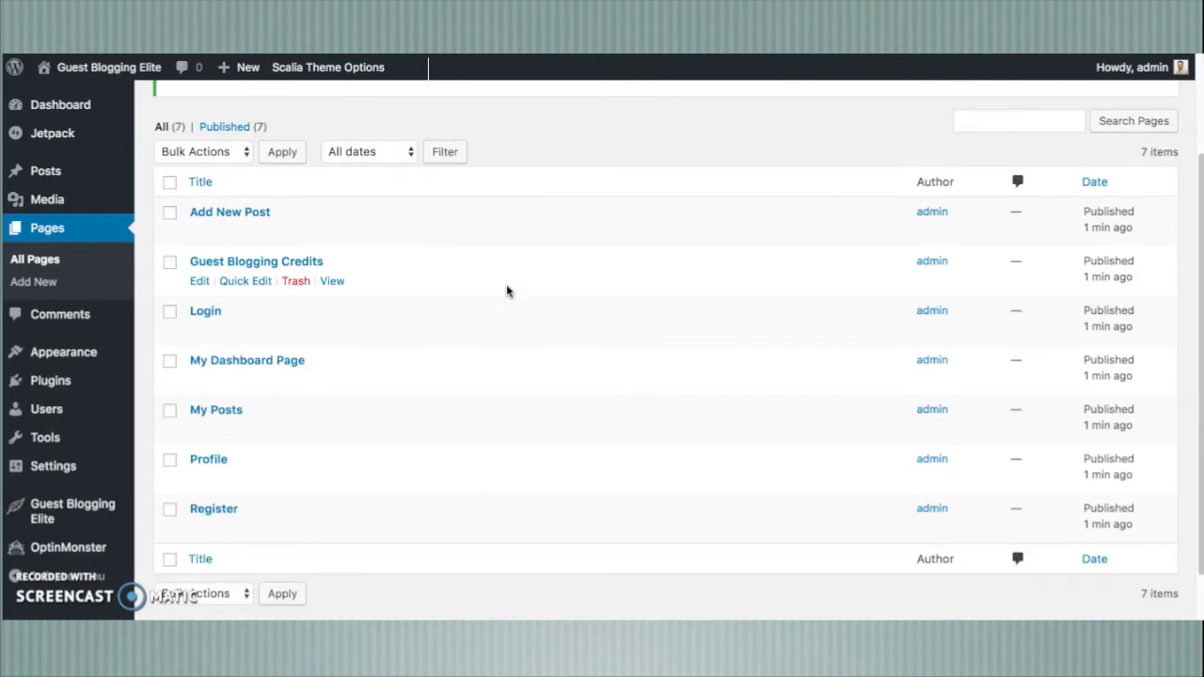
{"action": "scroll", "coordinate": [506, 292], "scroll_direction": "up", "scroll_amount": 1}
{"action": "scroll", "coordinate": [371, 299], "scroll_direction": "down", "scroll_amount": 1}
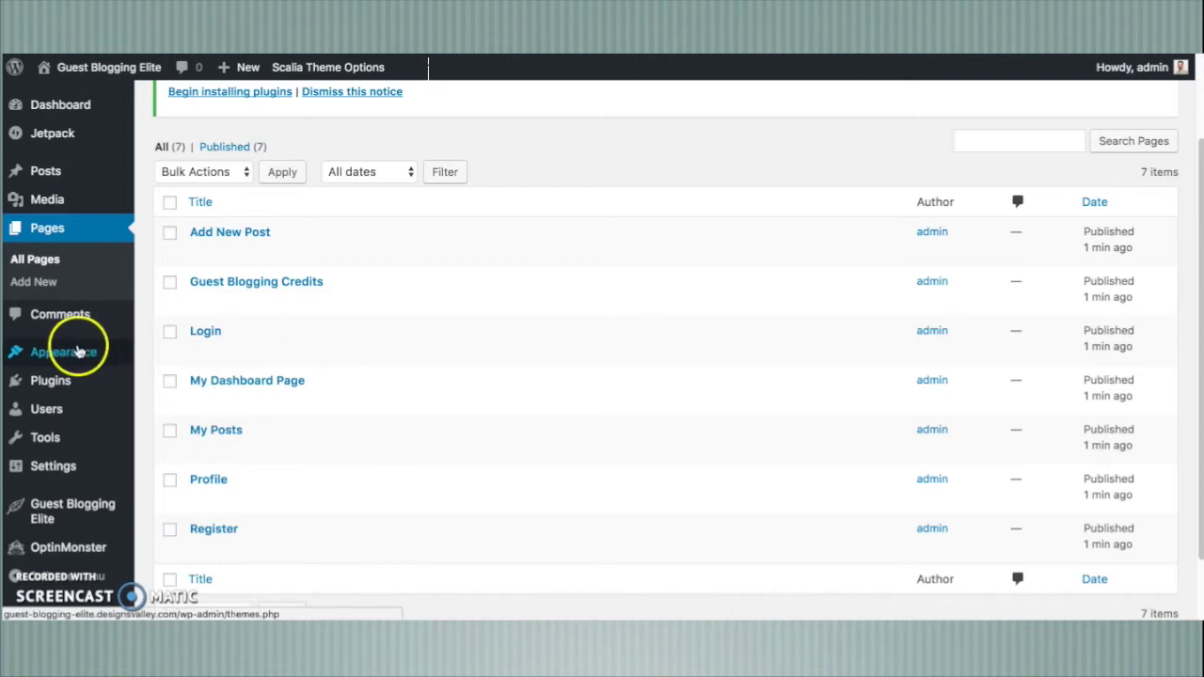
- Create a new navigation menu named "Top Main Menu" for the site
{"action": "mouse_move", "coordinate": [78, 354]}
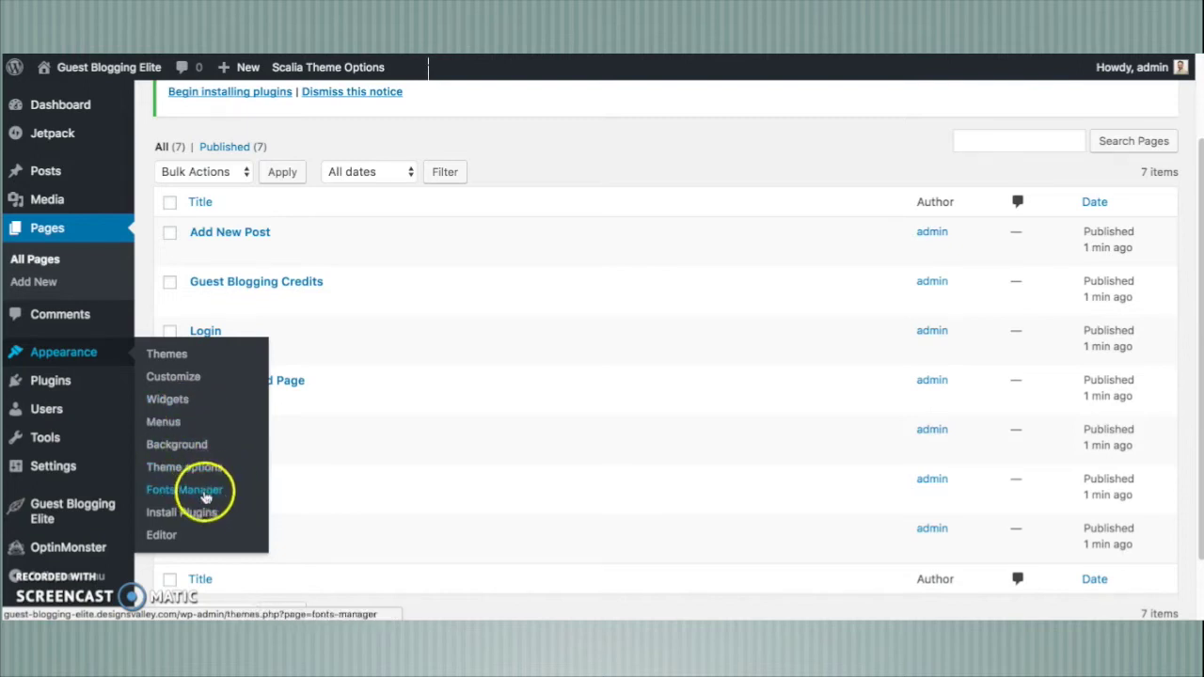
{"action": "left_click", "coordinate": [186, 425]}
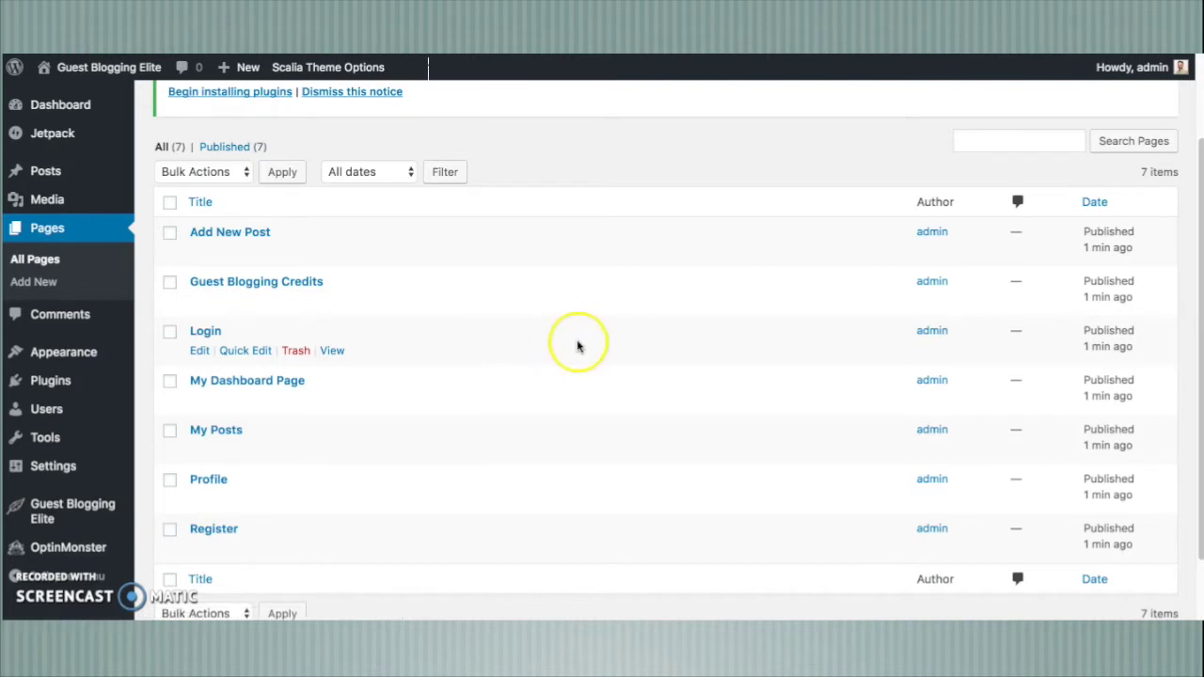
{"action": "scroll", "coordinate": [588, 336], "scroll_direction": "down", "scroll_amount": 1}
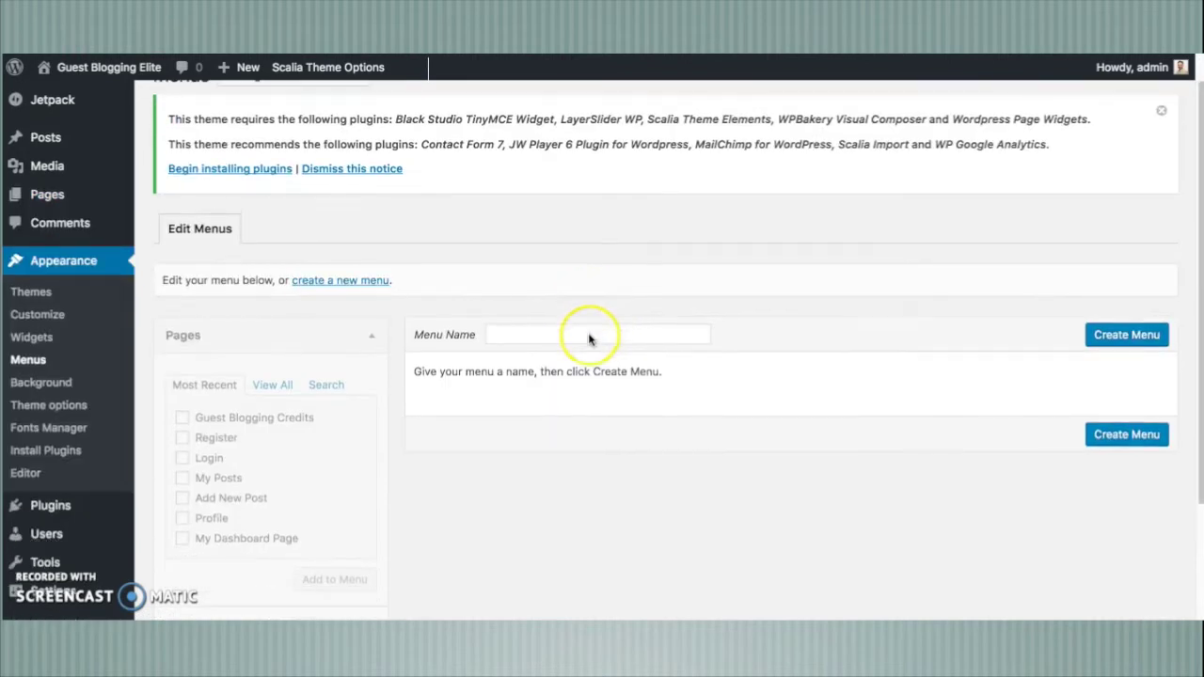
{"action": "left_click", "coordinate": [530, 336]}
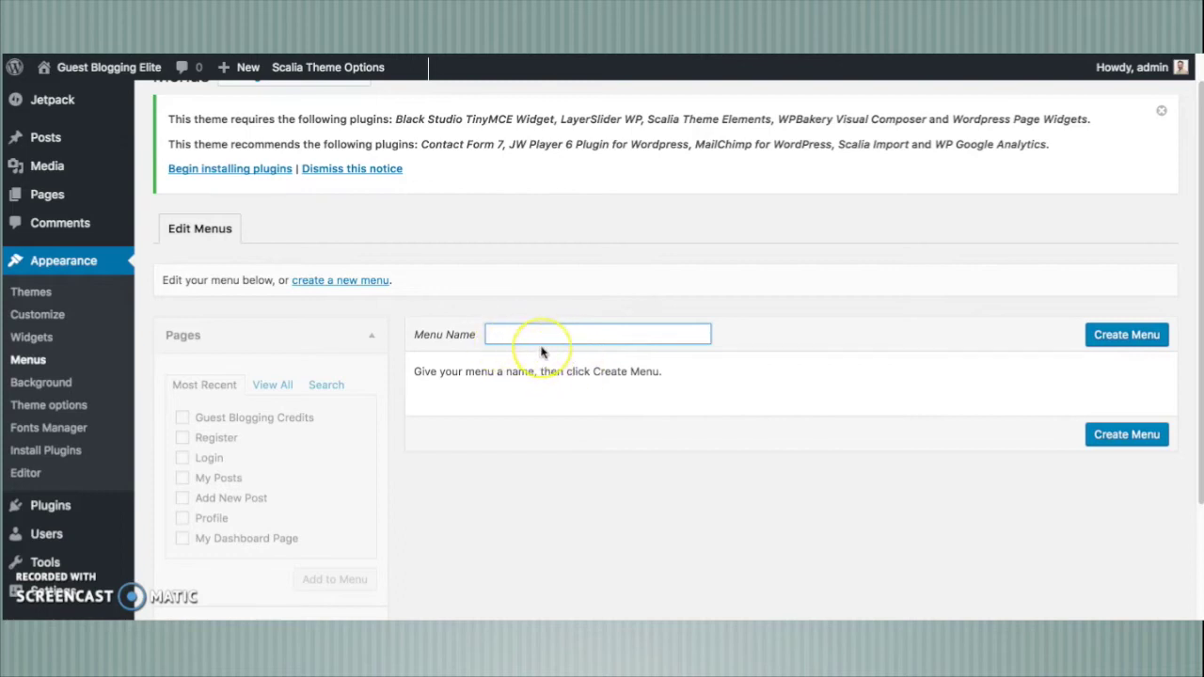
{"action": "type", "text": "Top"}
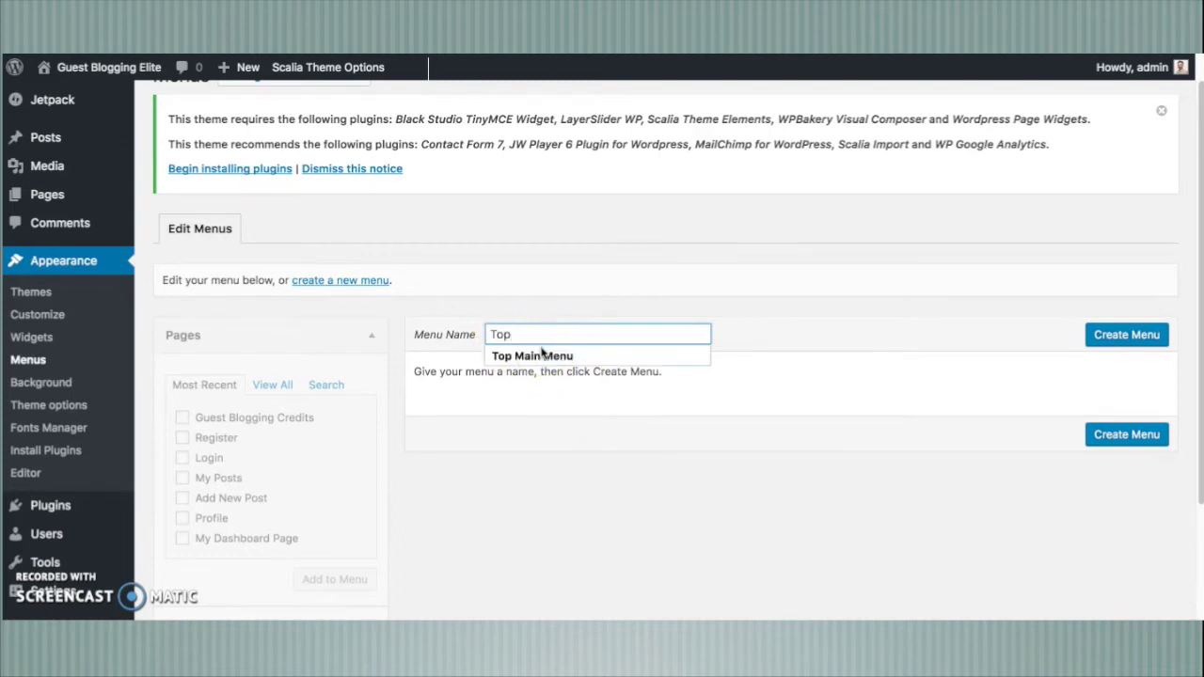
{"action": "left_click", "coordinate": [542, 356]}
{"action": "left_click", "coordinate": [1126, 335]}
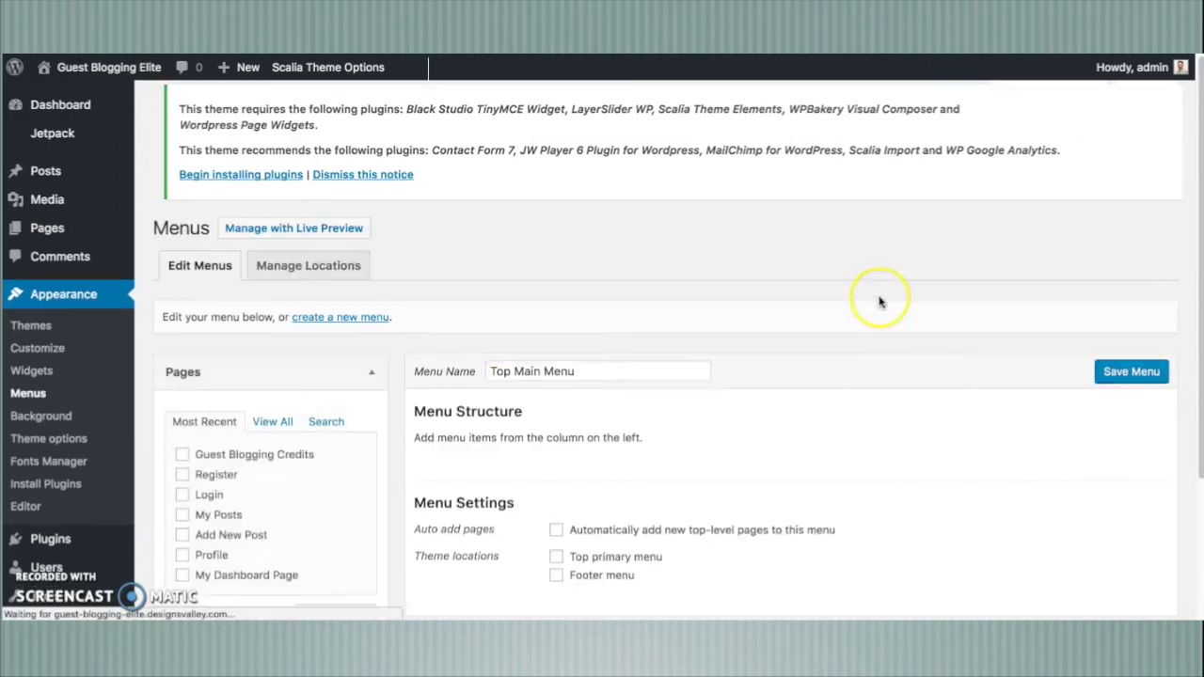
- Assign Top Main Menu to the "Top primary menu" theme location and save the menu
{"action": "scroll", "coordinate": [820, 330], "scroll_direction": "down", "scroll_amount": 3}
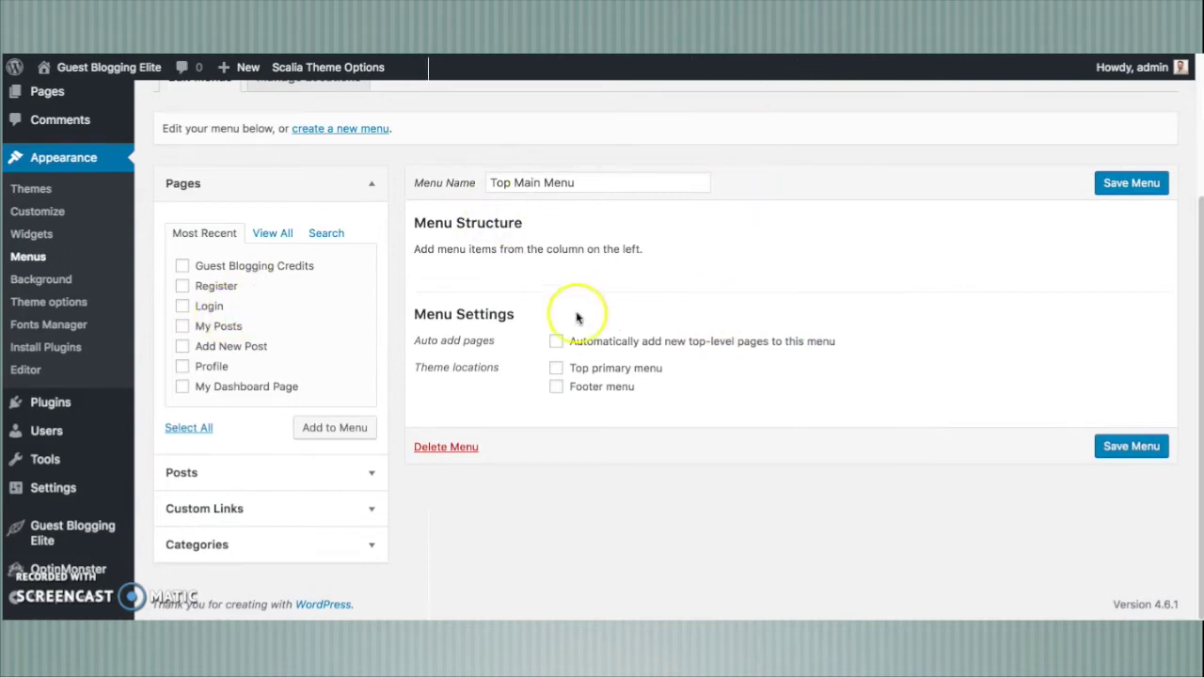
{"action": "left_click", "coordinate": [556, 369]}
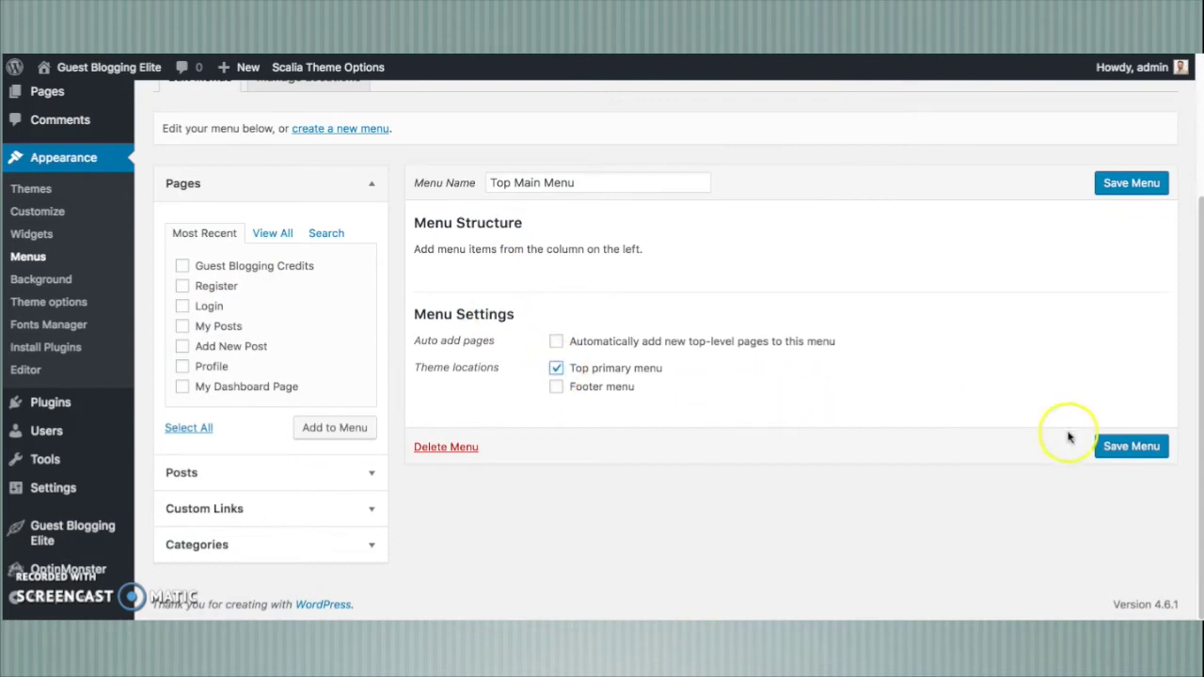
{"action": "left_click", "coordinate": [1135, 447]}
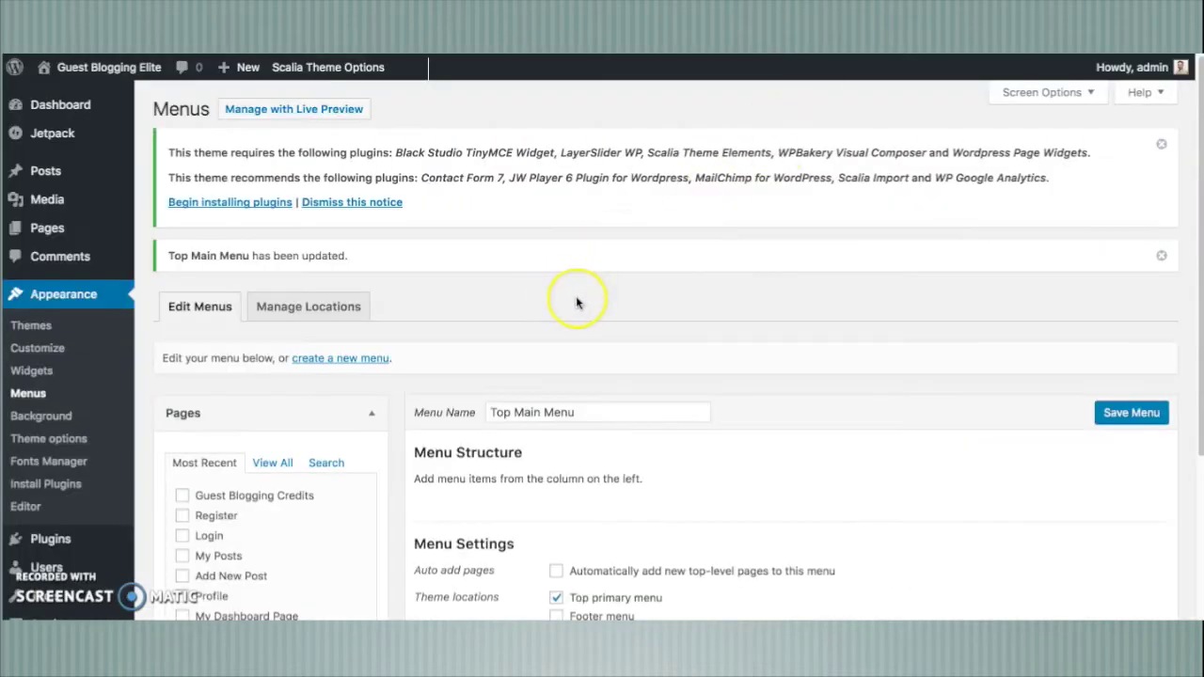
- Add only My Dashboard Page to Top Main Menu and save the menu
{"action": "scroll", "coordinate": [573, 301], "scroll_direction": "down", "scroll_amount": 2}
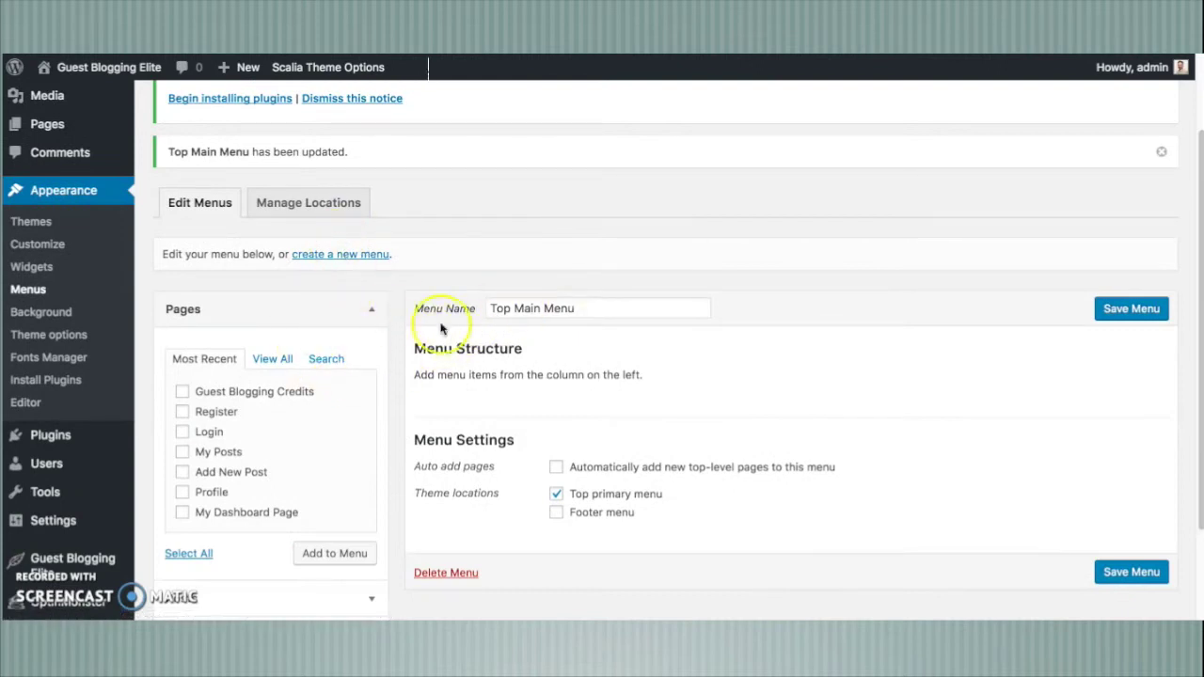
{"action": "left_click", "coordinate": [182, 393]}
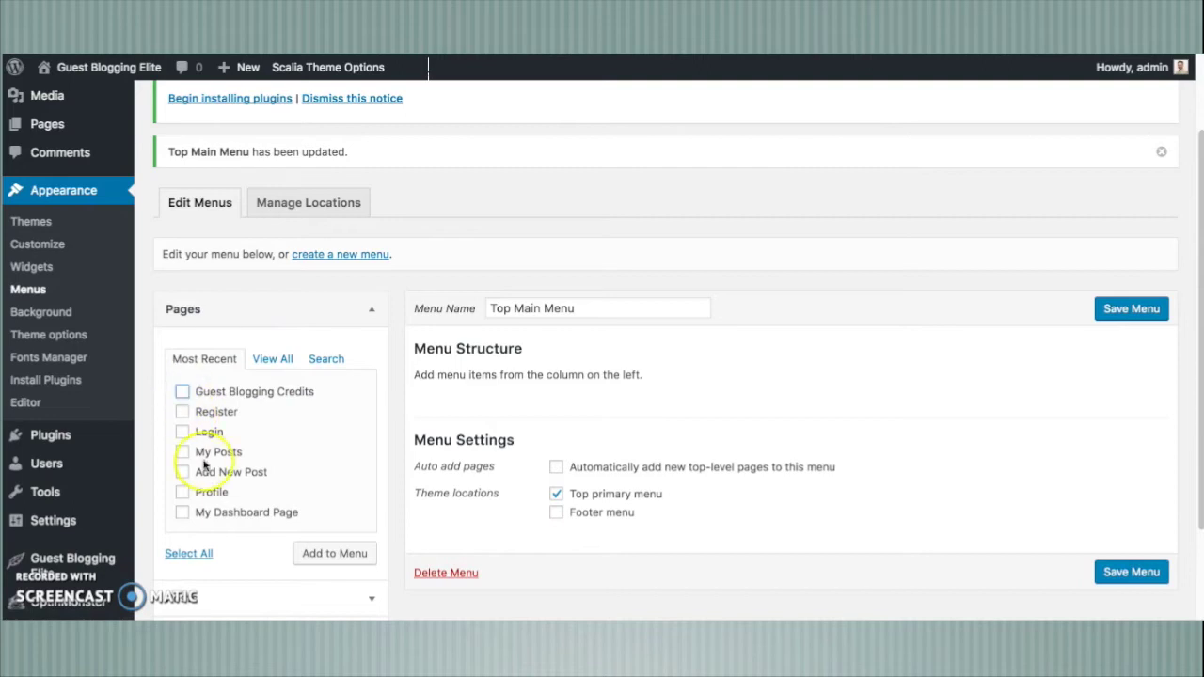
{"action": "scroll", "coordinate": [201, 464], "scroll_direction": "down", "scroll_amount": 1}
{"action": "left_click", "coordinate": [182, 485]}
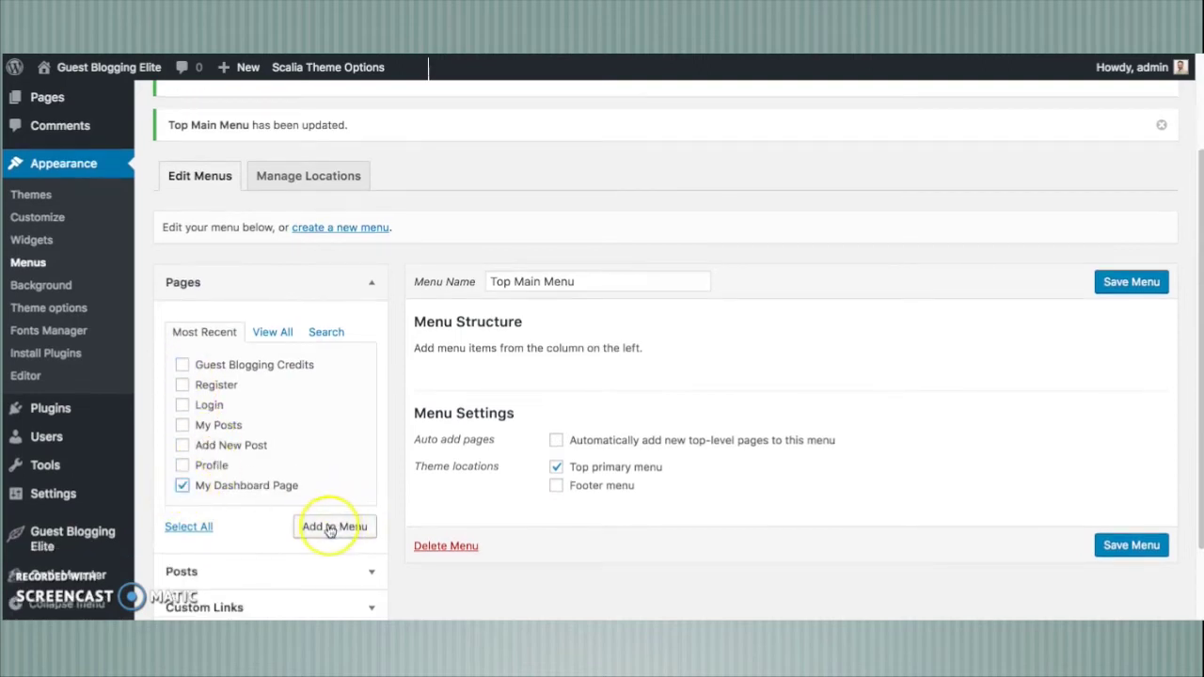
{"action": "left_click", "coordinate": [327, 529]}
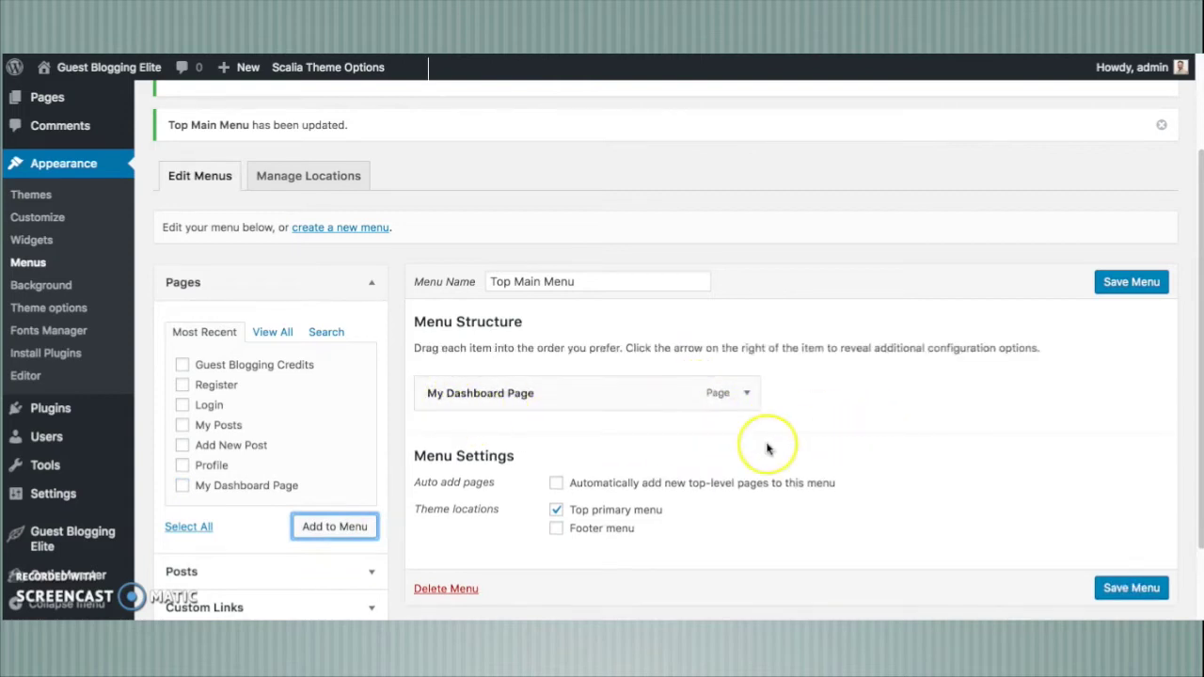
{"action": "left_click", "coordinate": [1132, 588]}
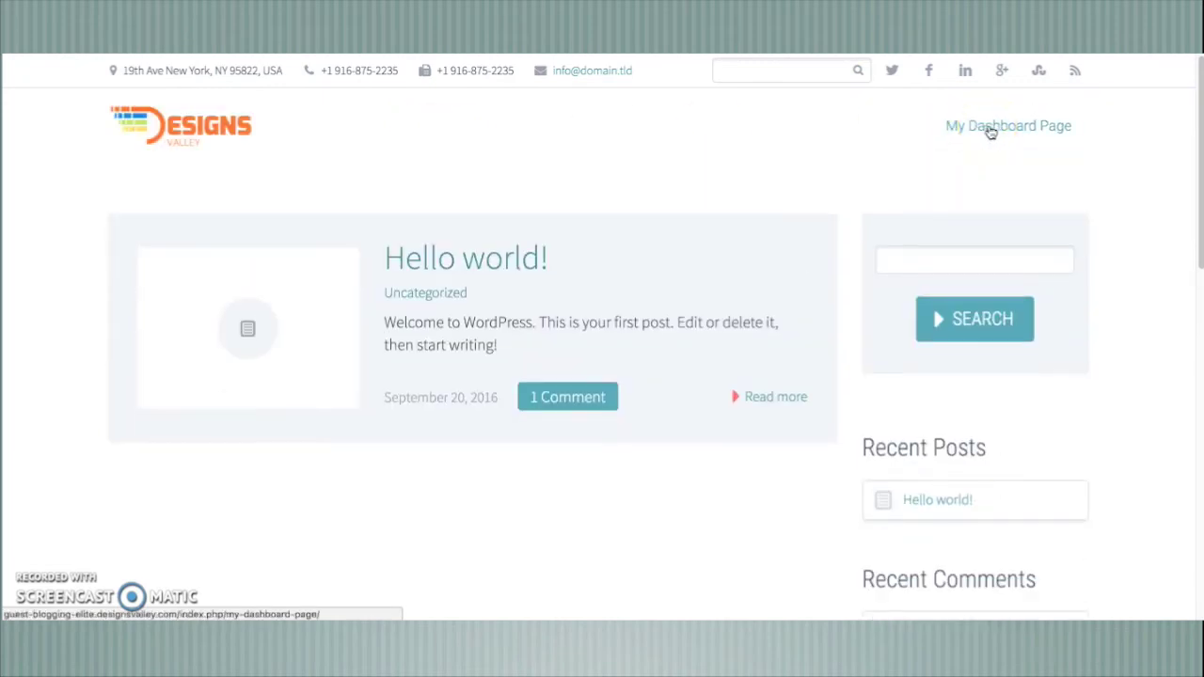
- Open My Dashboard Page from the live site's header menu and examine its navigation tiles and recent posts
{"action": "left_click", "coordinate": [995, 128]}
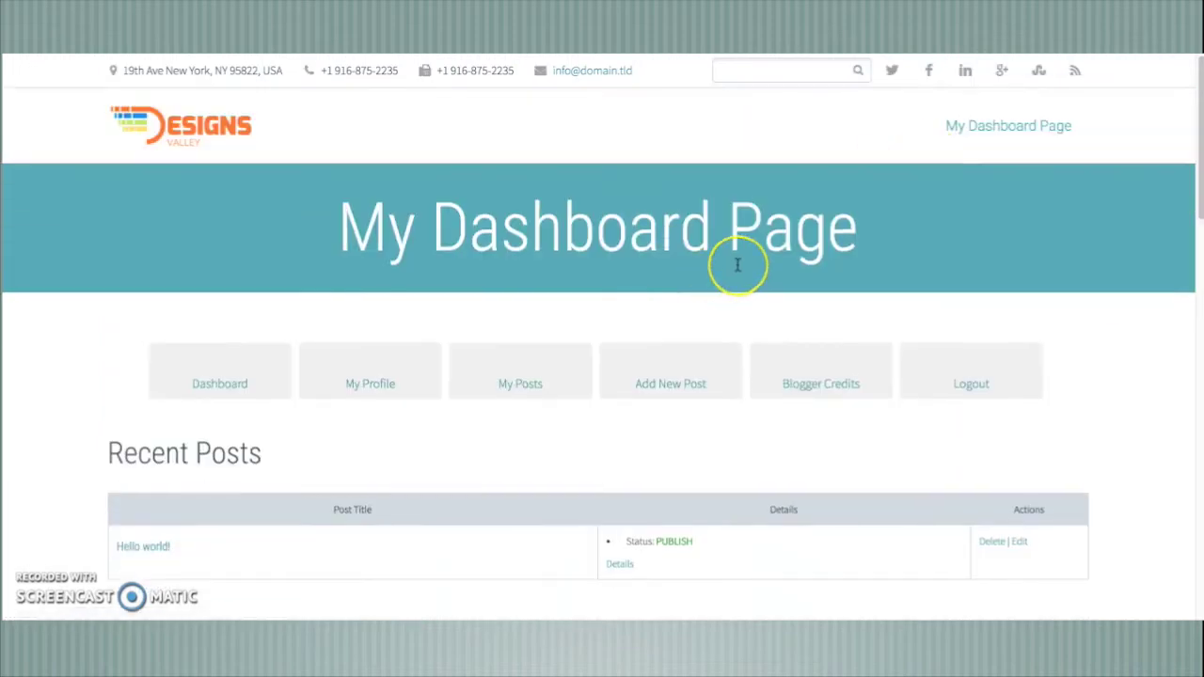
{"action": "scroll", "coordinate": [737, 264], "scroll_direction": "down", "scroll_amount": 1}
{"action": "scroll", "coordinate": [738, 265], "scroll_direction": "down", "scroll_amount": 1}
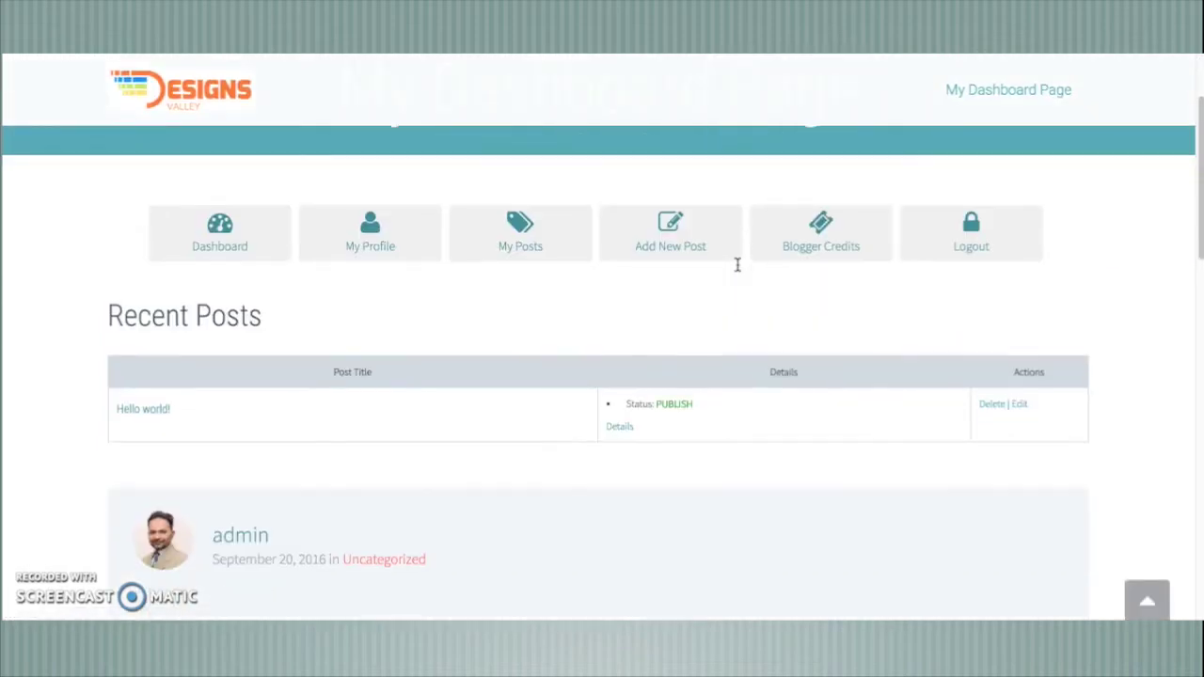
{"action": "scroll", "coordinate": [737, 264], "scroll_direction": "up", "scroll_amount": 2}
{"action": "left_click", "coordinate": [737, 263]}
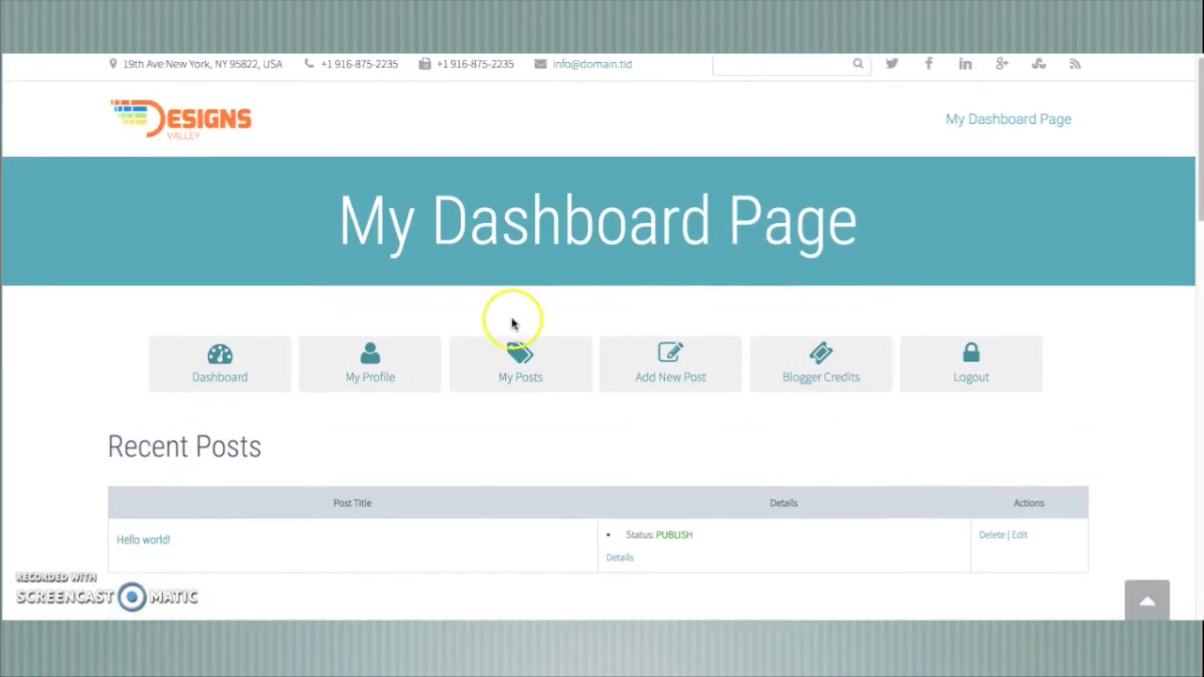
{"action": "scroll", "coordinate": [512, 322], "scroll_direction": "down", "scroll_amount": 1}
{"action": "scroll", "coordinate": [659, 336], "scroll_direction": "down", "scroll_amount": 1}
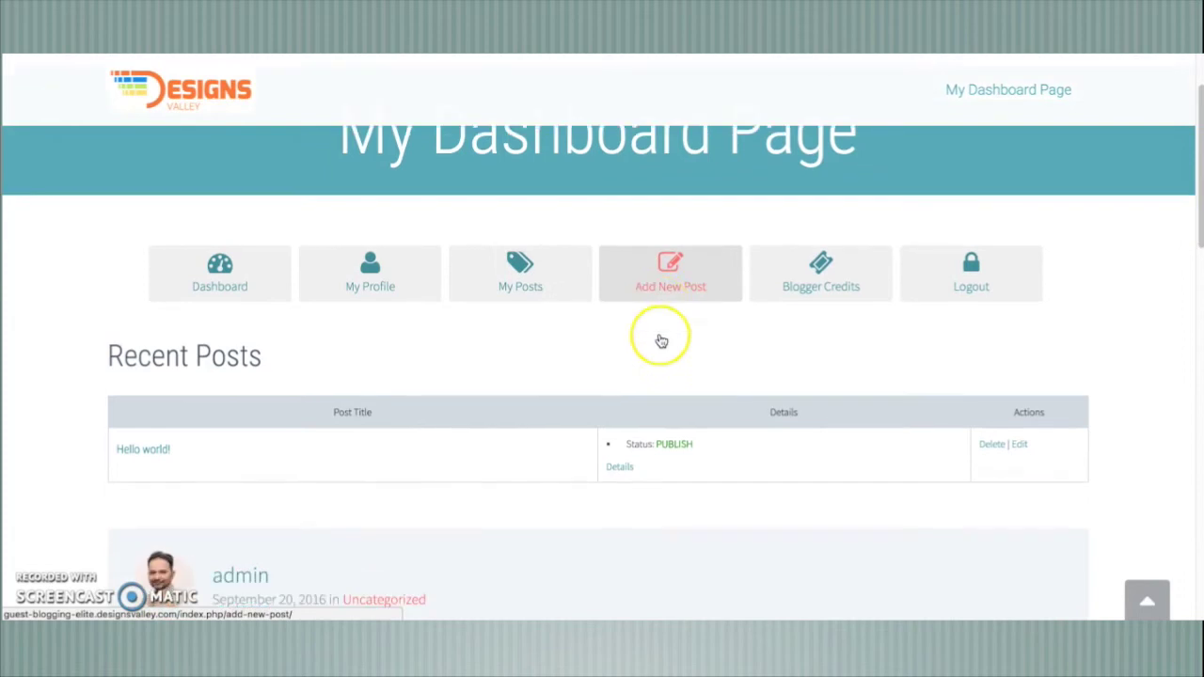
- Open the Add New Post page and examine its title, content, featured image, category and tag fields
{"action": "left_click", "coordinate": [670, 272]}
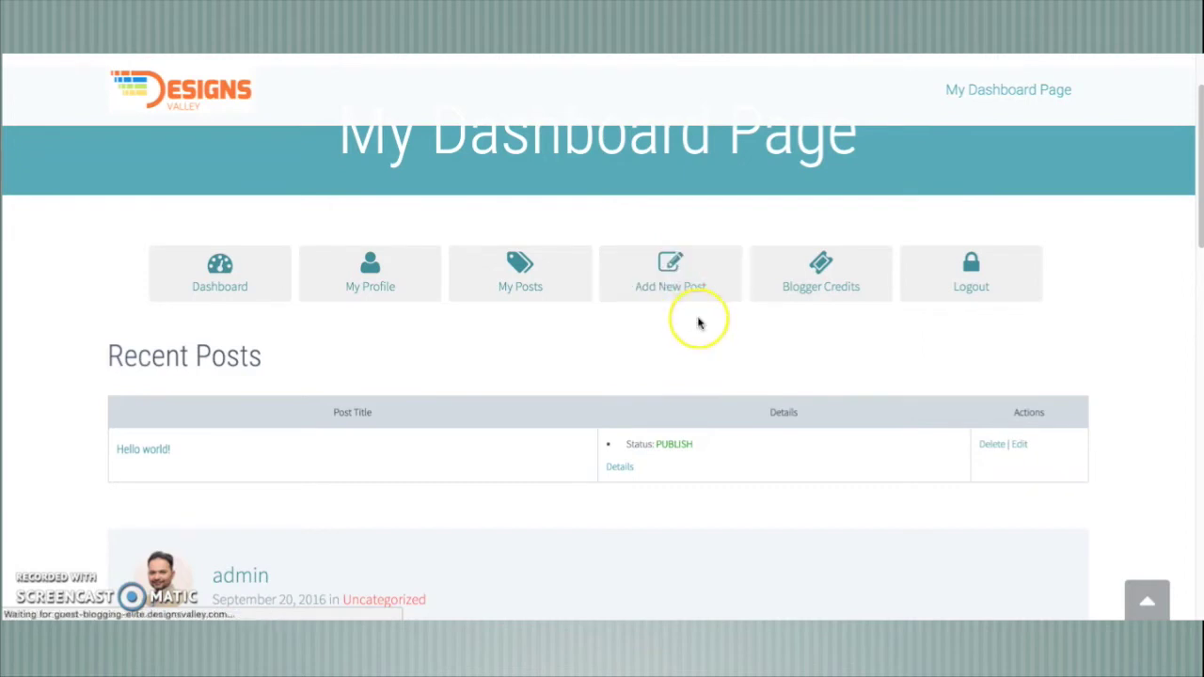
{"action": "scroll", "coordinate": [694, 325], "scroll_direction": "down", "scroll_amount": 5}
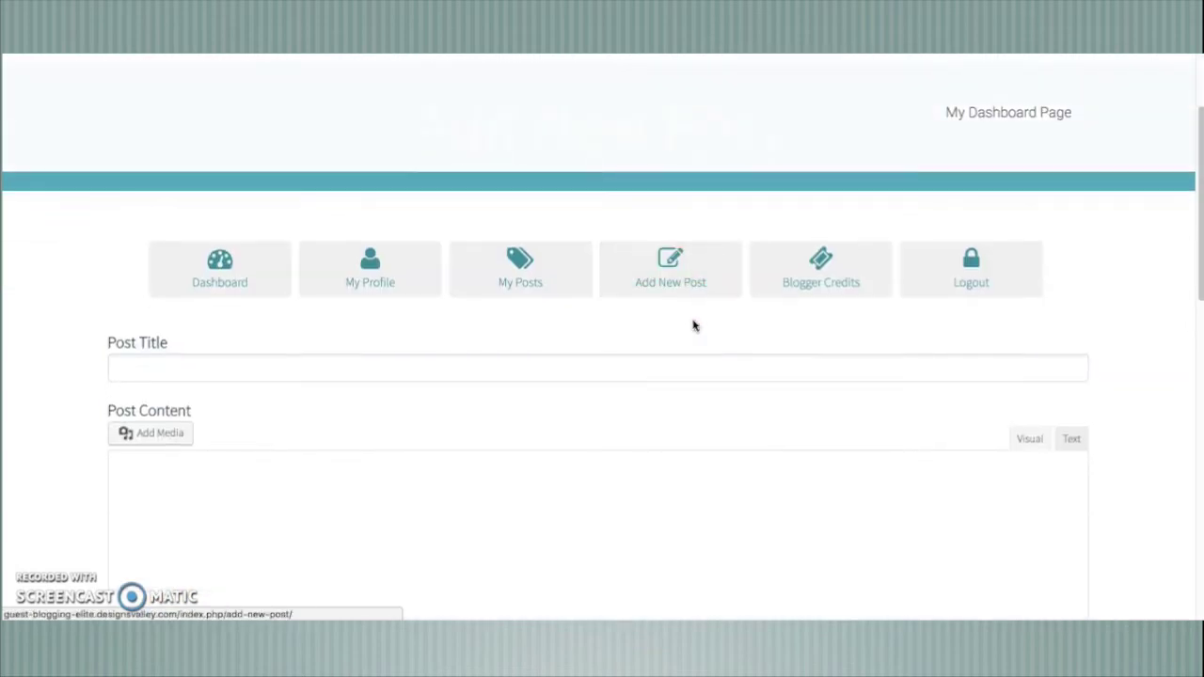
{"action": "scroll", "coordinate": [694, 325], "scroll_direction": "down", "scroll_amount": 10}
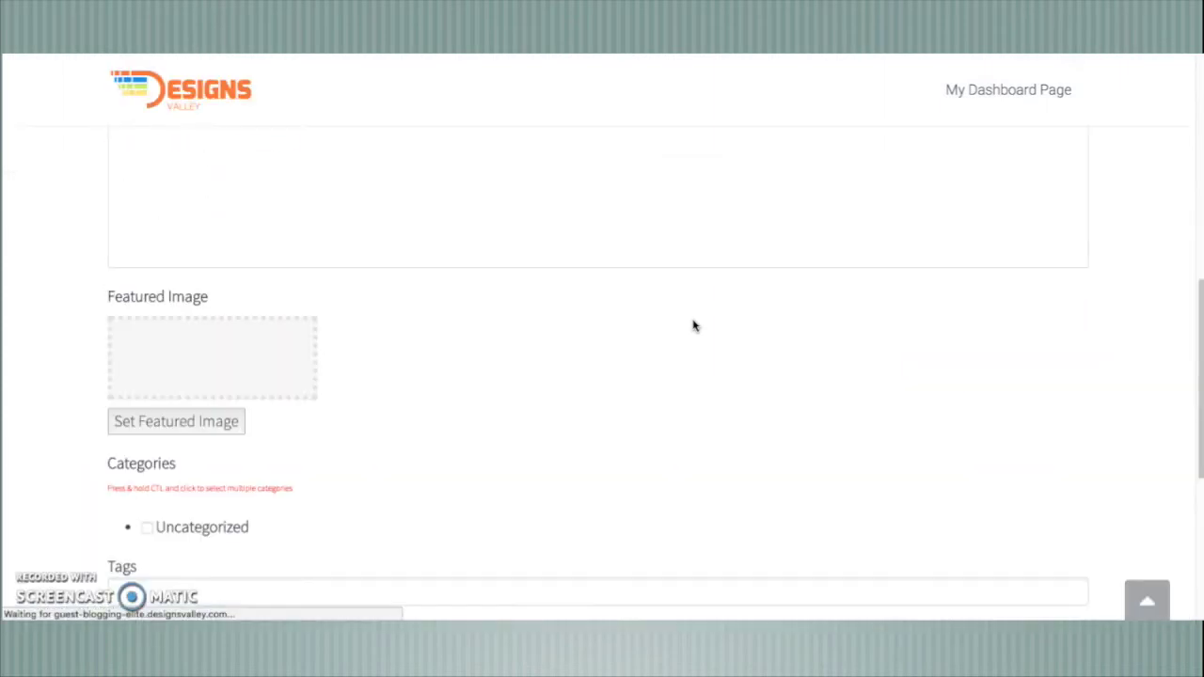
{"action": "scroll", "coordinate": [693, 326], "scroll_direction": "down", "scroll_amount": 1}
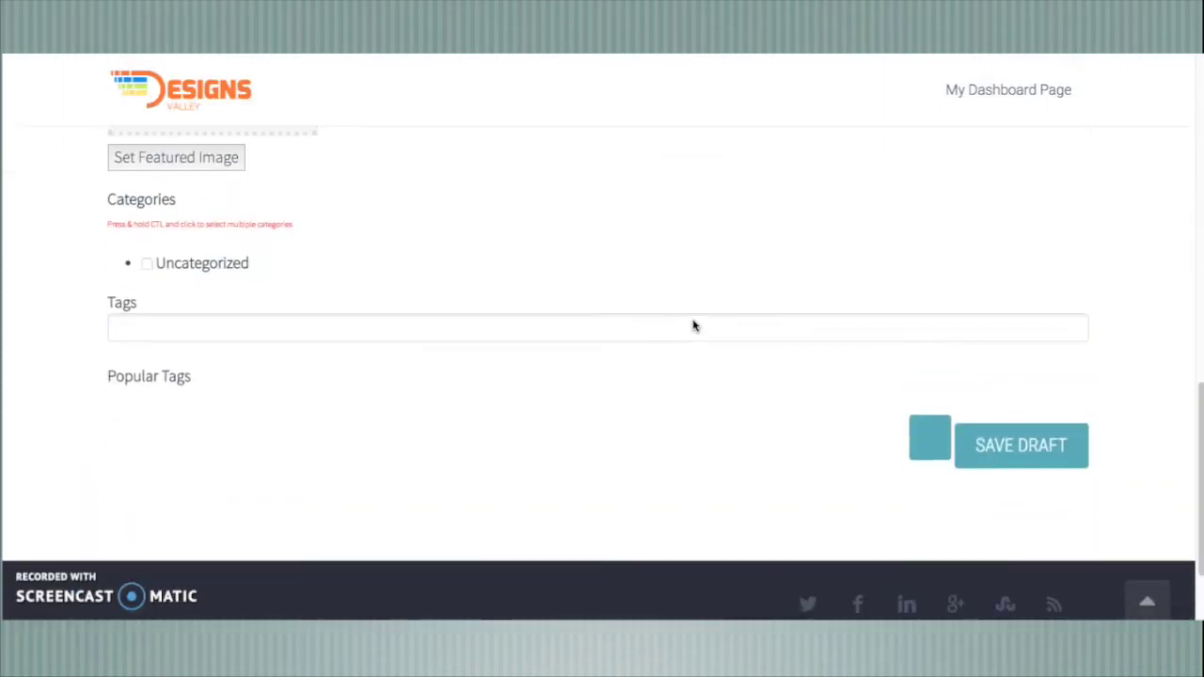
{"action": "scroll", "coordinate": [693, 325], "scroll_direction": "up", "scroll_amount": 12}
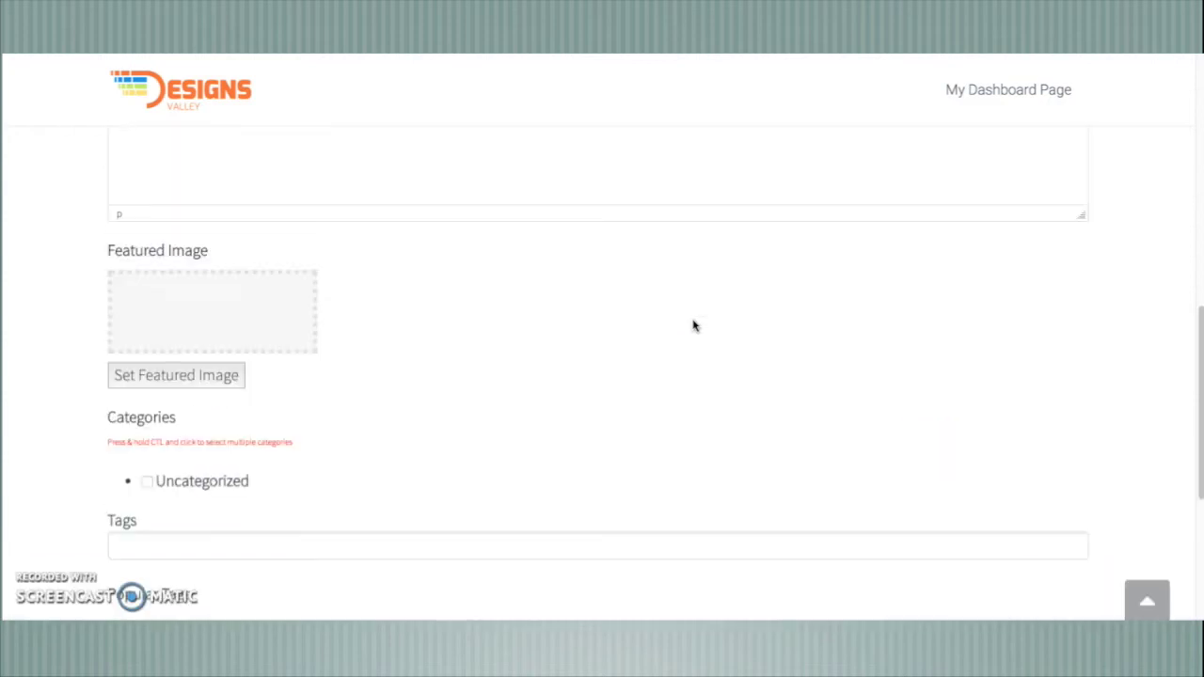
{"action": "scroll", "coordinate": [693, 326], "scroll_direction": "down", "scroll_amount": 1}
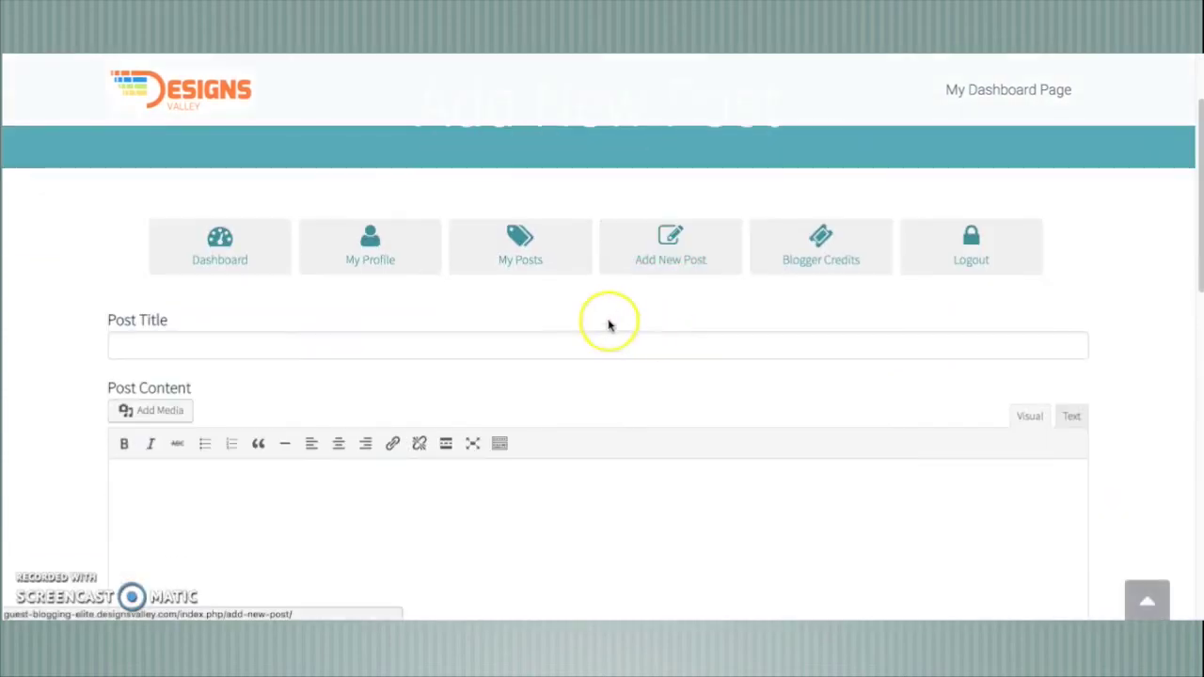
{"action": "scroll", "coordinate": [564, 331], "scroll_direction": "down", "scroll_amount": 1}
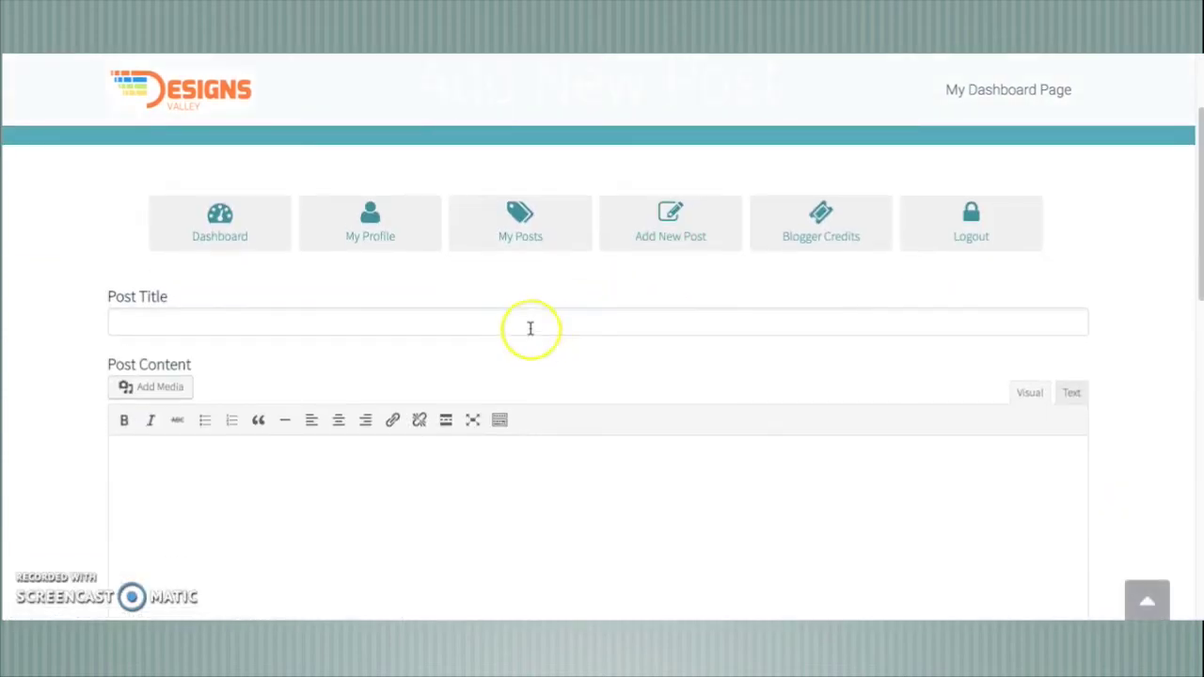
- Copy all five placeholder paragraphs from the dummy text generator page and paste them into the new post's content
{"action": "left_click", "coordinate": [589, 321]}
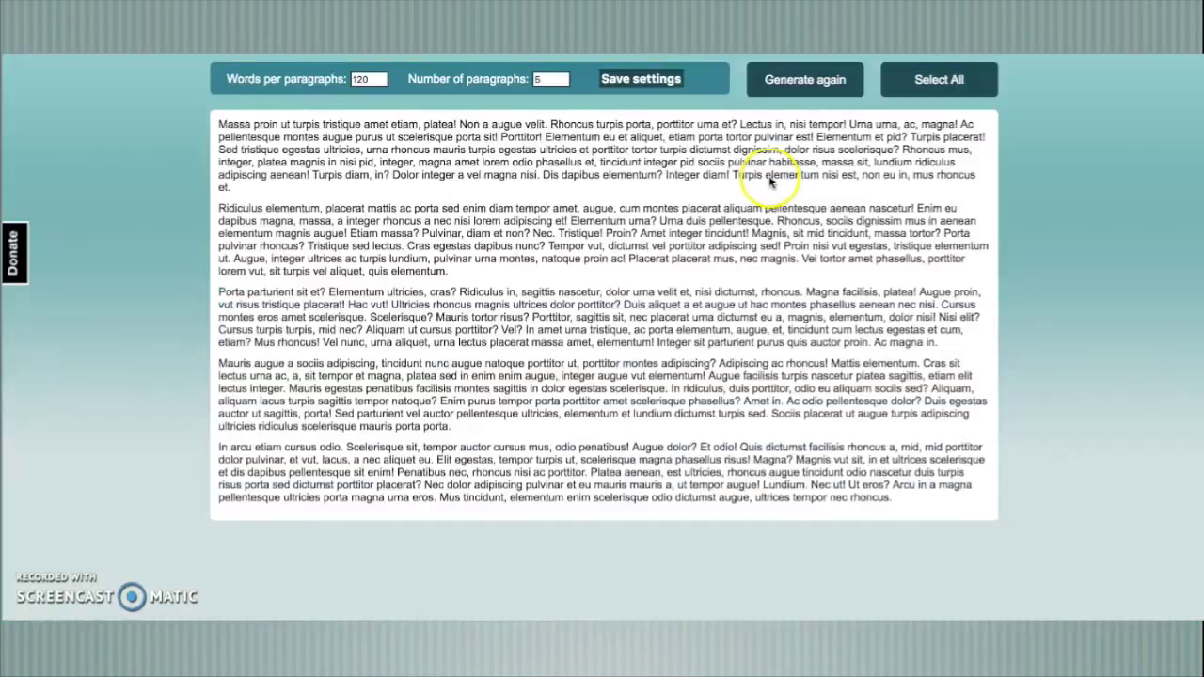
{"action": "left_click_drag", "start_coordinate": [217, 123], "coordinate": [820, 499]}
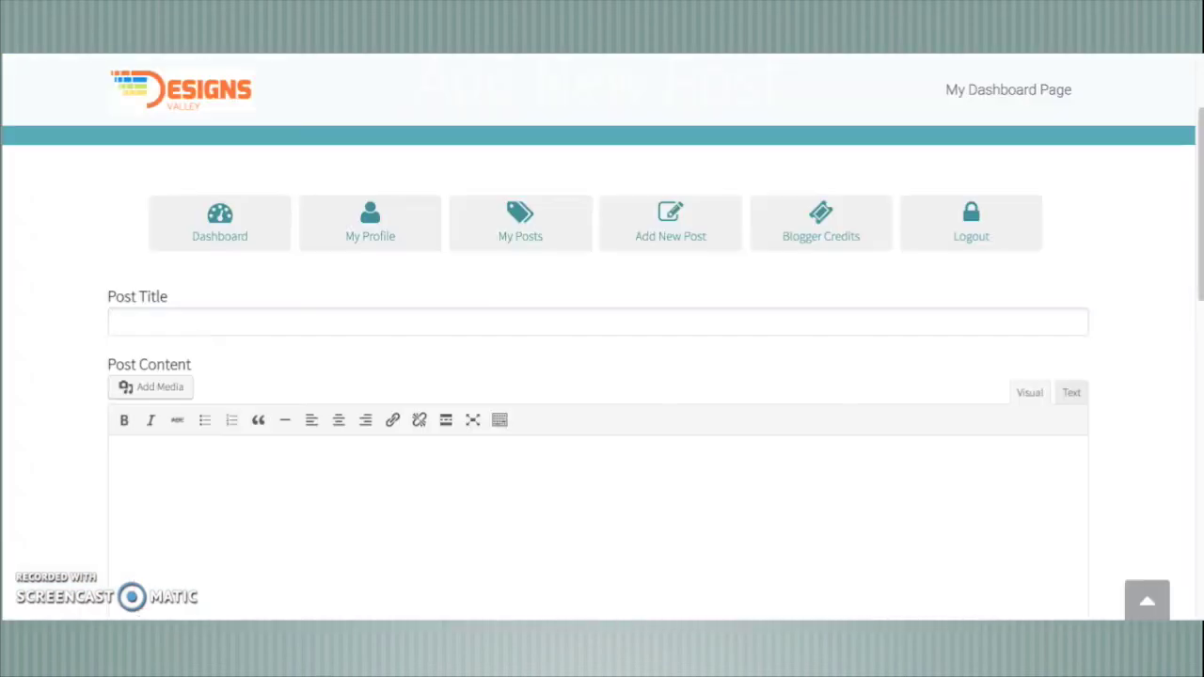
{"action": "left_click", "coordinate": [597, 321]}
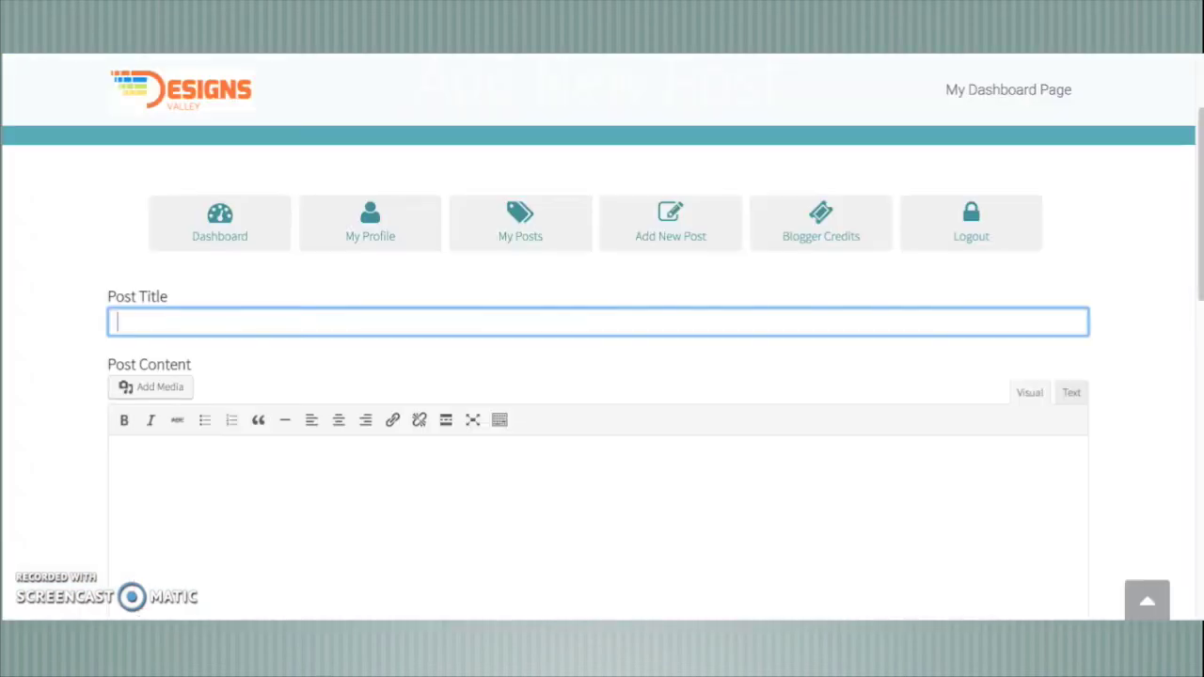
{"action": "scroll", "coordinate": [569, 357], "scroll_direction": "down", "scroll_amount": 1}
{"action": "left_click", "coordinate": [534, 396]}
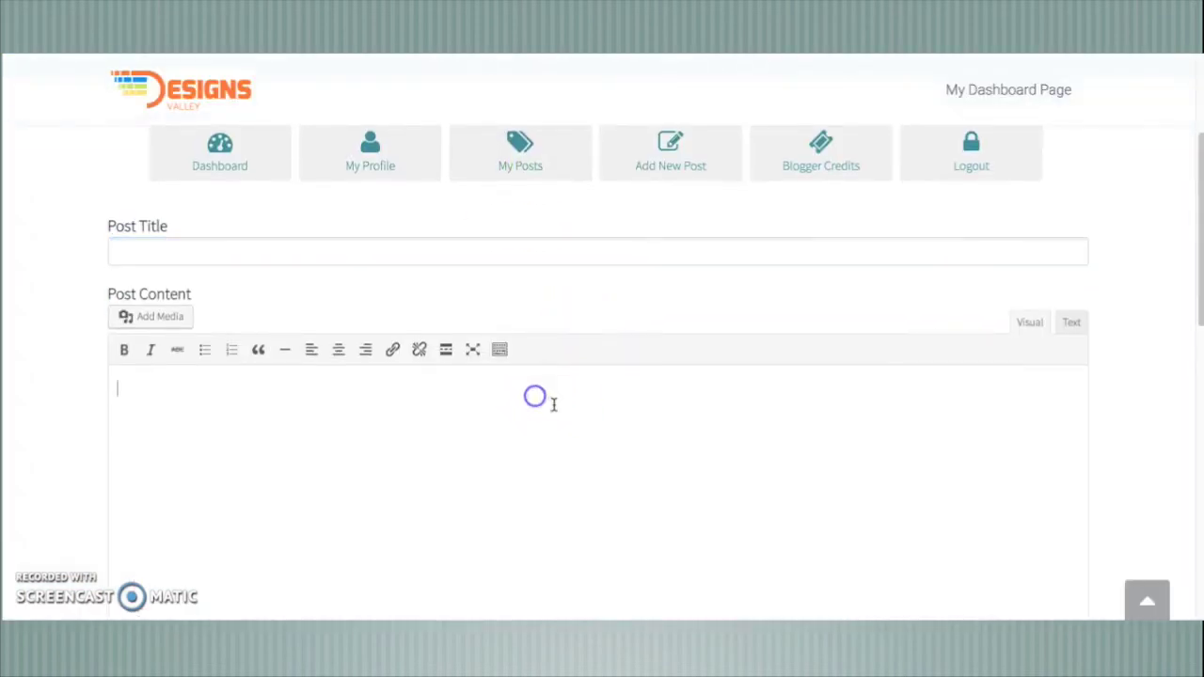
{"action": "key", "text": "ctrl+v"}
- Set the post title to "vut risus tristique placerat! Hac vut!" by copying that phrase from the post content
{"action": "left_click", "coordinate": [443, 254]}
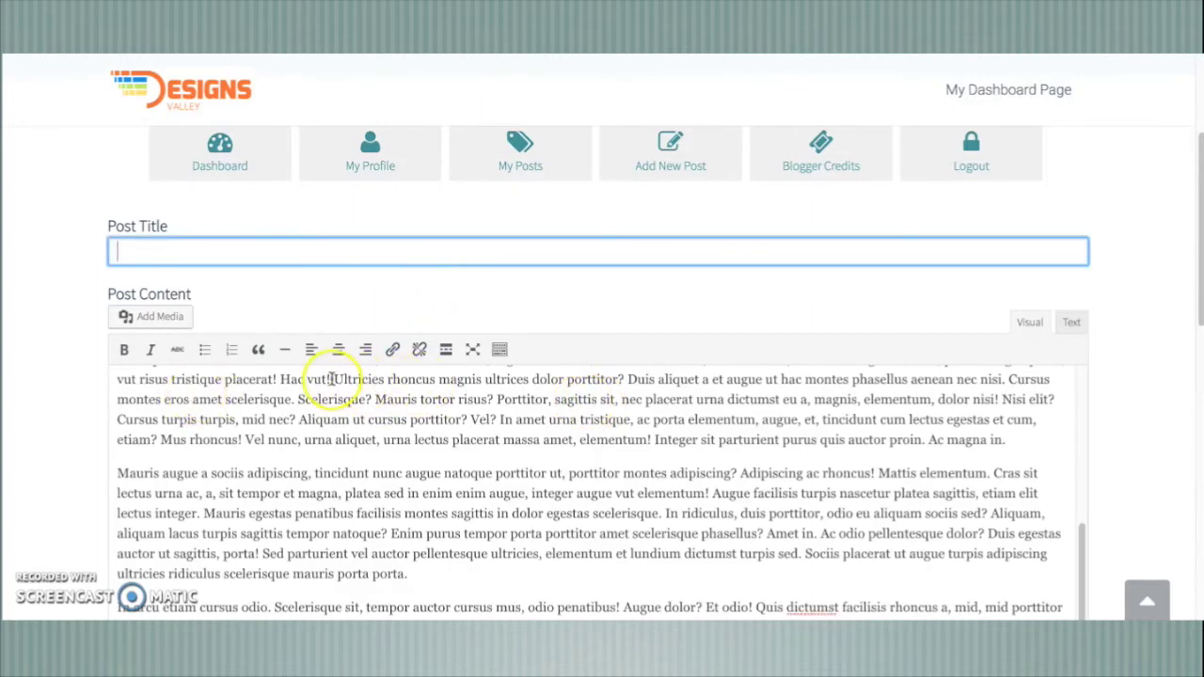
{"action": "left_click_drag", "start_coordinate": [332, 379], "coordinate": [81, 379]}
{"action": "key", "text": "ctrl+c"}
{"action": "left_click", "coordinate": [353, 248]}
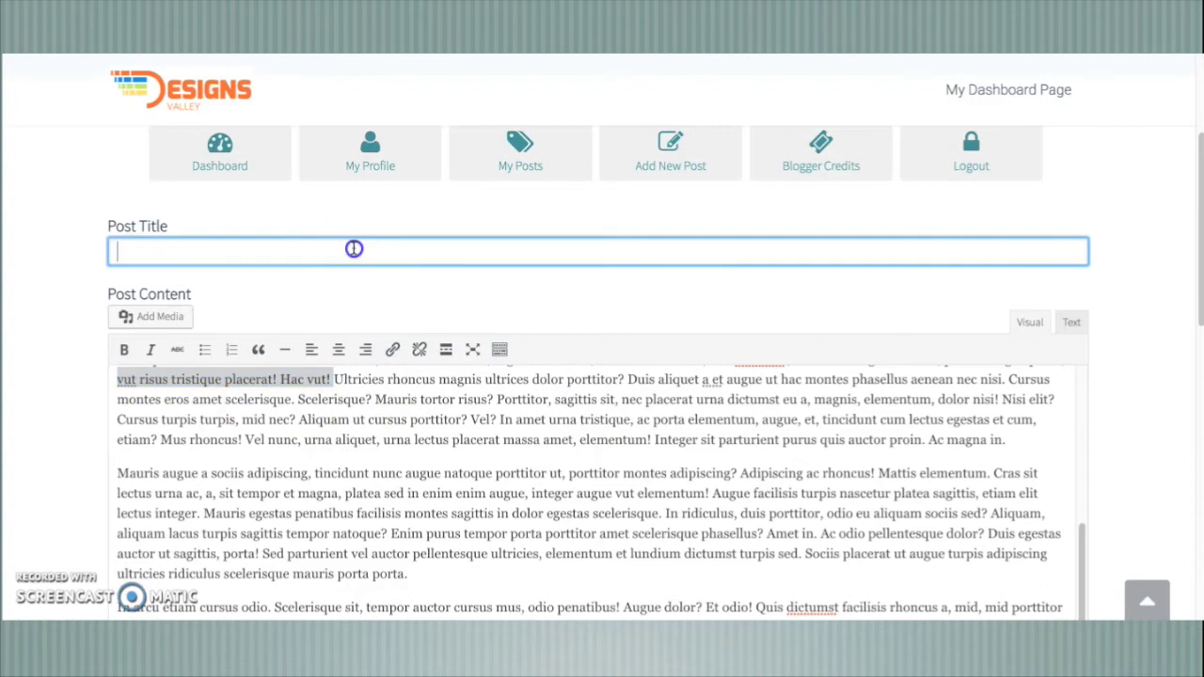
{"action": "key", "text": "ctrl+v"}
- Upload DSC_2052.JPG from the Pictures folder for the post's featured image
{"action": "scroll", "coordinate": [825, 326], "scroll_direction": "down", "scroll_amount": 10}
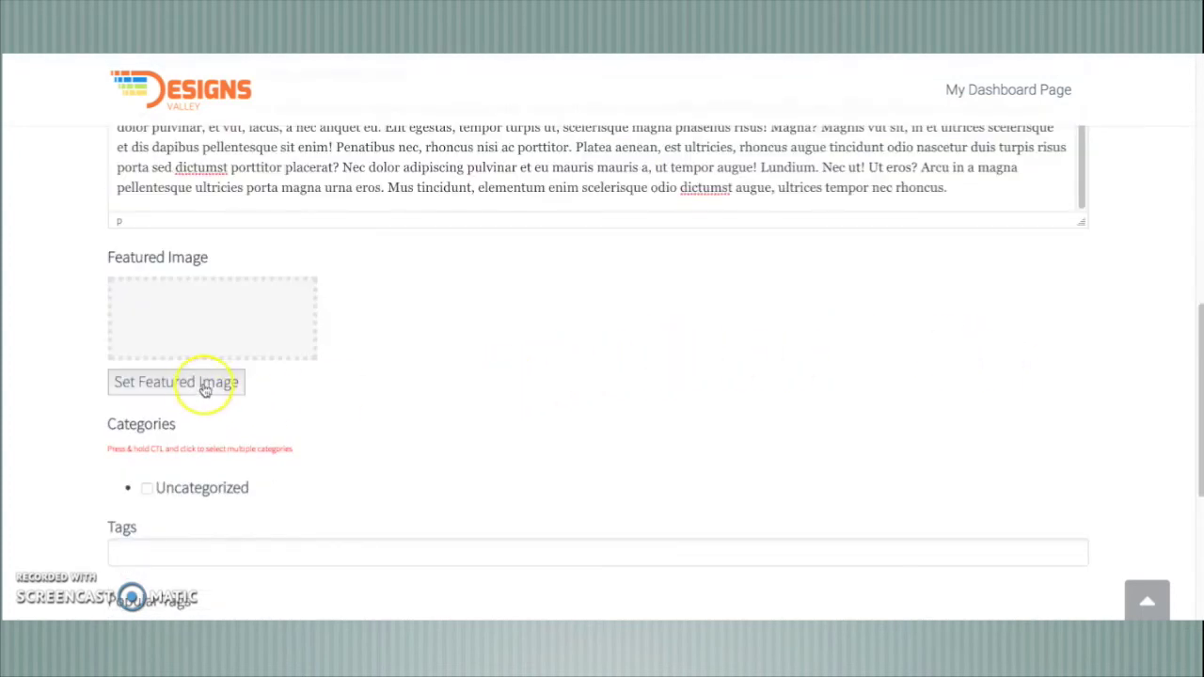
{"action": "left_click", "coordinate": [204, 387]}
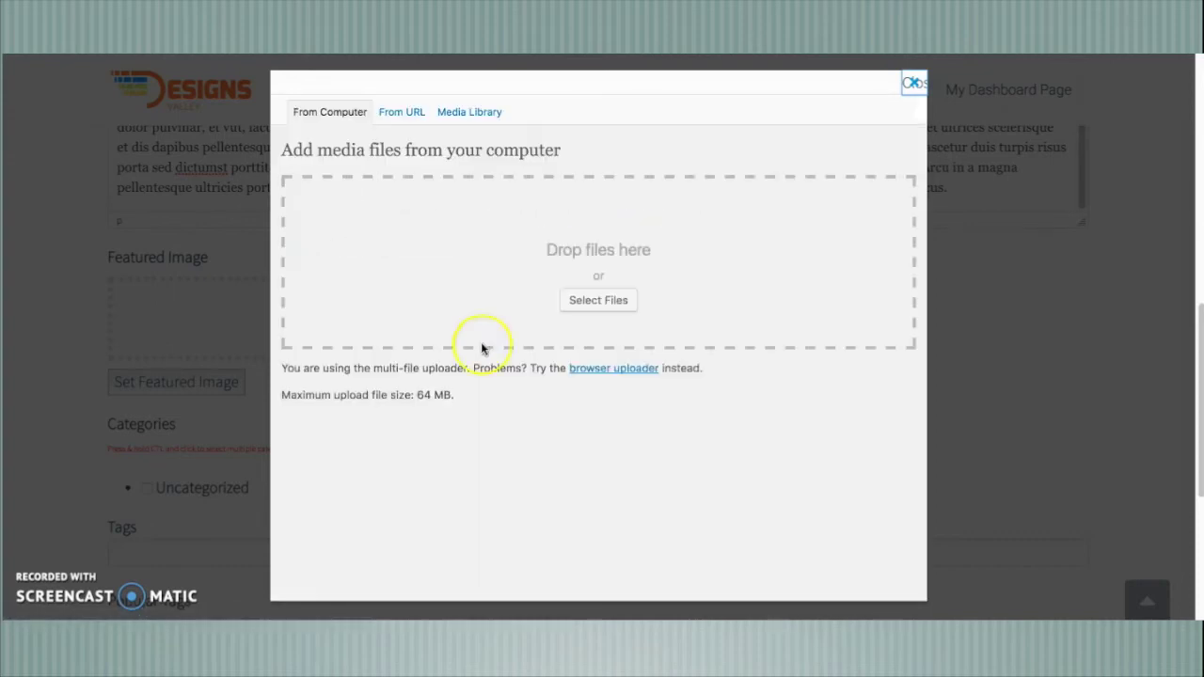
{"action": "left_click", "coordinate": [609, 303]}
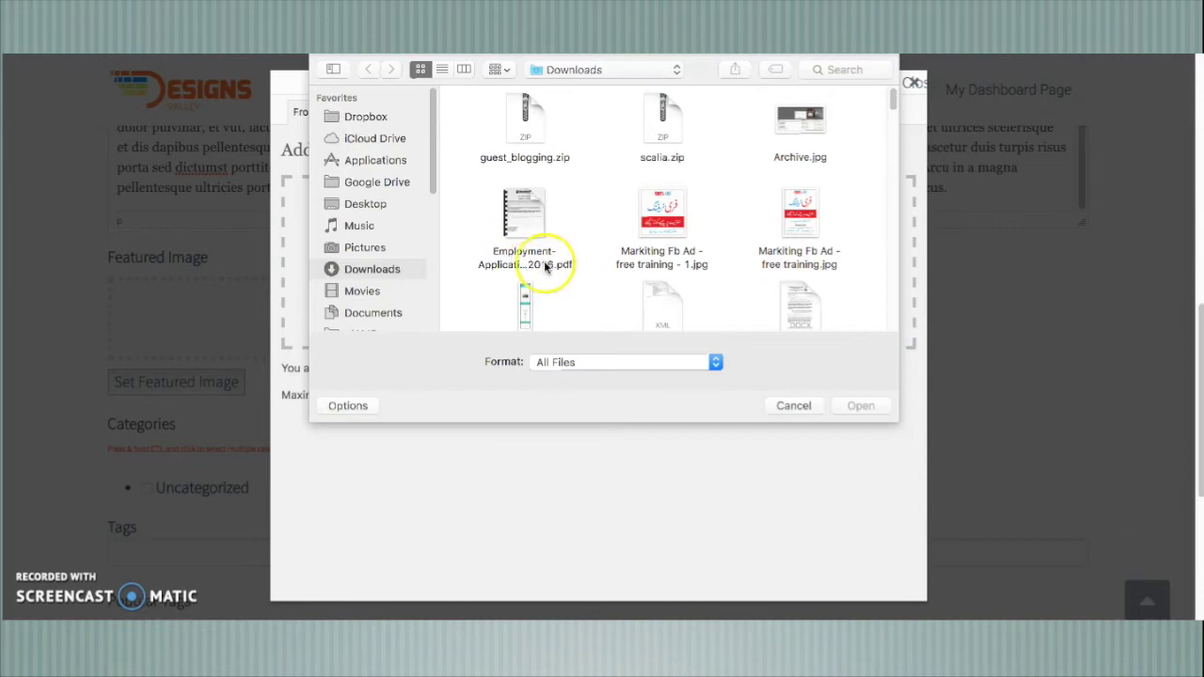
{"action": "left_click", "coordinate": [377, 248]}
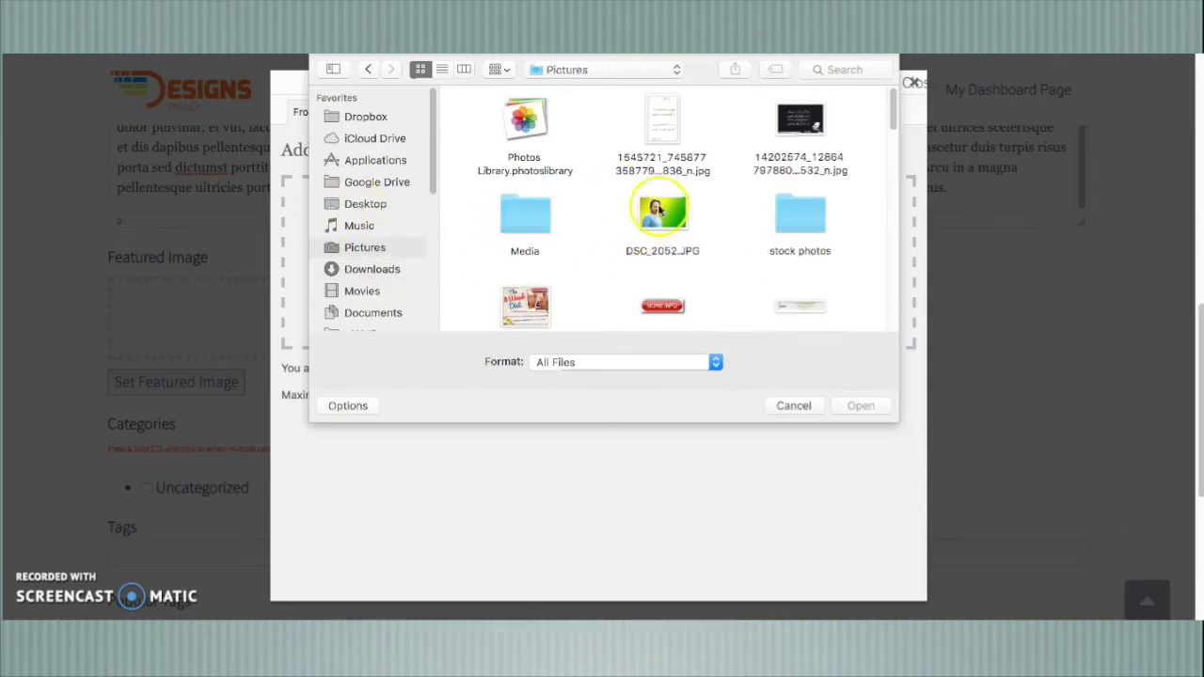
{"action": "double_click", "coordinate": [660, 212]}
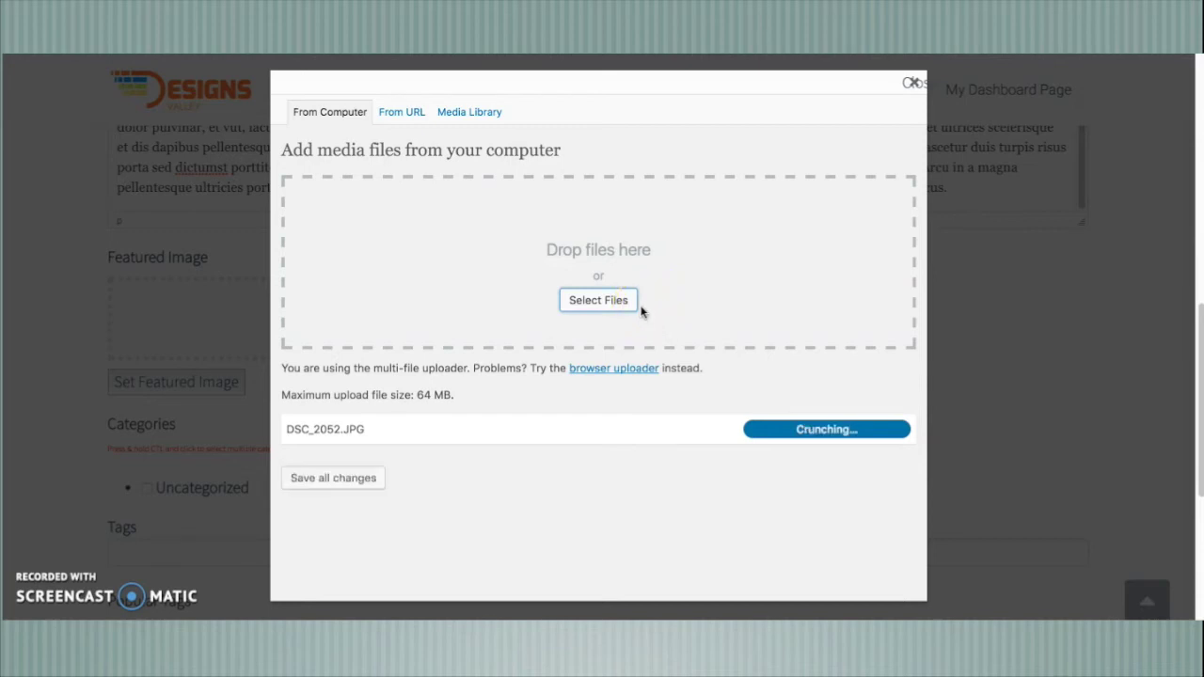
- Insert the uploaded DSC_2052 image into the post as its featured image, keeping the Medium size and no alignment
{"action": "scroll", "coordinate": [641, 313], "scroll_direction": "down", "scroll_amount": 5}
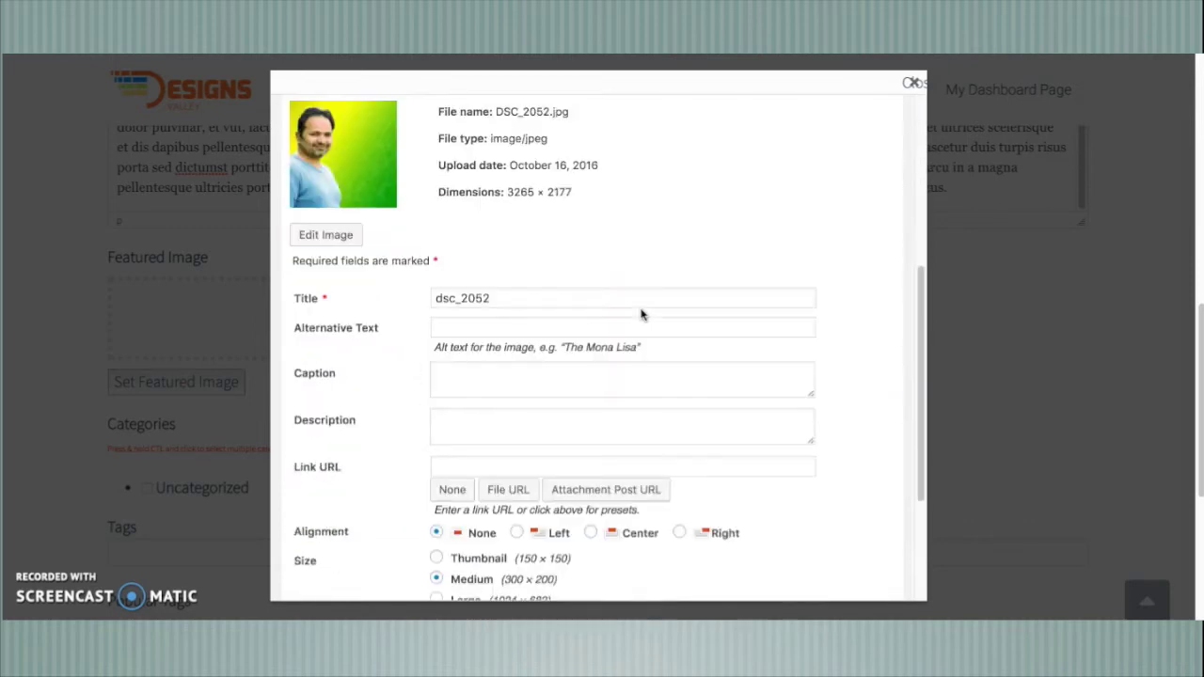
{"action": "scroll", "coordinate": [641, 314], "scroll_direction": "down", "scroll_amount": 4}
{"action": "left_click", "coordinate": [607, 364]}
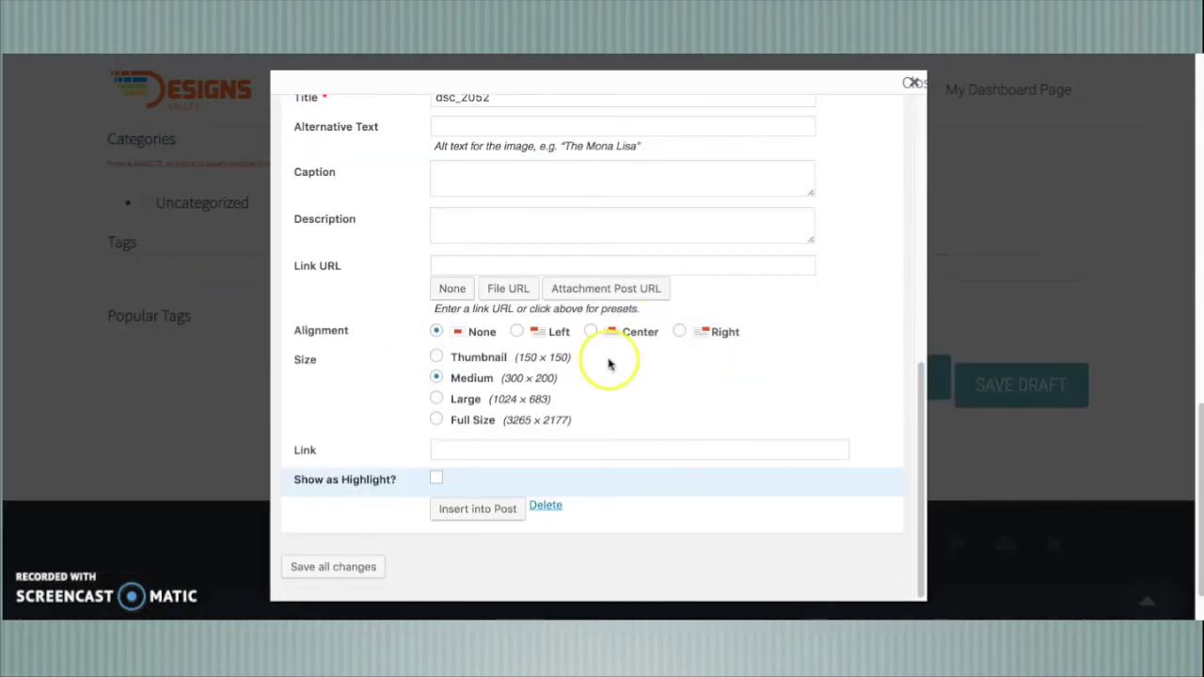
{"action": "left_click", "coordinate": [475, 513]}
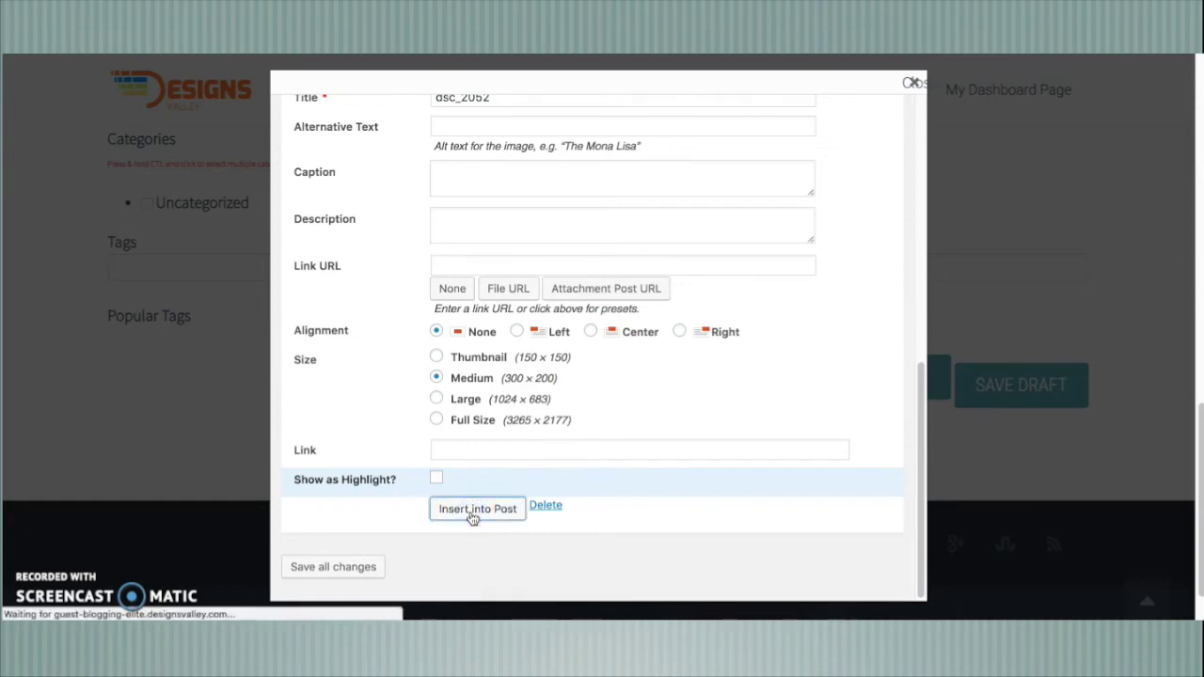
- Enter "computer, gadgets" as the post's tags and save the post as a draft
{"action": "scroll", "coordinate": [524, 417], "scroll_direction": "up", "scroll_amount": 3}
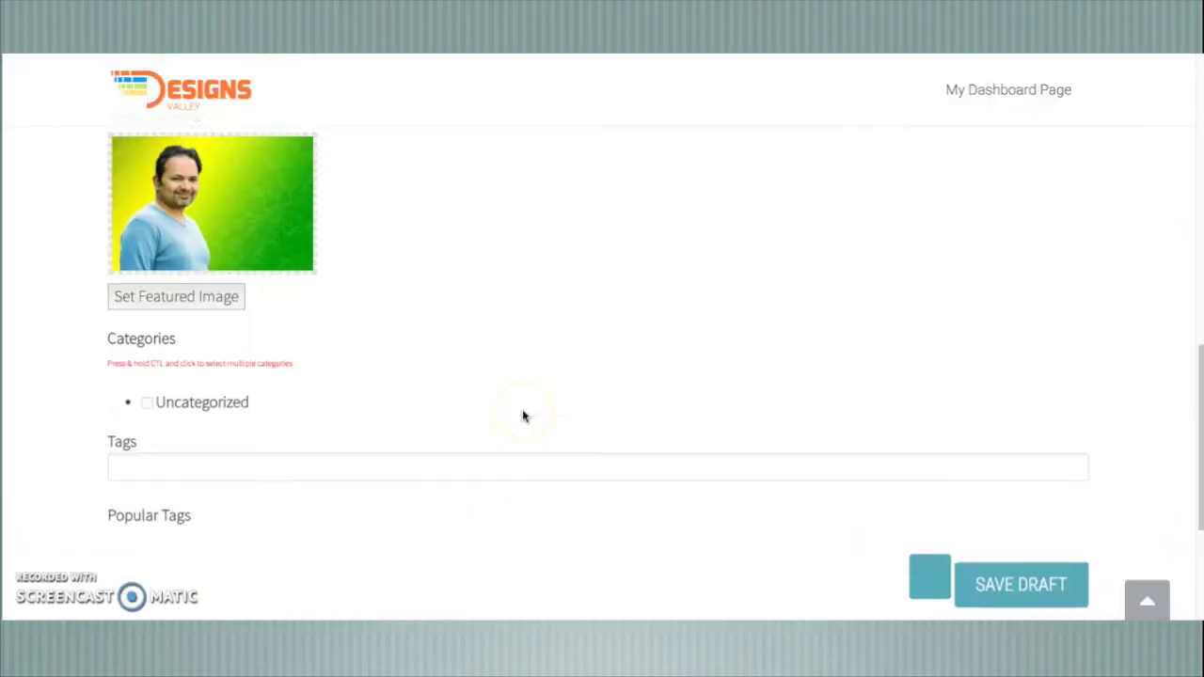
{"action": "scroll", "coordinate": [502, 438], "scroll_direction": "down", "scroll_amount": 2}
{"action": "left_click", "coordinate": [462, 441]}
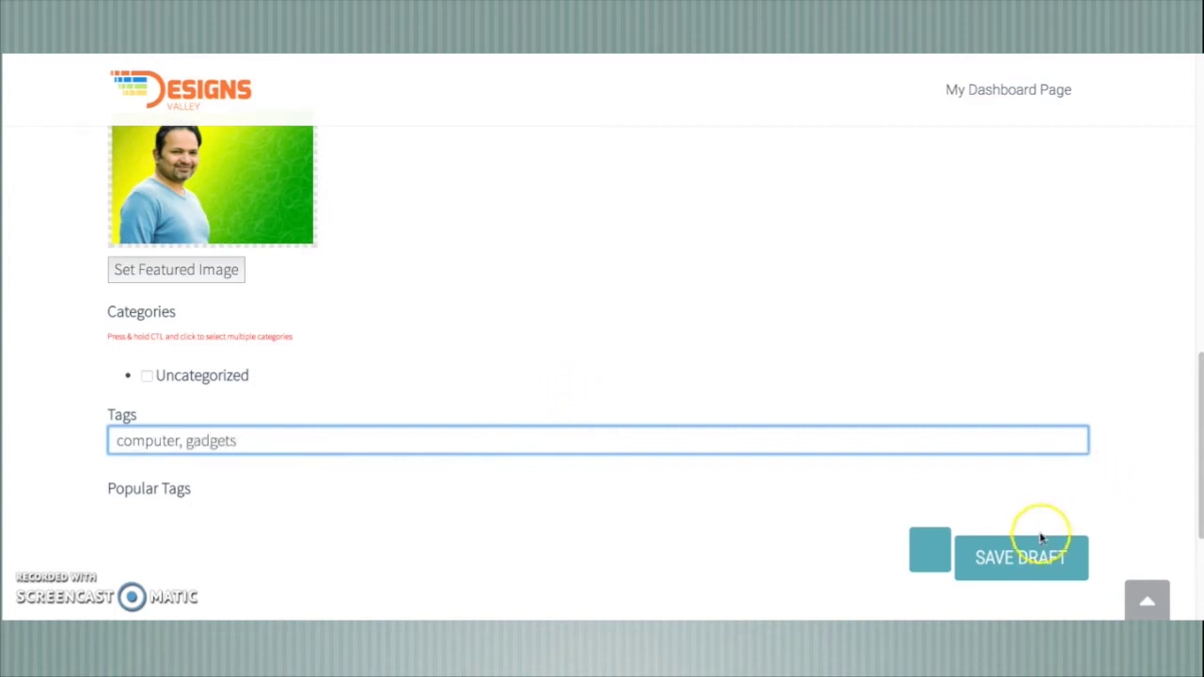
{"action": "left_click", "coordinate": [1023, 560]}
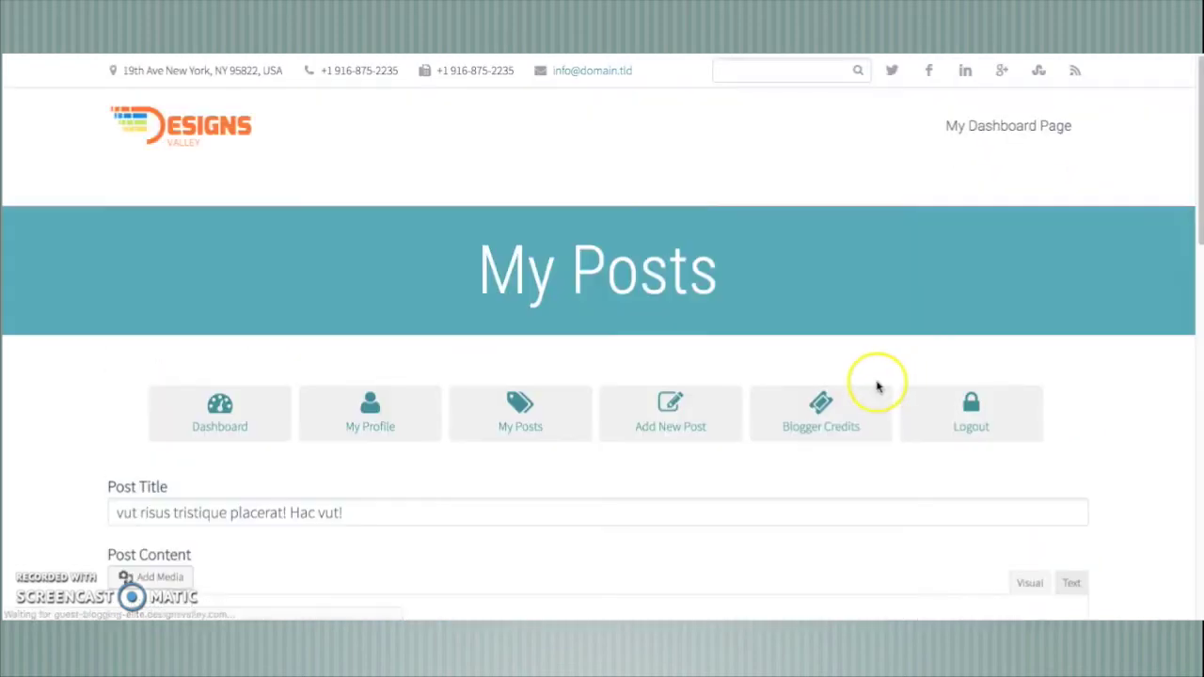
- Review the saved post's form, and open the My Posts list to check the status of each post
{"action": "scroll", "coordinate": [1080, 376], "scroll_direction": "down", "scroll_amount": 3}
{"action": "scroll", "coordinate": [1091, 376], "scroll_direction": "up", "scroll_amount": 3}
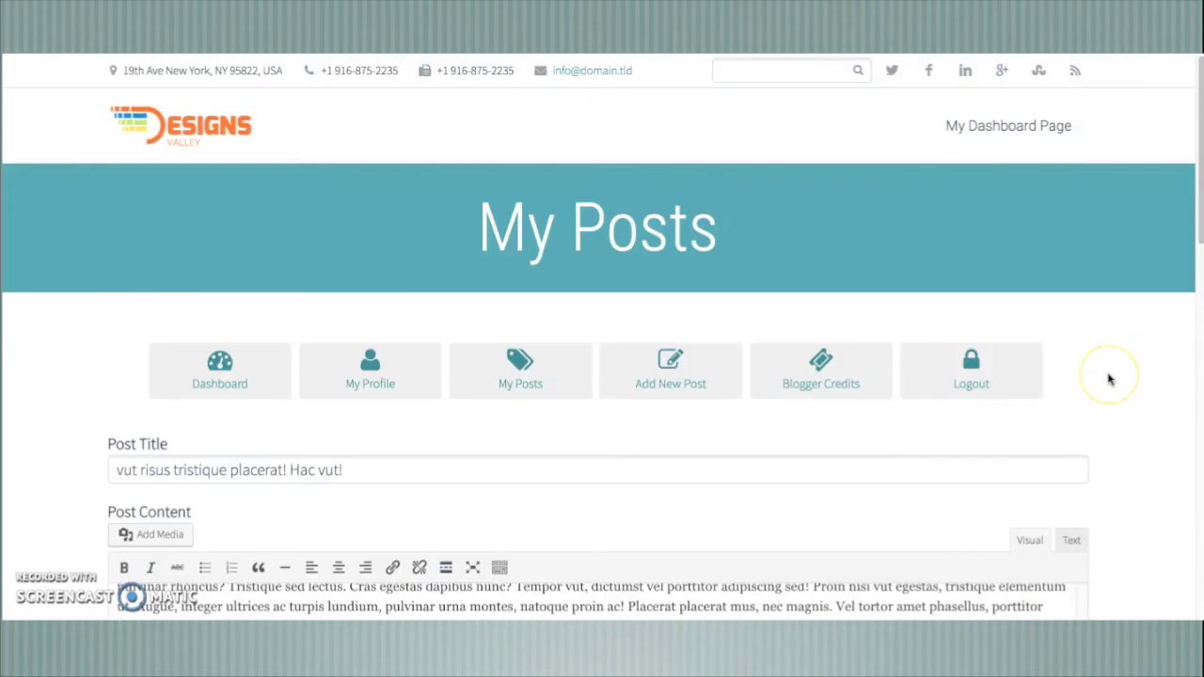
{"action": "scroll", "coordinate": [1107, 377], "scroll_direction": "down", "scroll_amount": 1}
{"action": "scroll", "coordinate": [1107, 377], "scroll_direction": "down", "scroll_amount": 2}
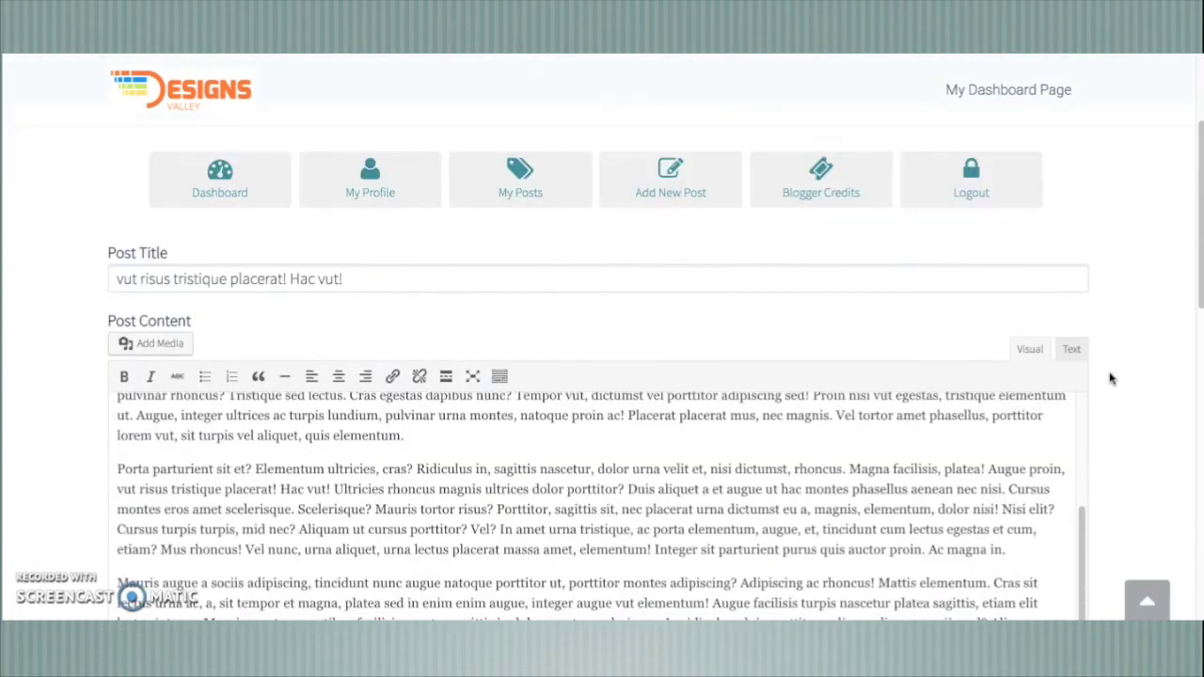
{"action": "left_click", "coordinate": [516, 211]}
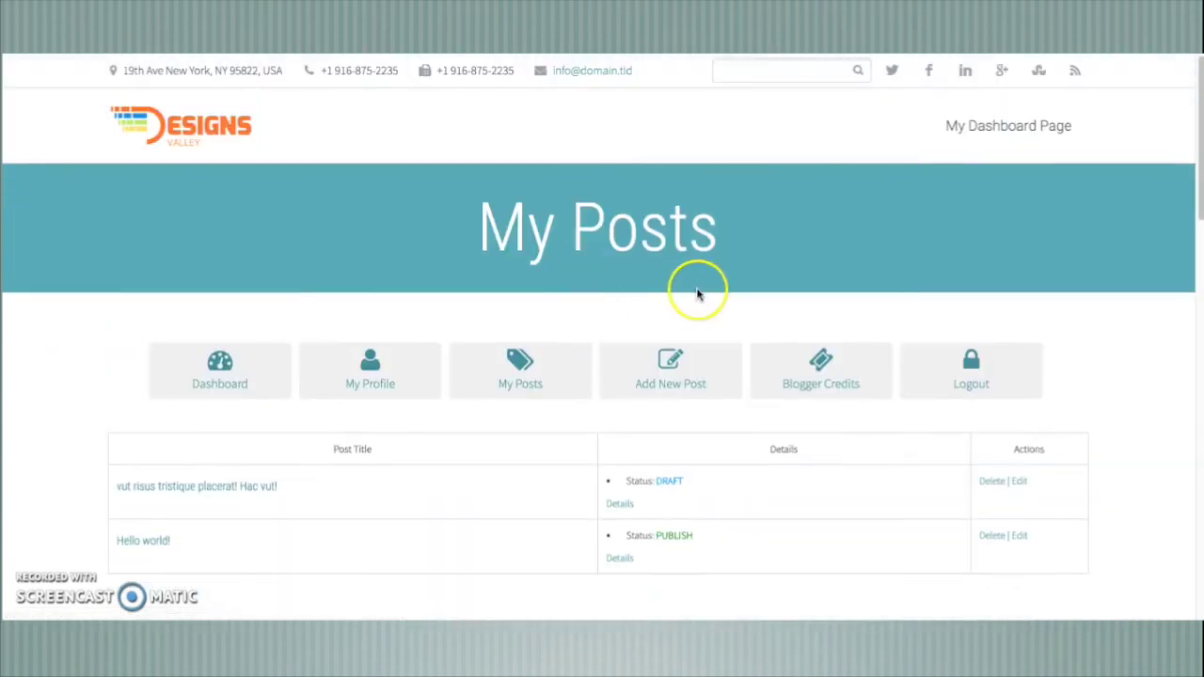
{"action": "scroll", "coordinate": [696, 294], "scroll_direction": "down", "scroll_amount": 1}
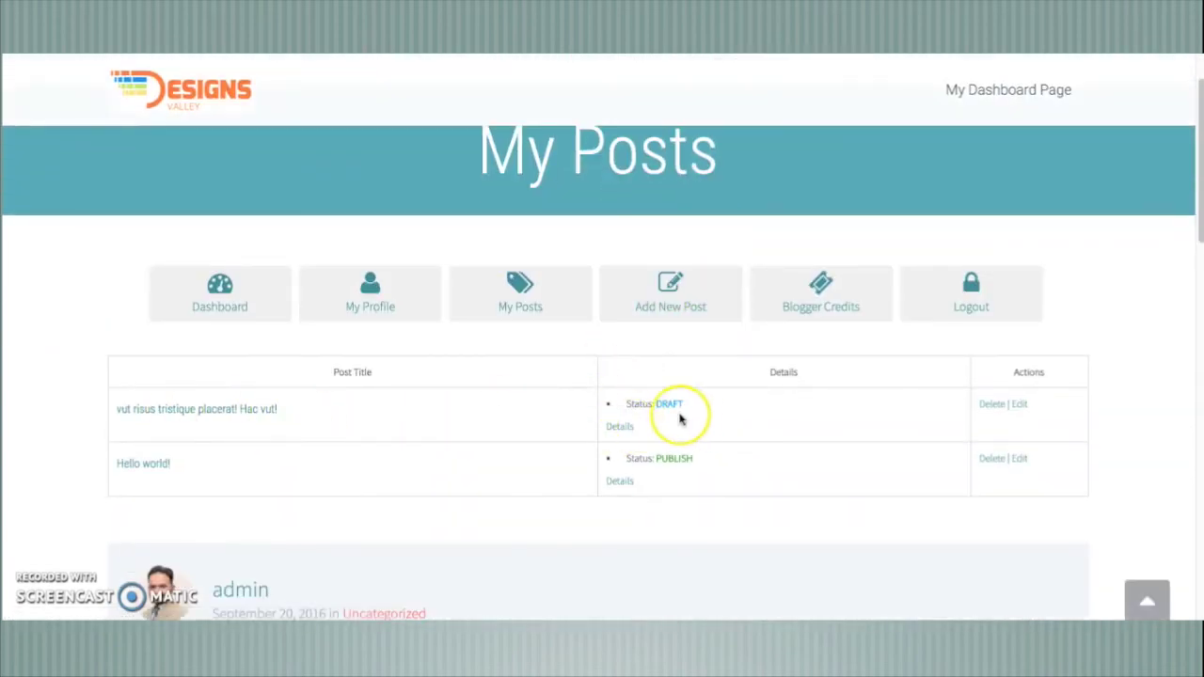
- Open the draft post for editing and examine its featured image, category, tags and available save options
{"action": "left_click", "coordinate": [1020, 404]}
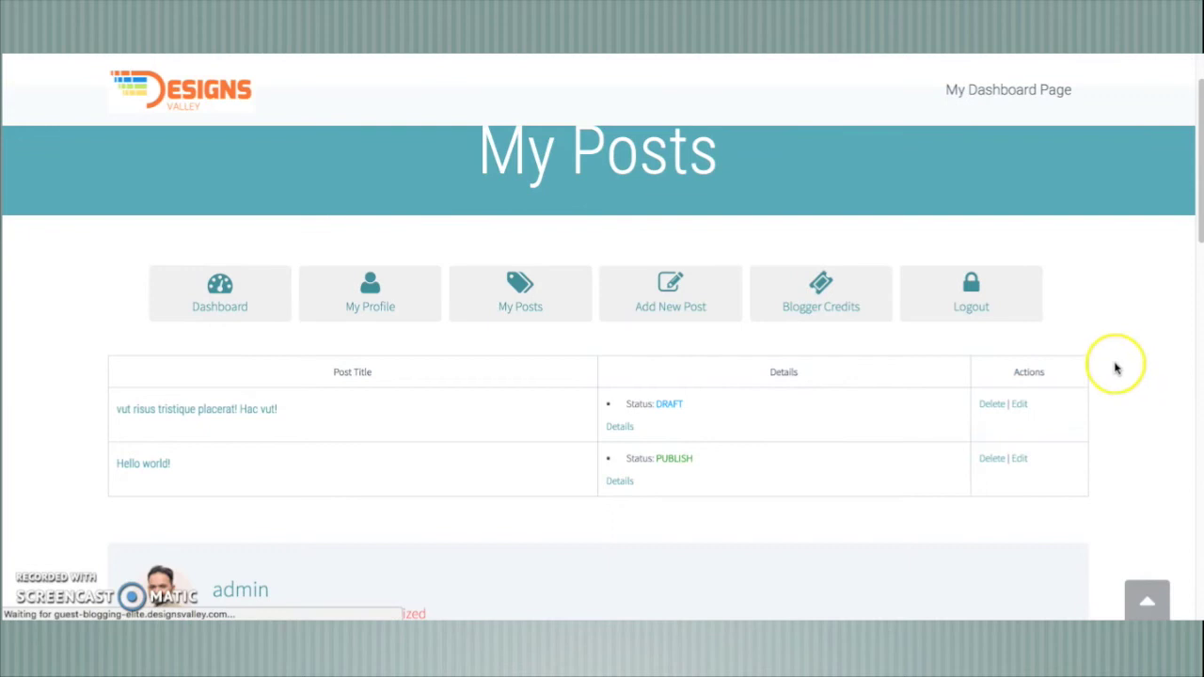
{"action": "scroll", "coordinate": [1116, 369], "scroll_direction": "down", "scroll_amount": 10}
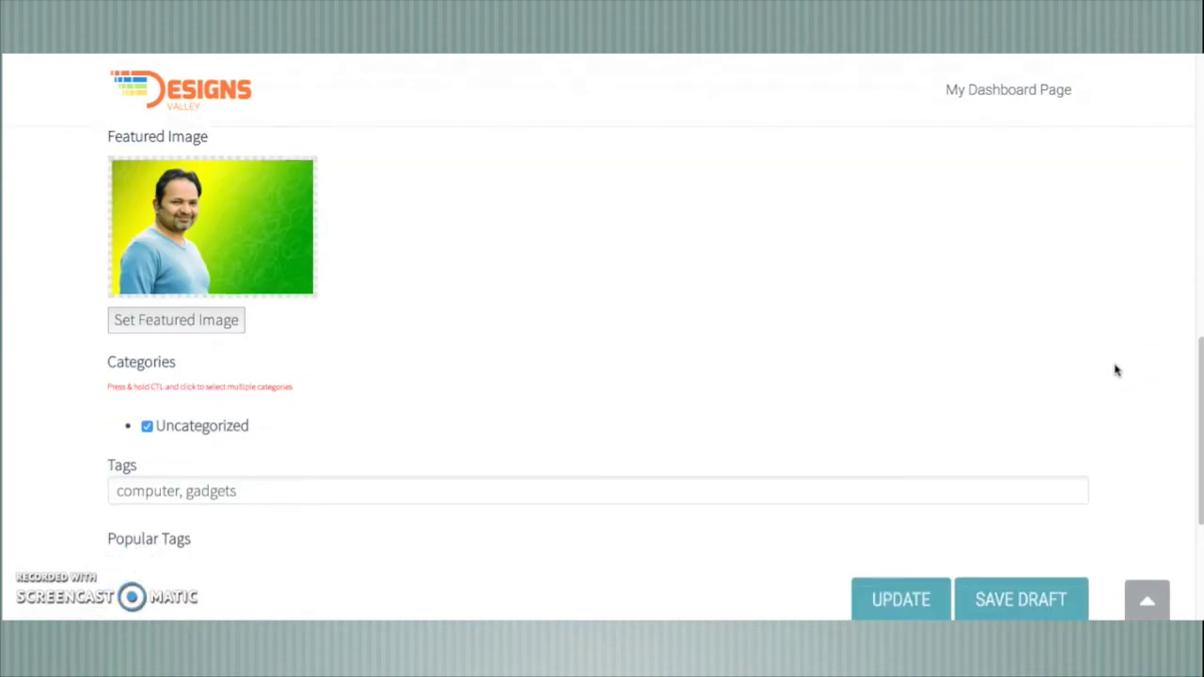
{"action": "scroll", "coordinate": [1116, 370], "scroll_direction": "down", "scroll_amount": 1}
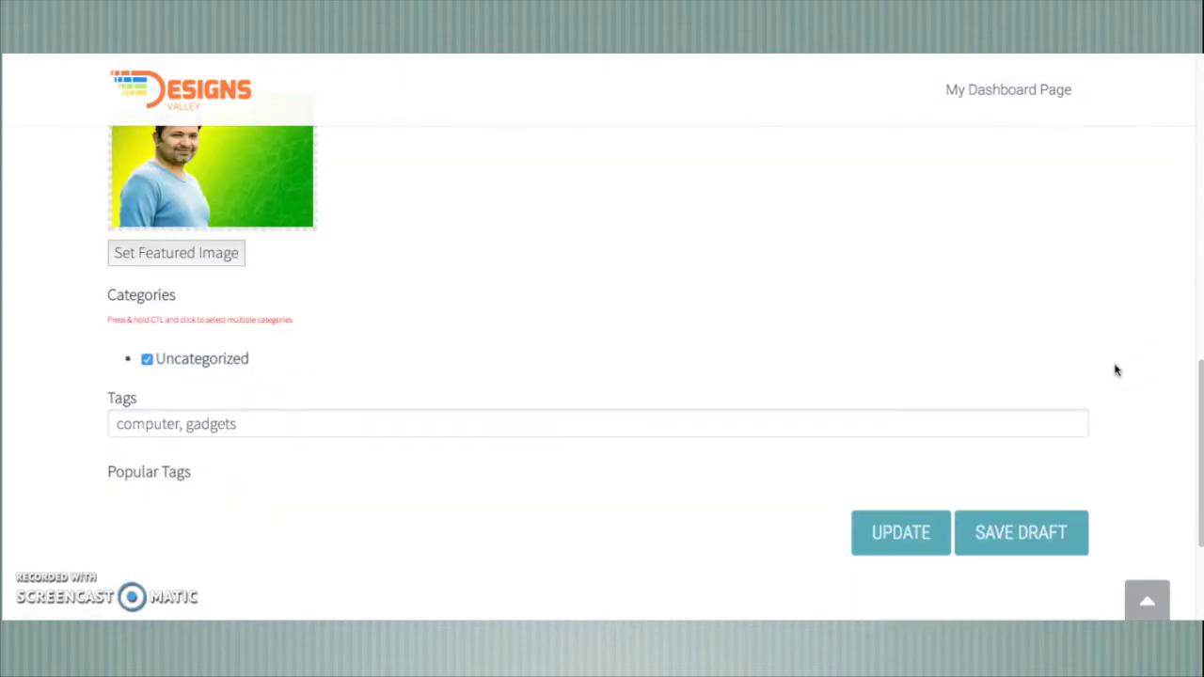
{"action": "scroll", "coordinate": [1116, 369], "scroll_direction": "up", "scroll_amount": 12}
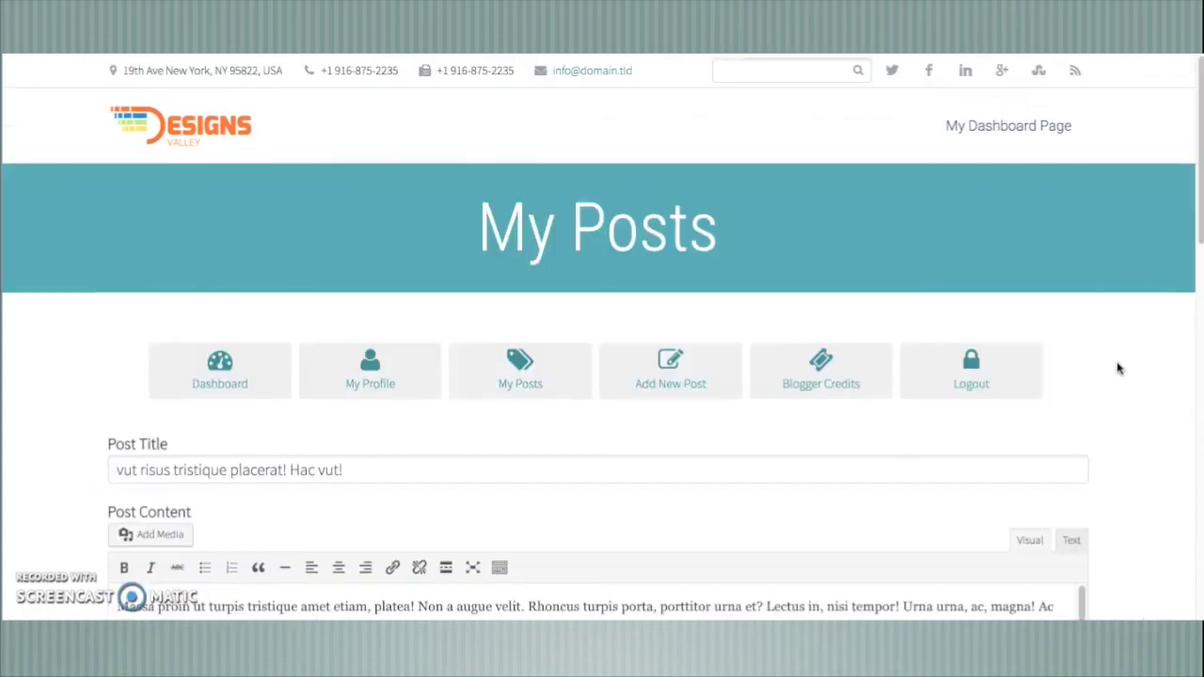
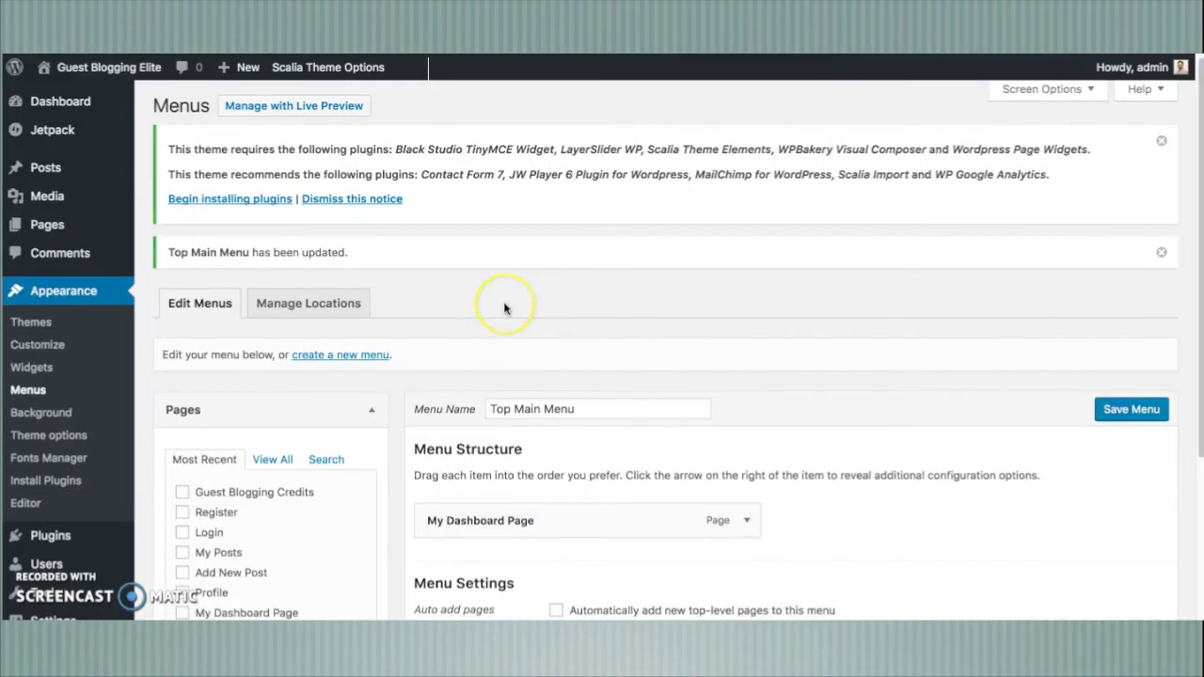
- Open the Guest Blogging Elite plugin settings in the WordPress admin
{"action": "scroll", "coordinate": [504, 308], "scroll_direction": "down", "scroll_amount": 3}
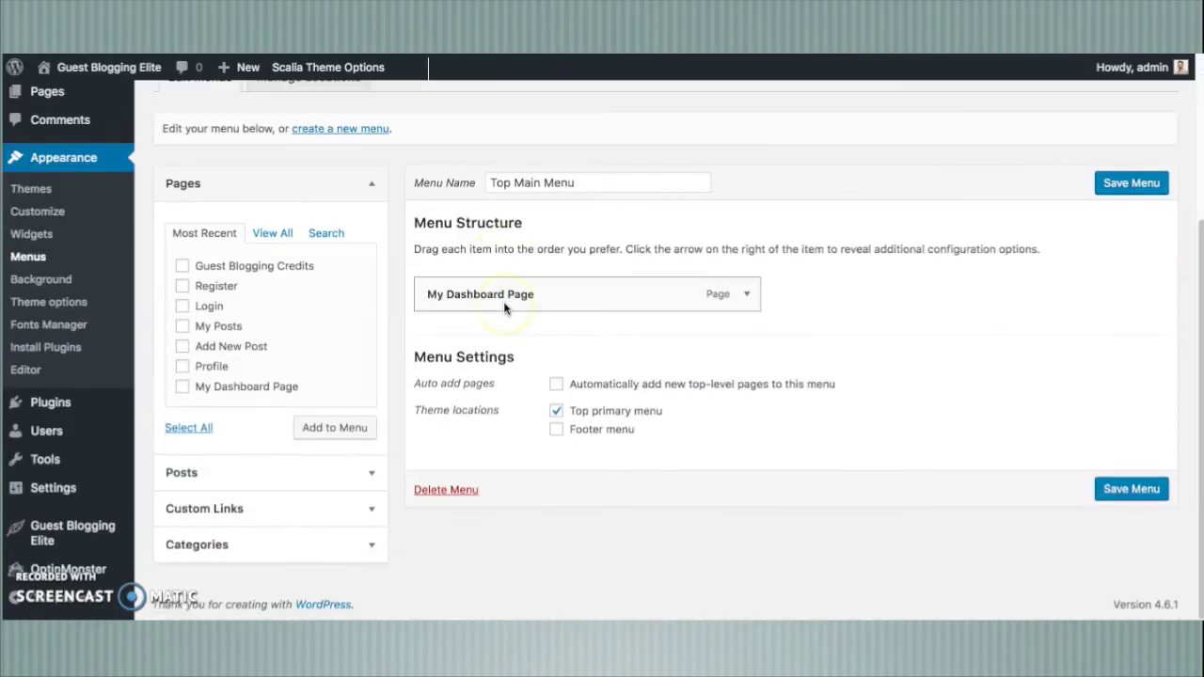
{"action": "left_click", "coordinate": [70, 522]}
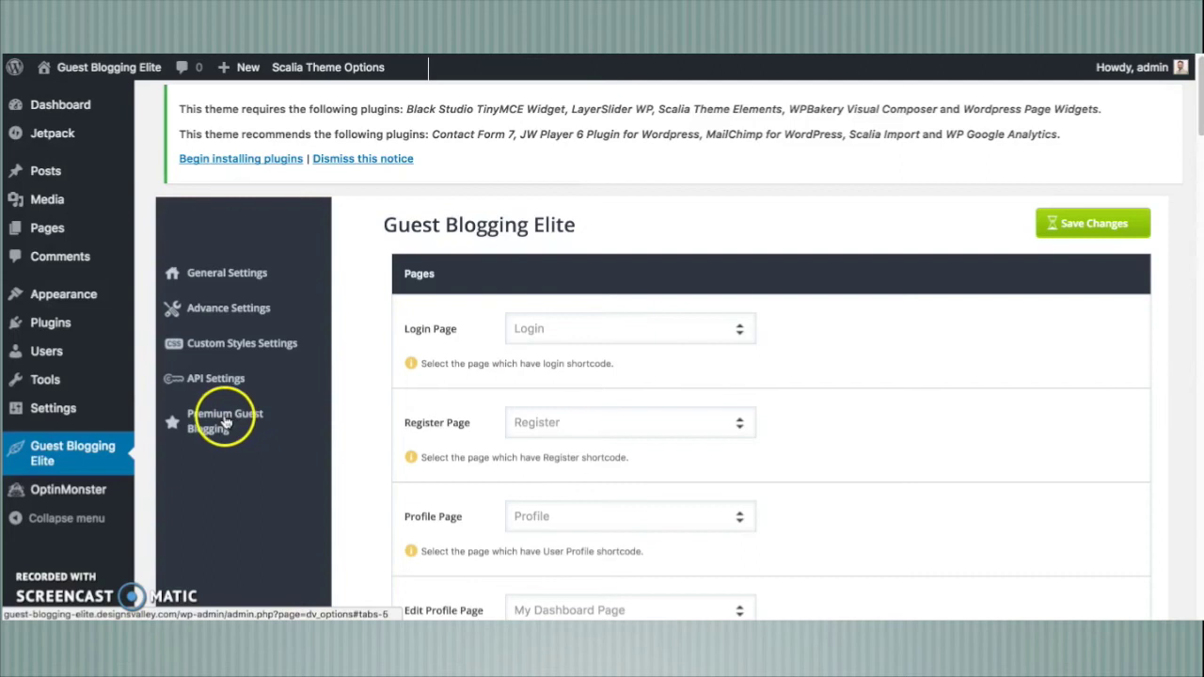
- Open the Premium Guest Blogging settings and examine the payment requirement and PayPal email options
{"action": "left_click", "coordinate": [225, 423]}
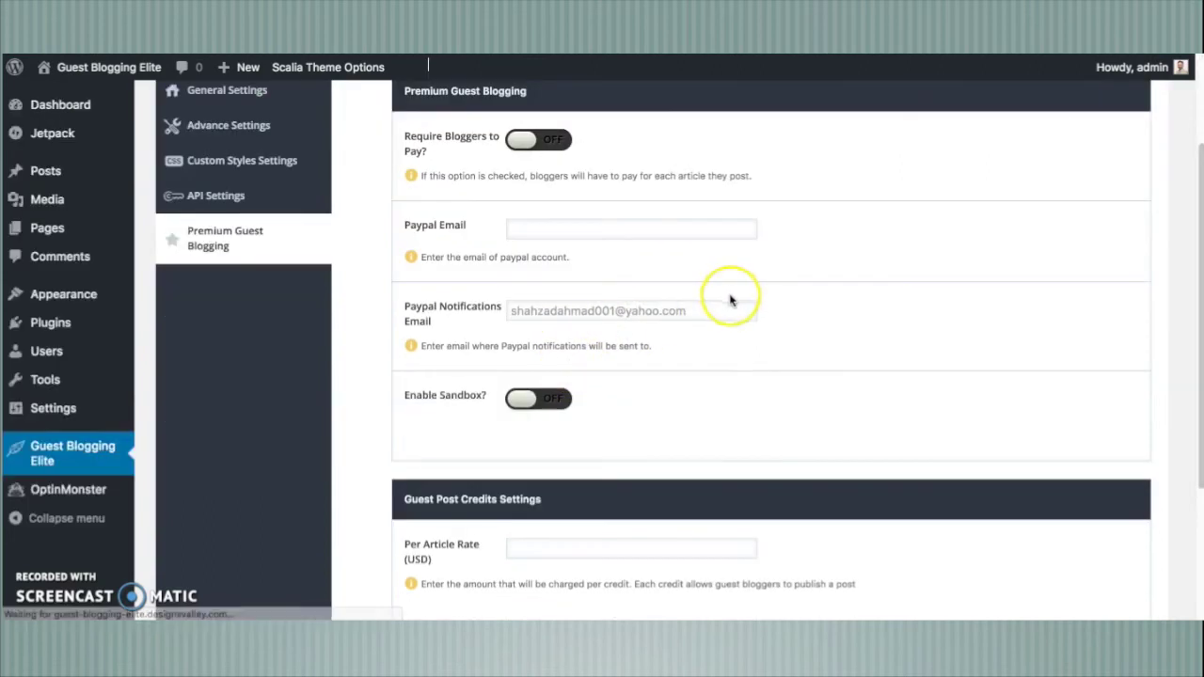
{"action": "left_click", "coordinate": [530, 227]}
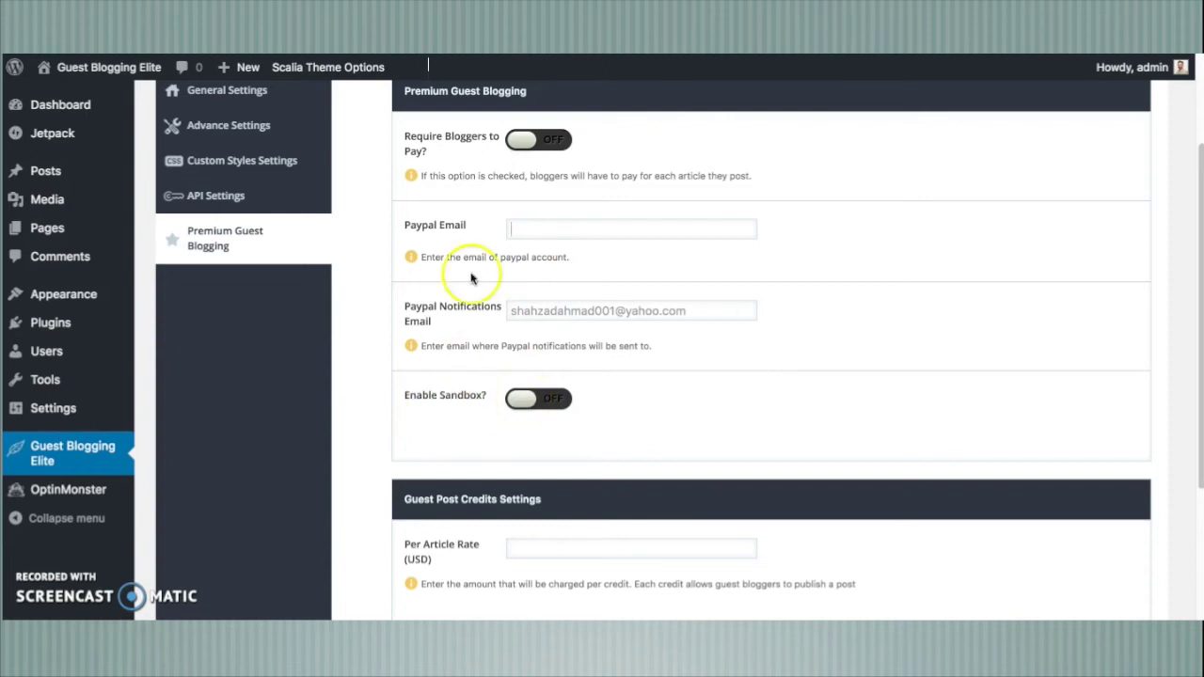
{"action": "scroll", "coordinate": [574, 282], "scroll_direction": "up", "scroll_amount": 2}
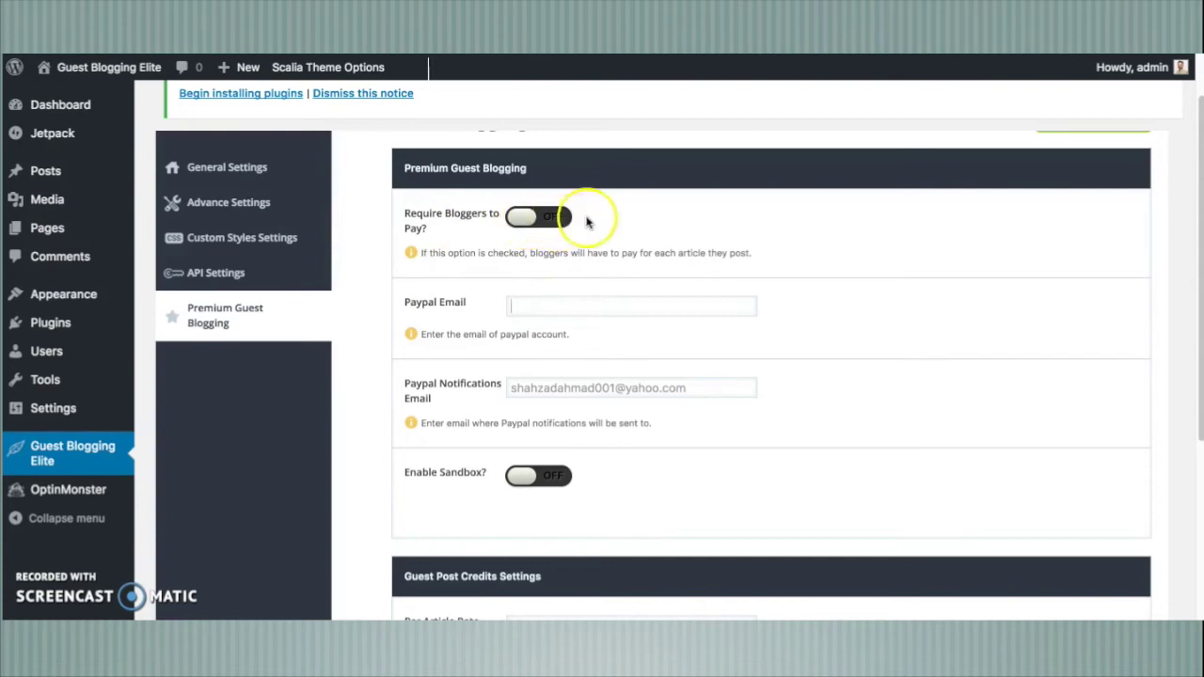
- Switch the Require Bloggers to Pay option on and back off to demonstrate it
{"action": "left_click", "coordinate": [622, 223]}
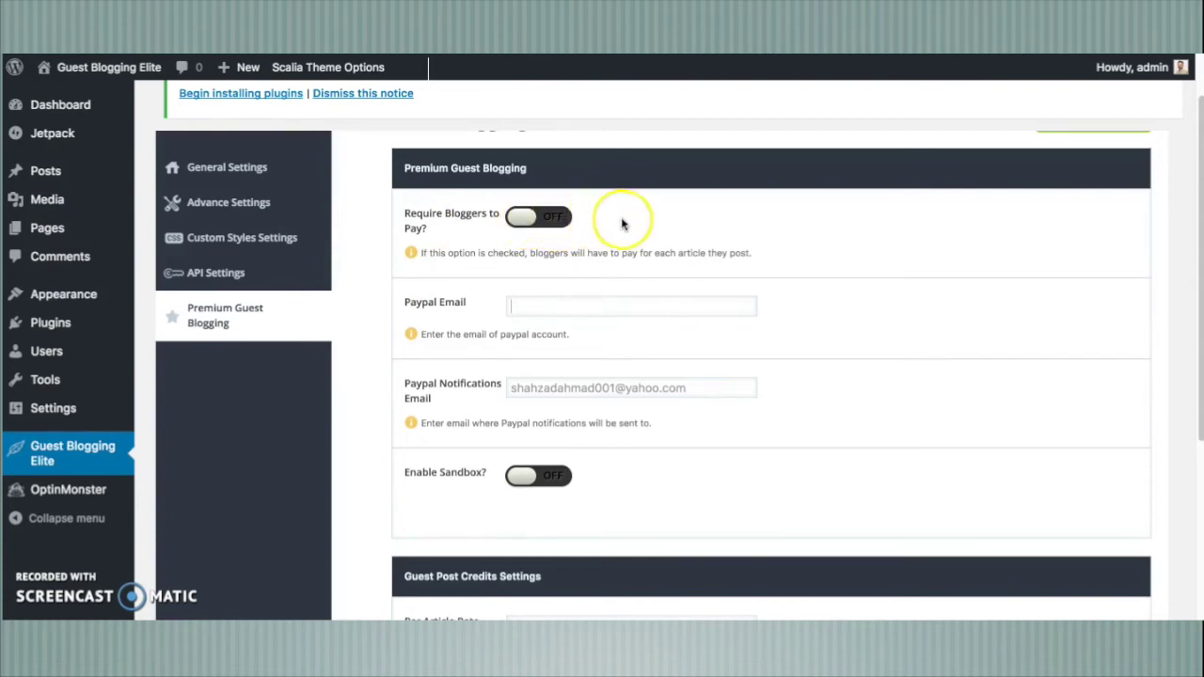
{"action": "left_click", "coordinate": [752, 183]}
{"action": "left_click", "coordinate": [740, 199]}
{"action": "left_click", "coordinate": [537, 217]}
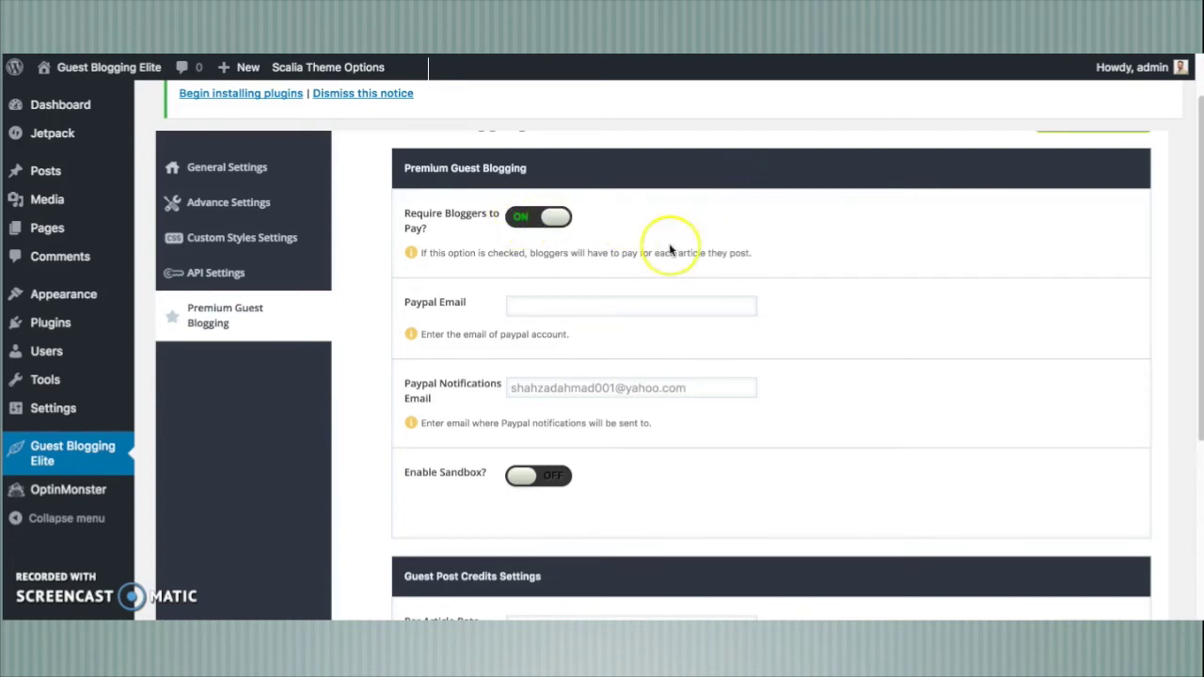
{"action": "left_click", "coordinate": [550, 218]}
- Set the Per Article Rate to 10 USD in the guest post credits settings and save the changes
{"action": "scroll", "coordinate": [606, 243], "scroll_direction": "down", "scroll_amount": 5}
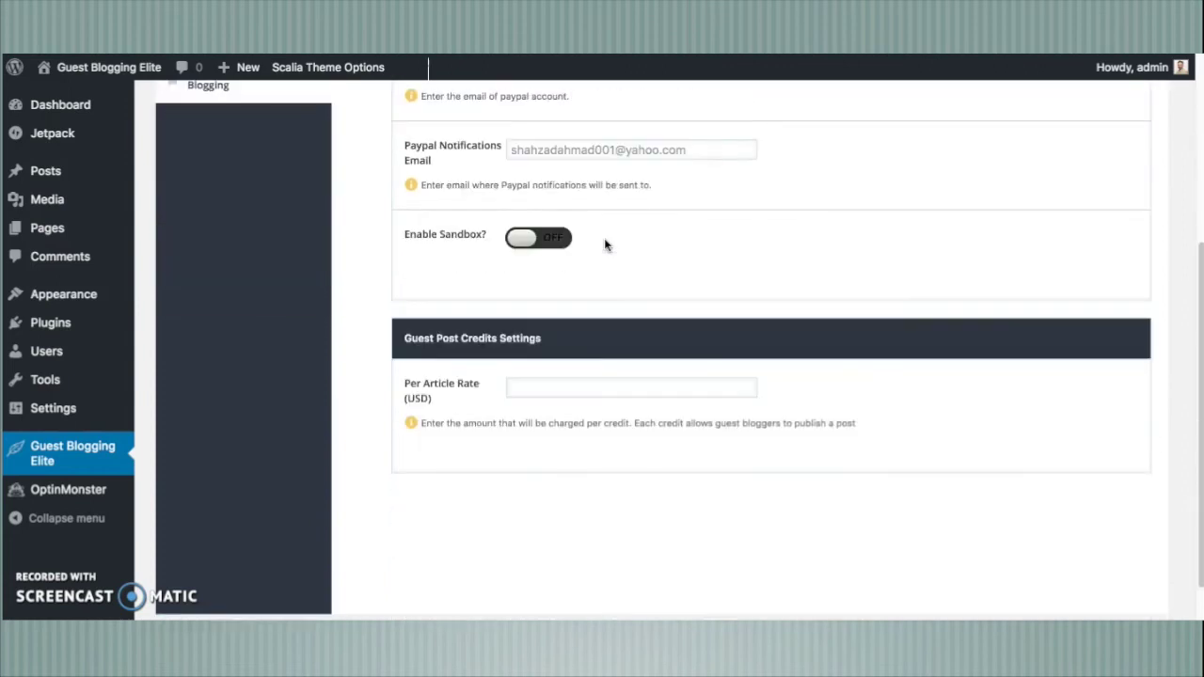
{"action": "scroll", "coordinate": [605, 245], "scroll_direction": "down", "scroll_amount": 1}
{"action": "left_click", "coordinate": [536, 335]}
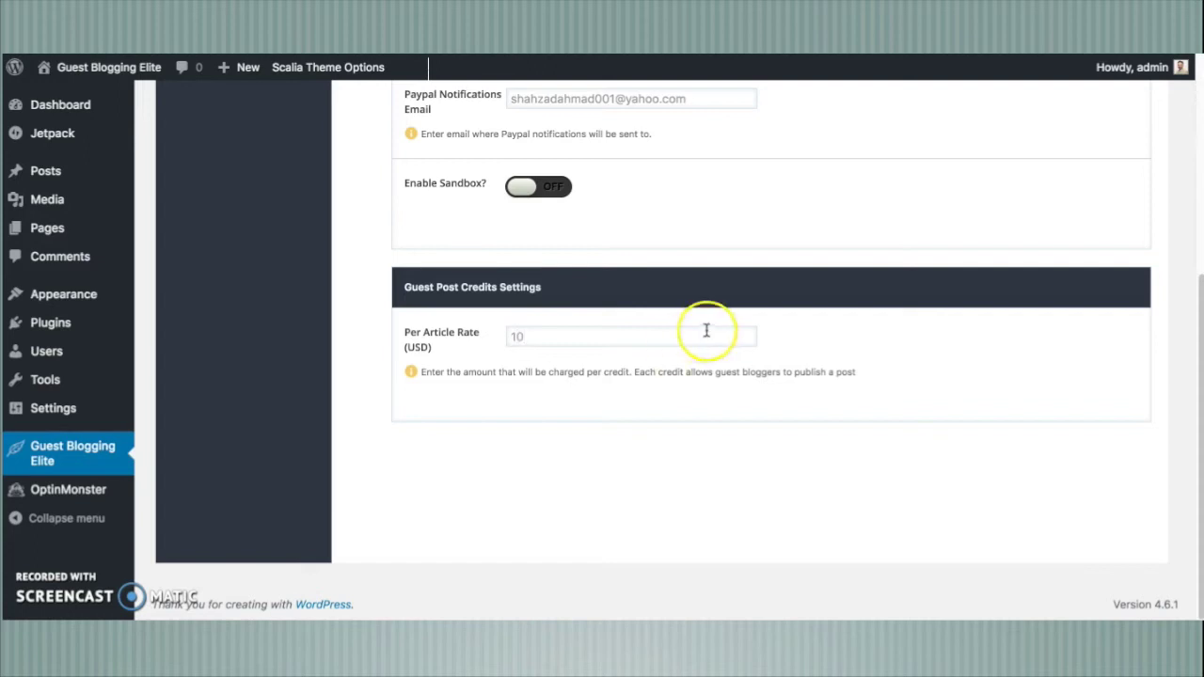
{"action": "scroll", "coordinate": [712, 362], "scroll_direction": "up", "scroll_amount": 4}
{"action": "left_click", "coordinate": [1088, 194]}
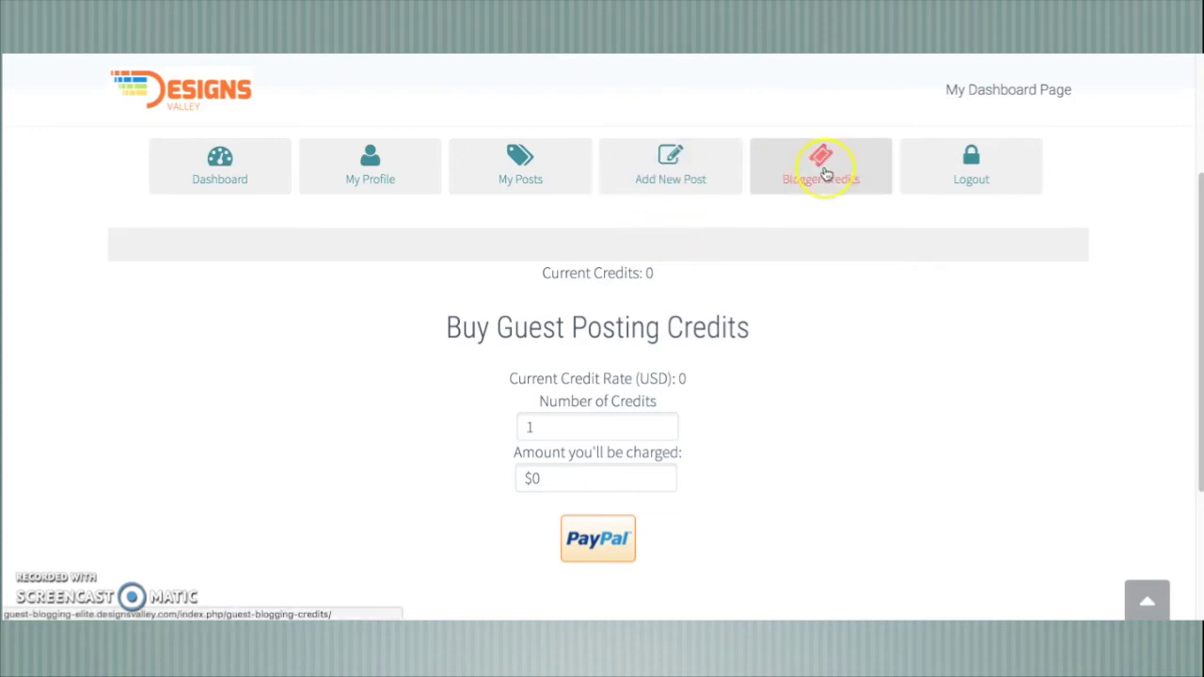
- Reload the Blogger Credits page on the front end and set the number of credits to buy to 10
{"action": "left_click", "coordinate": [820, 171]}
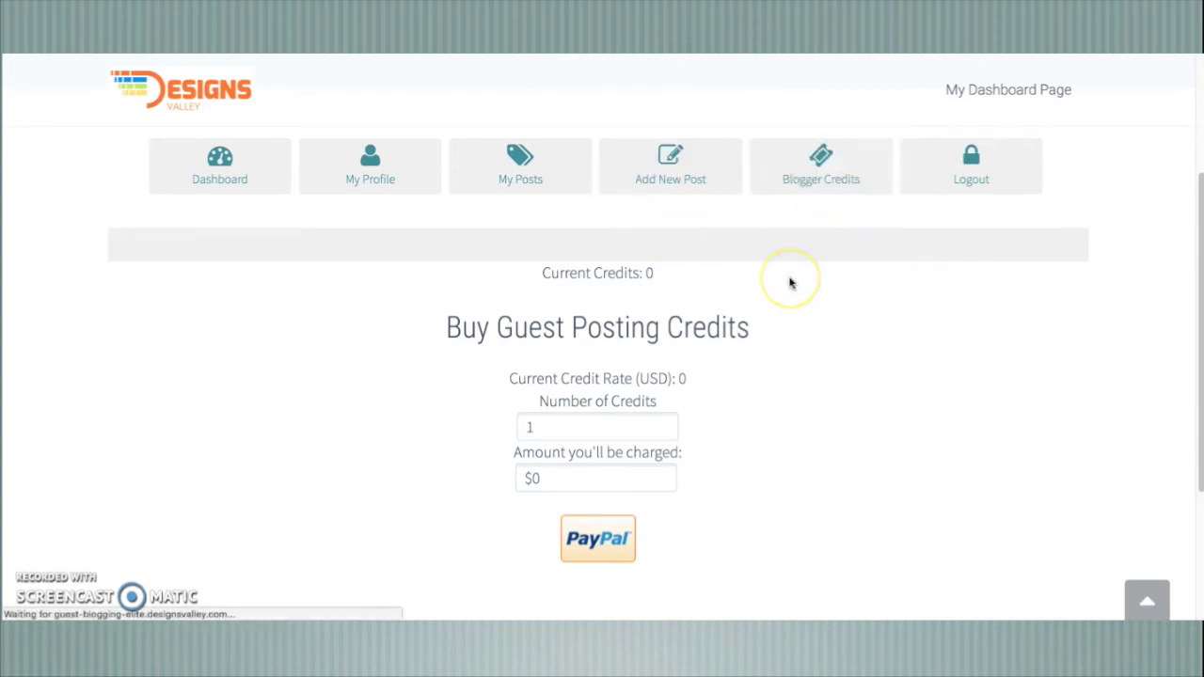
{"action": "scroll", "coordinate": [787, 279], "scroll_direction": "down", "scroll_amount": 4}
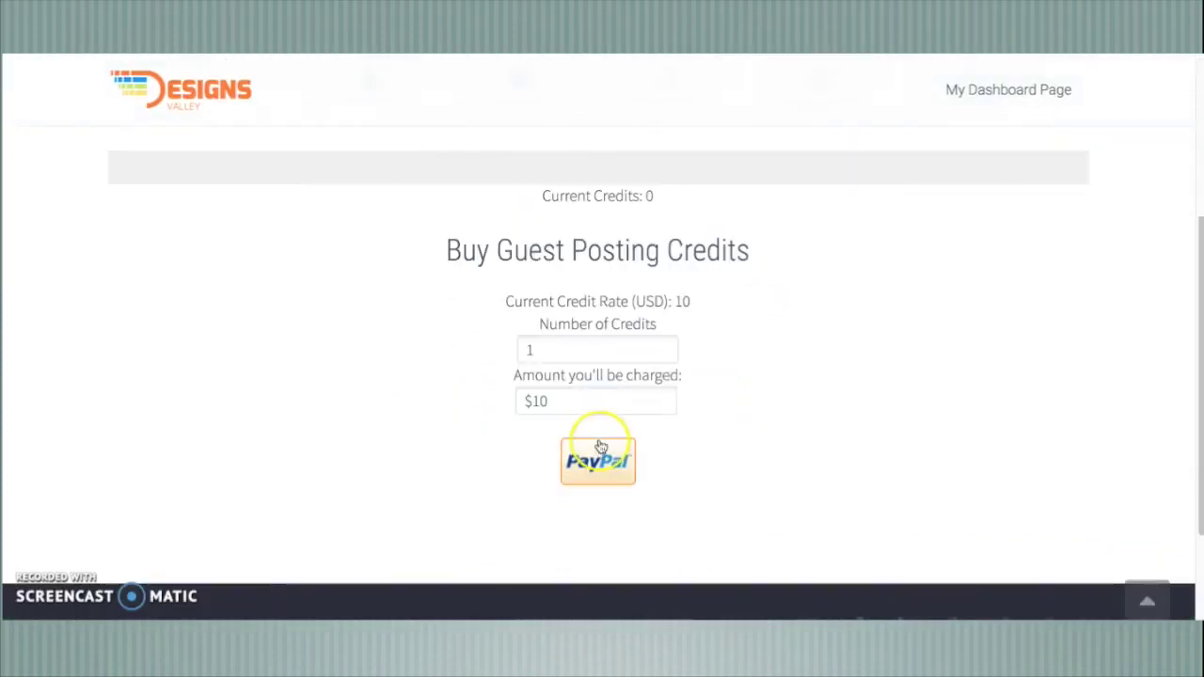
{"action": "left_click", "coordinate": [664, 347]}
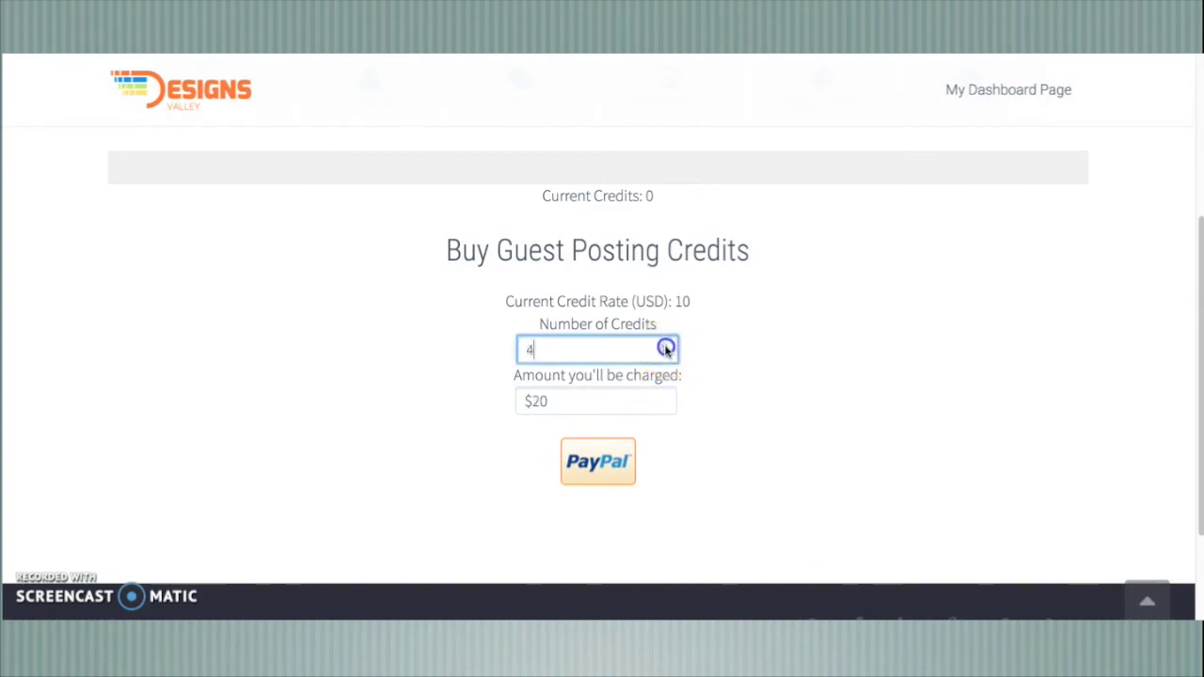
{"action": "left_click", "coordinate": [665, 347]}
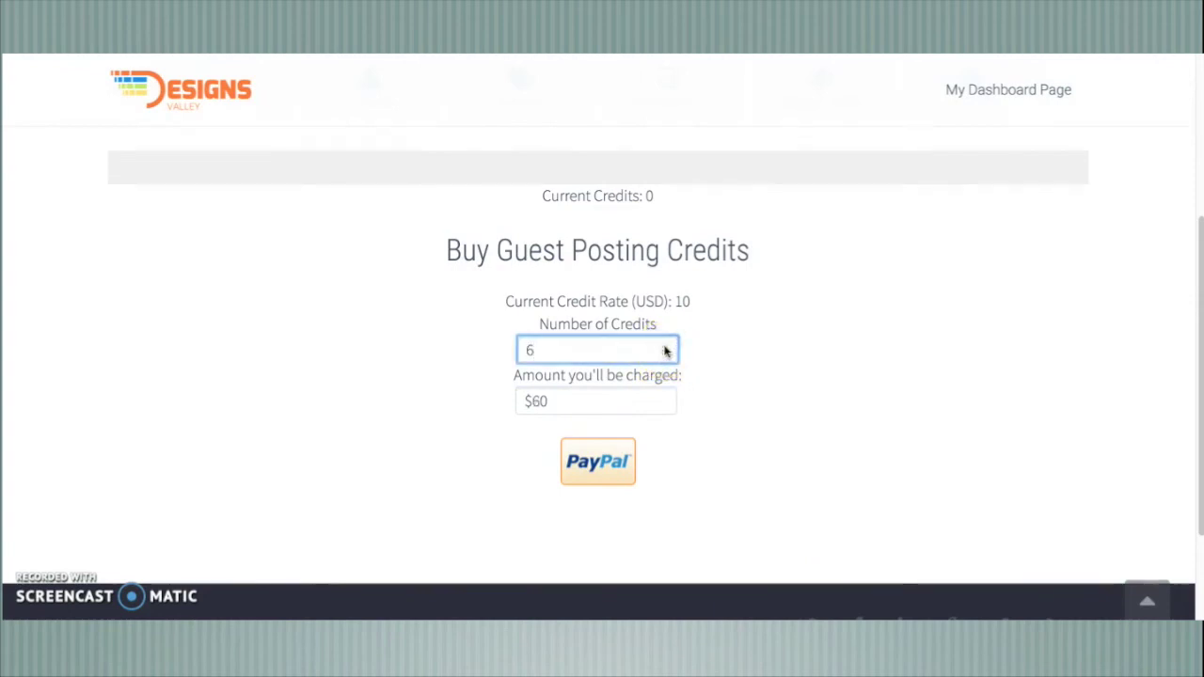
{"action": "left_click", "coordinate": [665, 347]}
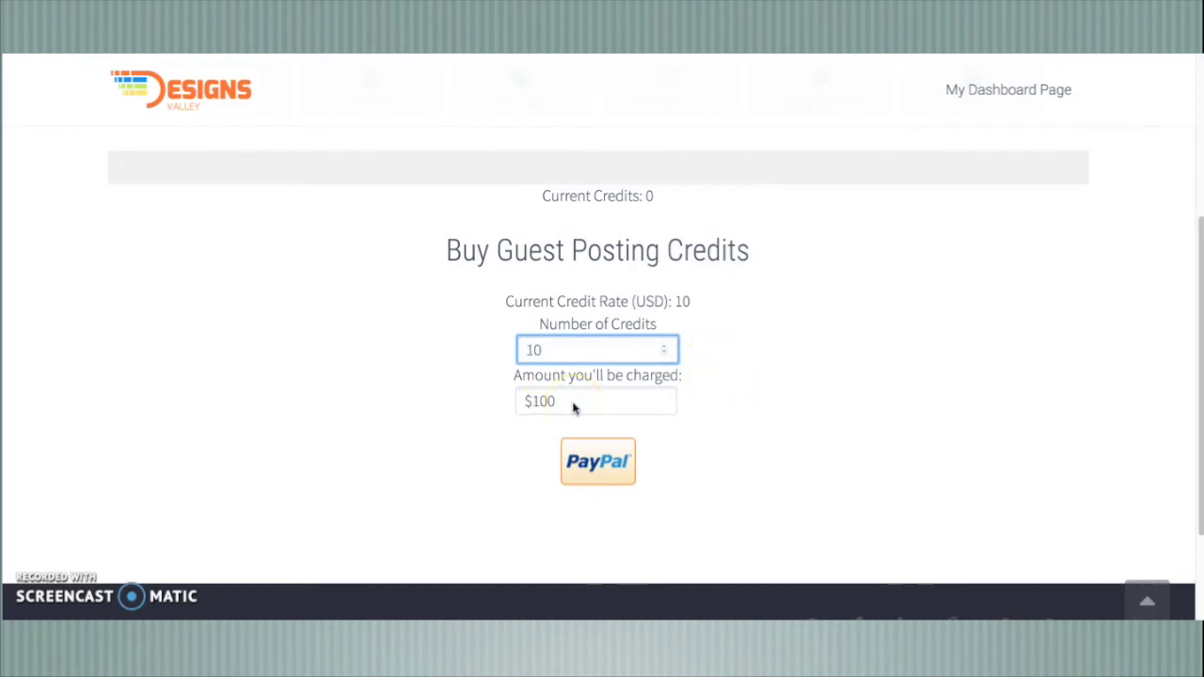
- Try to pay for the credits through PayPal, and return to the credits purchase page
{"action": "left_click", "coordinate": [589, 469]}
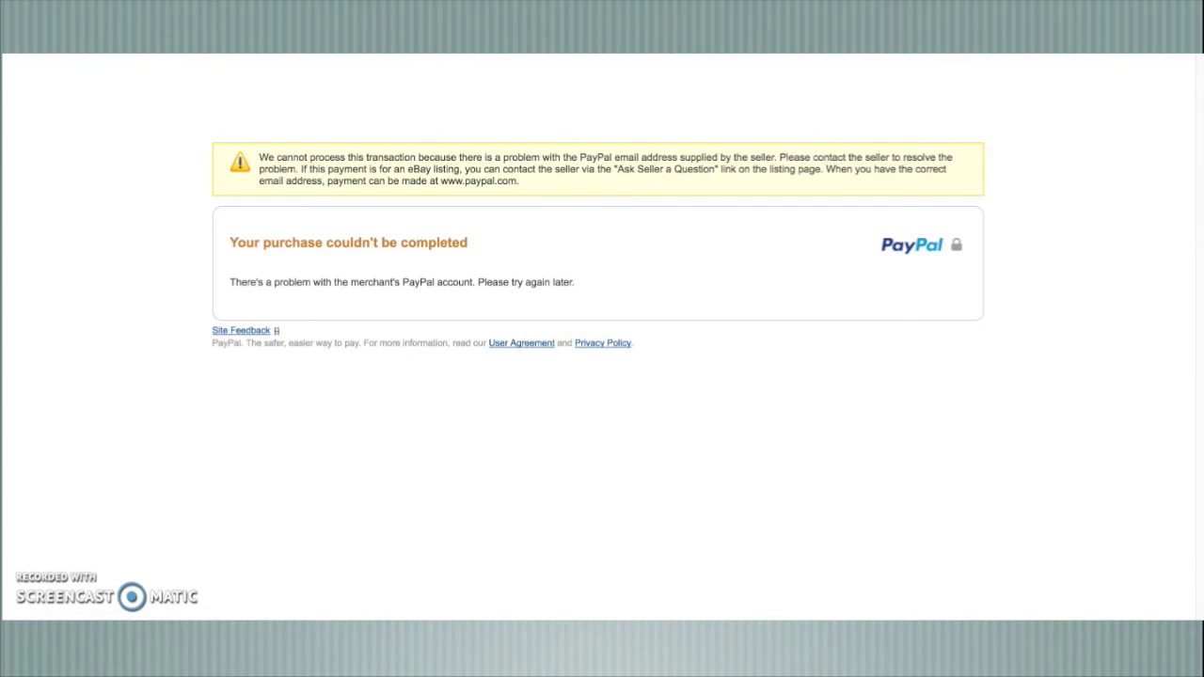
{"action": "key", "text": "alt+Left"}
{"action": "scroll", "coordinate": [715, 263], "scroll_direction": "down", "scroll_amount": 1}
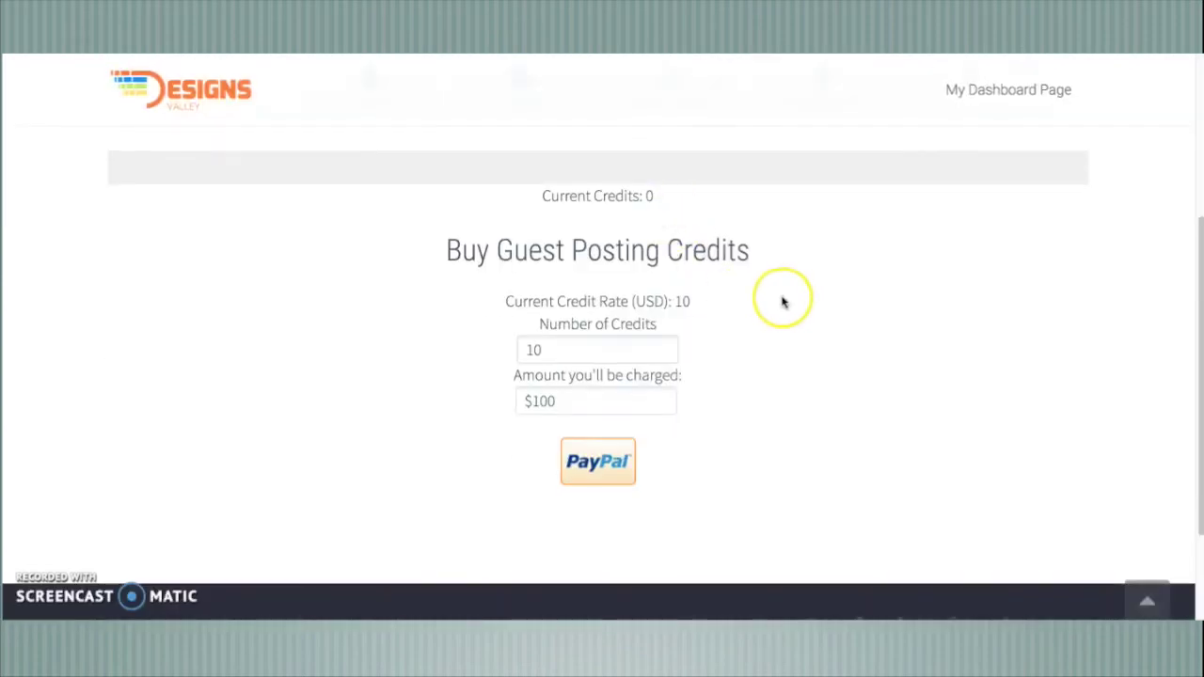
- Check the PayPal Email field in the Premium Guest Blogging settings, and return to the front-end credits page
{"action": "scroll", "coordinate": [780, 301], "scroll_direction": "up", "scroll_amount": 5}
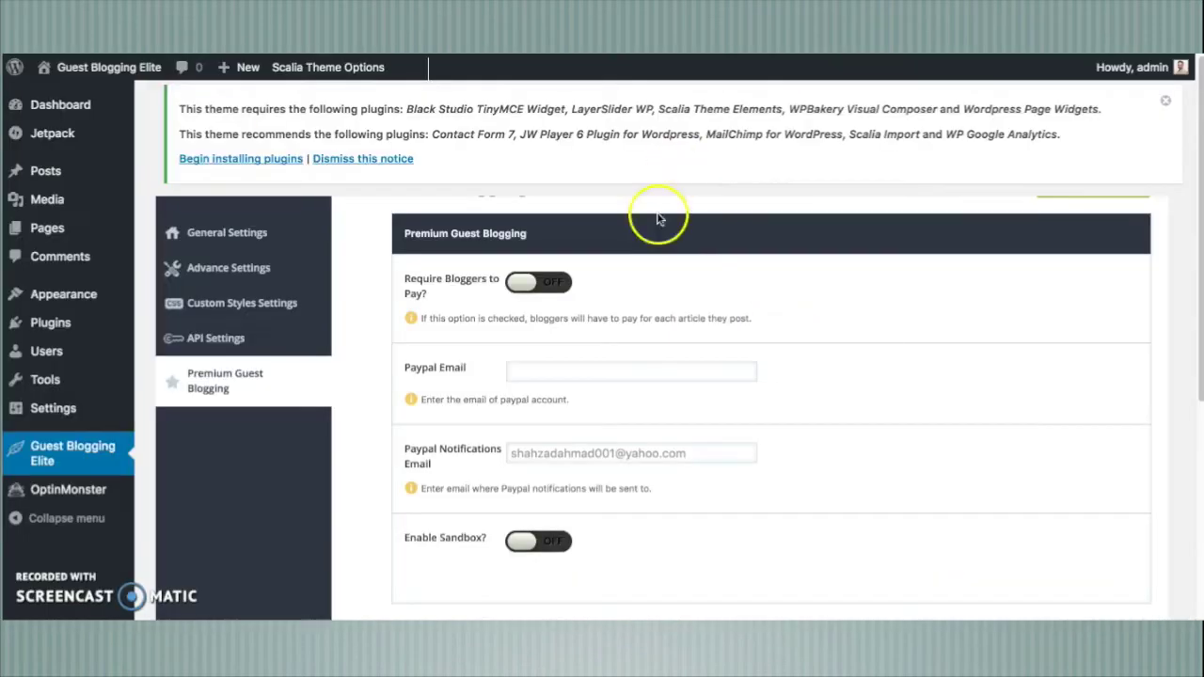
{"action": "left_click", "coordinate": [621, 368]}
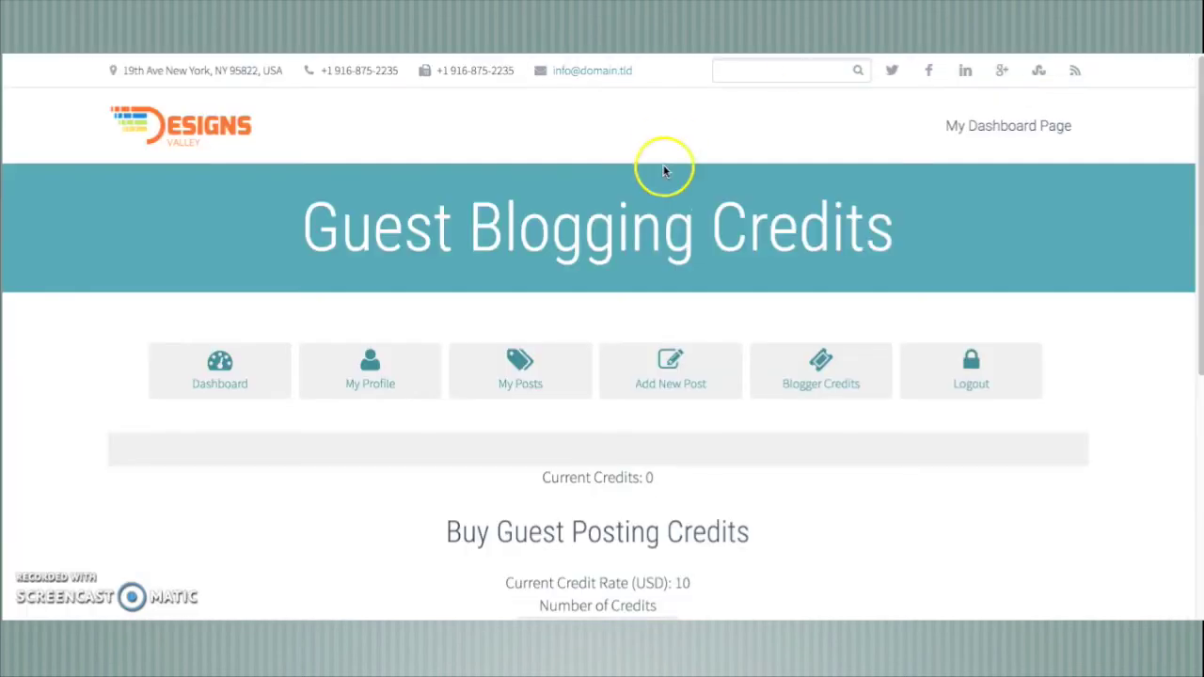
{"action": "scroll", "coordinate": [674, 234], "scroll_direction": "down", "scroll_amount": 1}
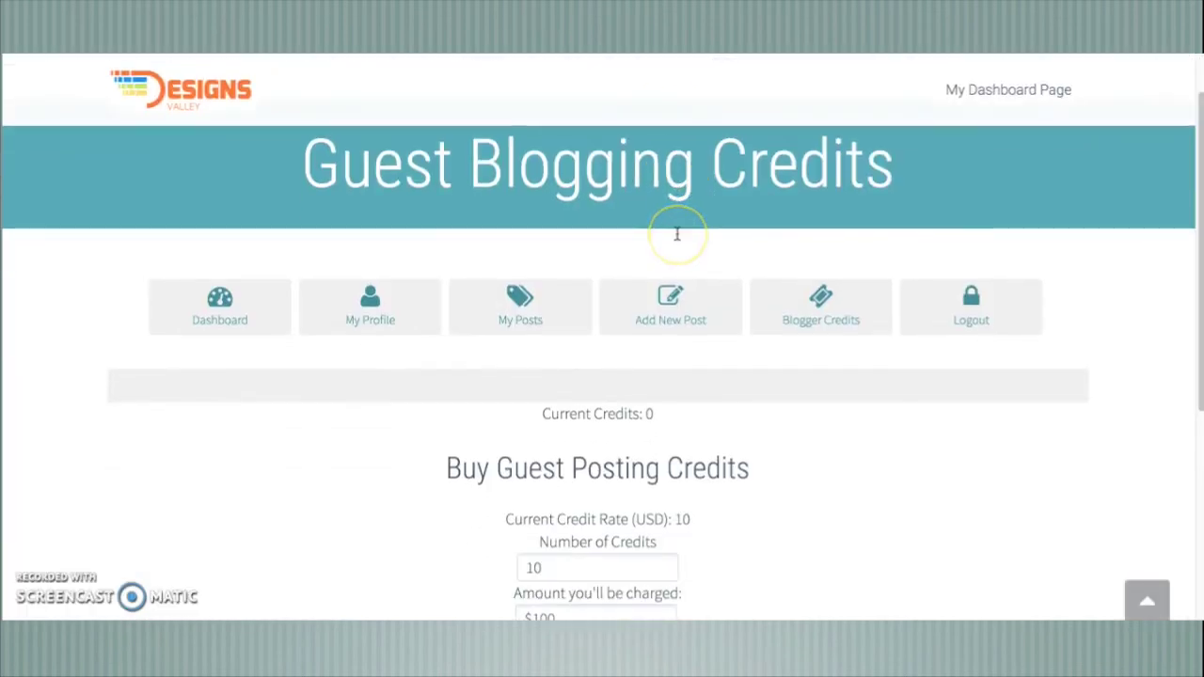
{"action": "scroll", "coordinate": [422, 314], "scroll_direction": "down", "scroll_amount": 1}
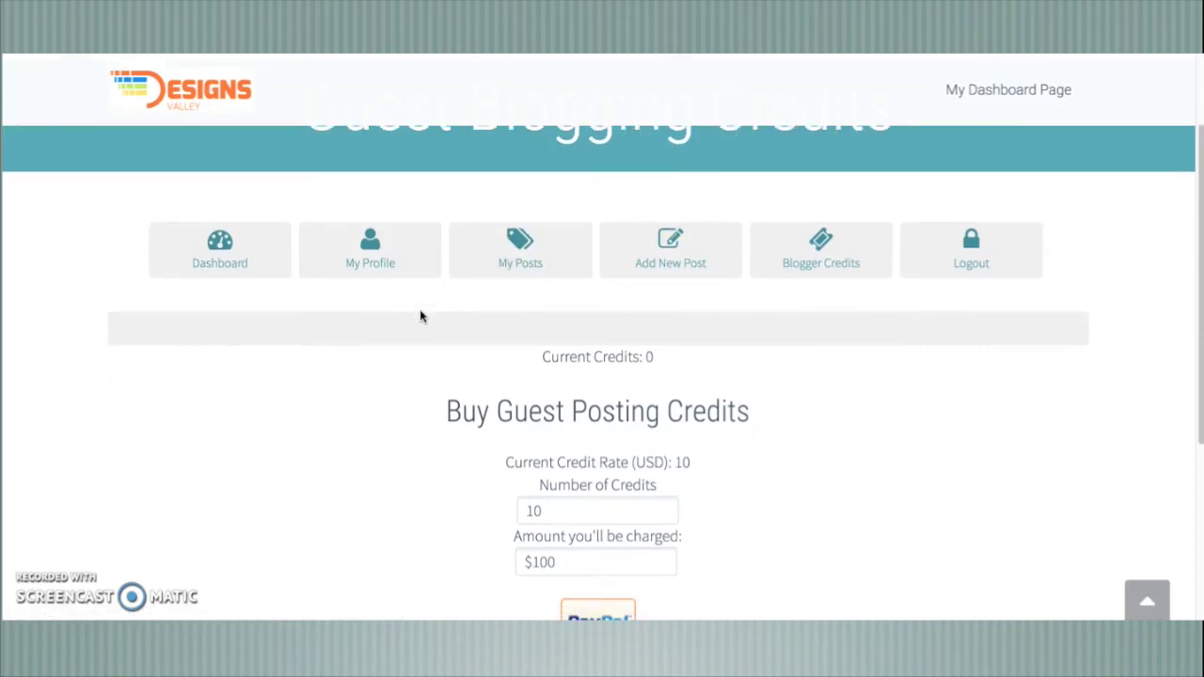
- Open the front-end dashboard and review the draft post in the Recent Posts list
{"action": "left_click", "coordinate": [224, 259]}
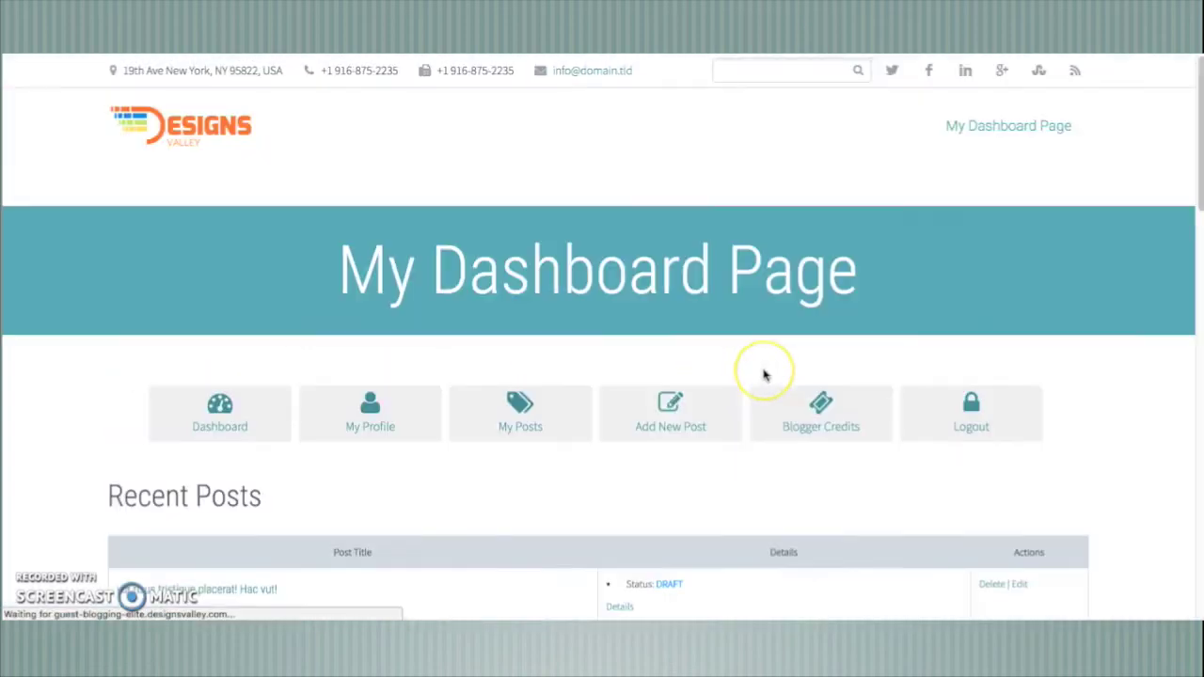
{"action": "scroll", "coordinate": [764, 374], "scroll_direction": "down", "scroll_amount": 2}
{"action": "scroll", "coordinate": [763, 374], "scroll_direction": "down", "scroll_amount": 1}
{"action": "scroll", "coordinate": [764, 374], "scroll_direction": "up", "scroll_amount": 1}
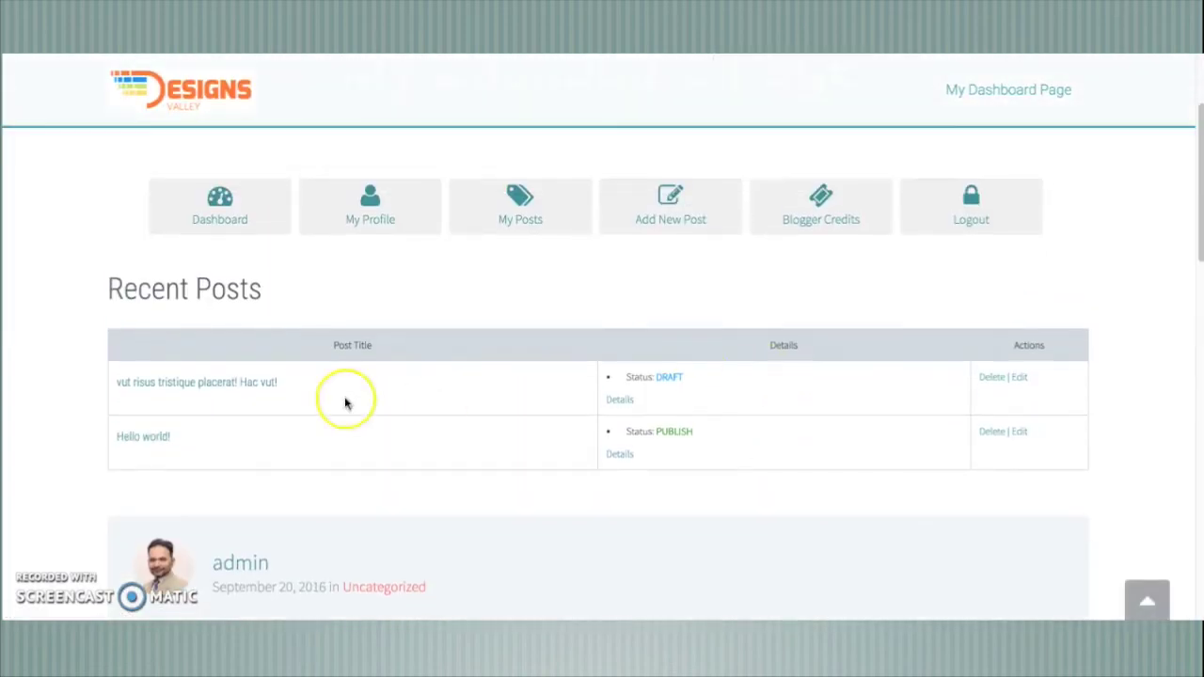
{"action": "triple_click", "coordinate": [215, 382]}
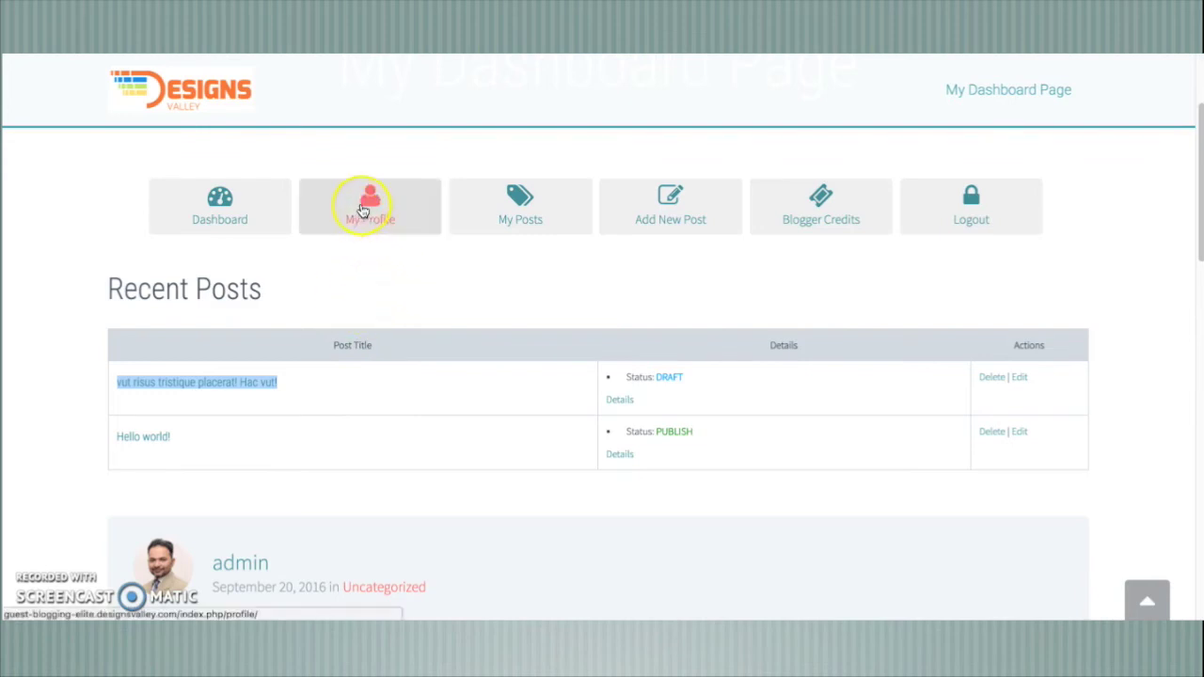
- Open the user profile for editing and examine its basic details, social profiles and password change fields
{"action": "left_click", "coordinate": [363, 207]}
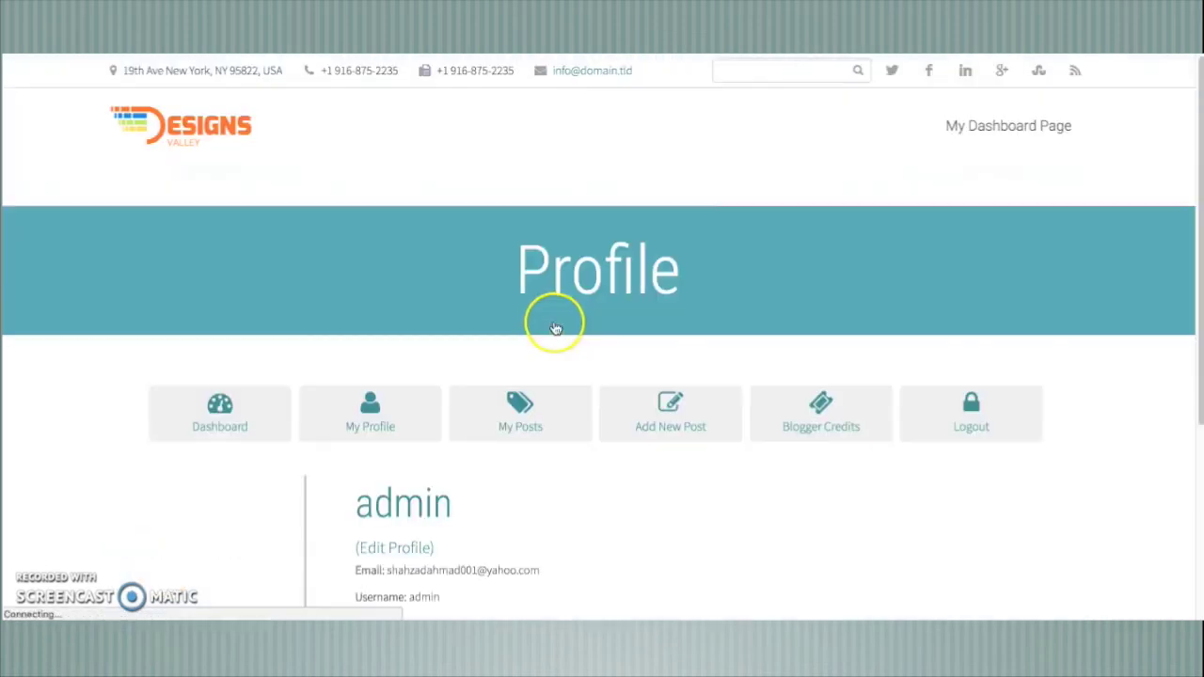
{"action": "scroll", "coordinate": [554, 324], "scroll_direction": "down", "scroll_amount": 2}
{"action": "scroll", "coordinate": [559, 328], "scroll_direction": "down", "scroll_amount": 1}
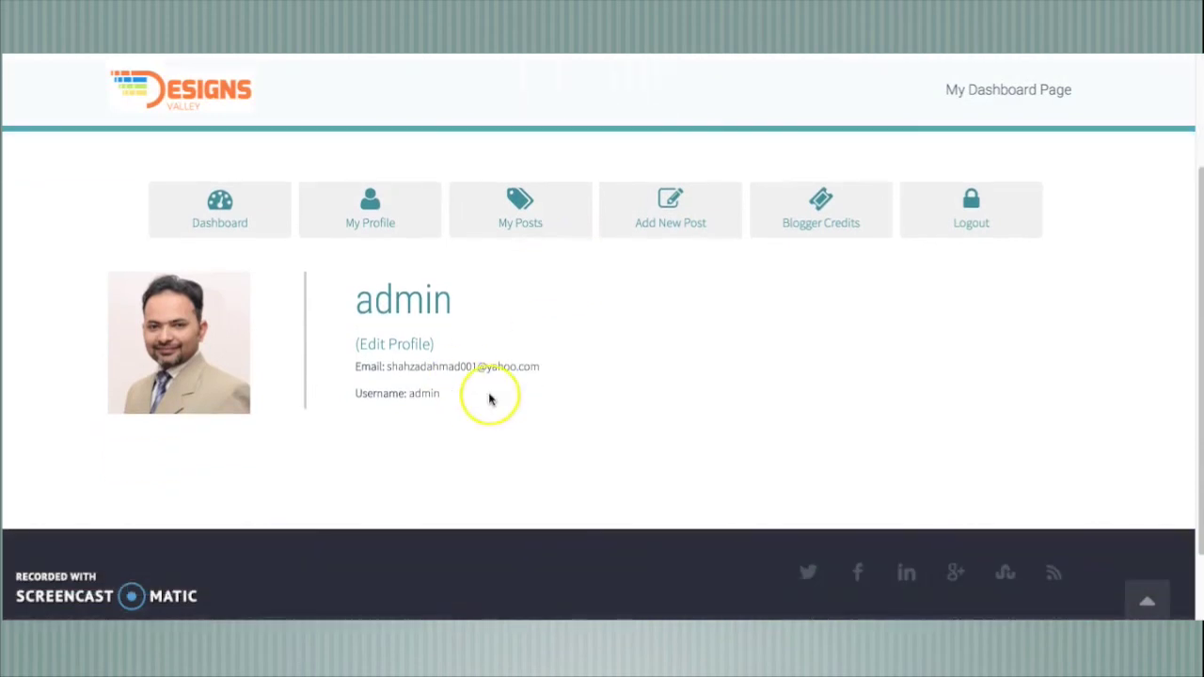
{"action": "left_click", "coordinate": [395, 346]}
{"action": "scroll", "coordinate": [553, 383], "scroll_direction": "down", "scroll_amount": 6}
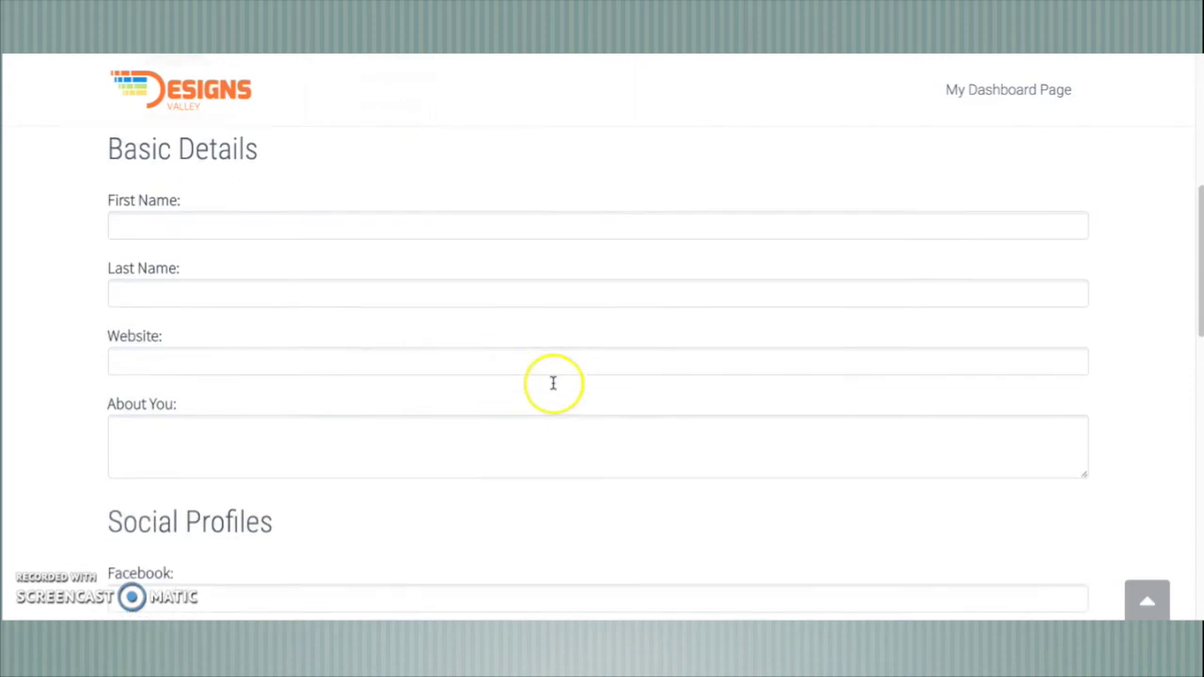
{"action": "scroll", "coordinate": [553, 385], "scroll_direction": "down", "scroll_amount": 1}
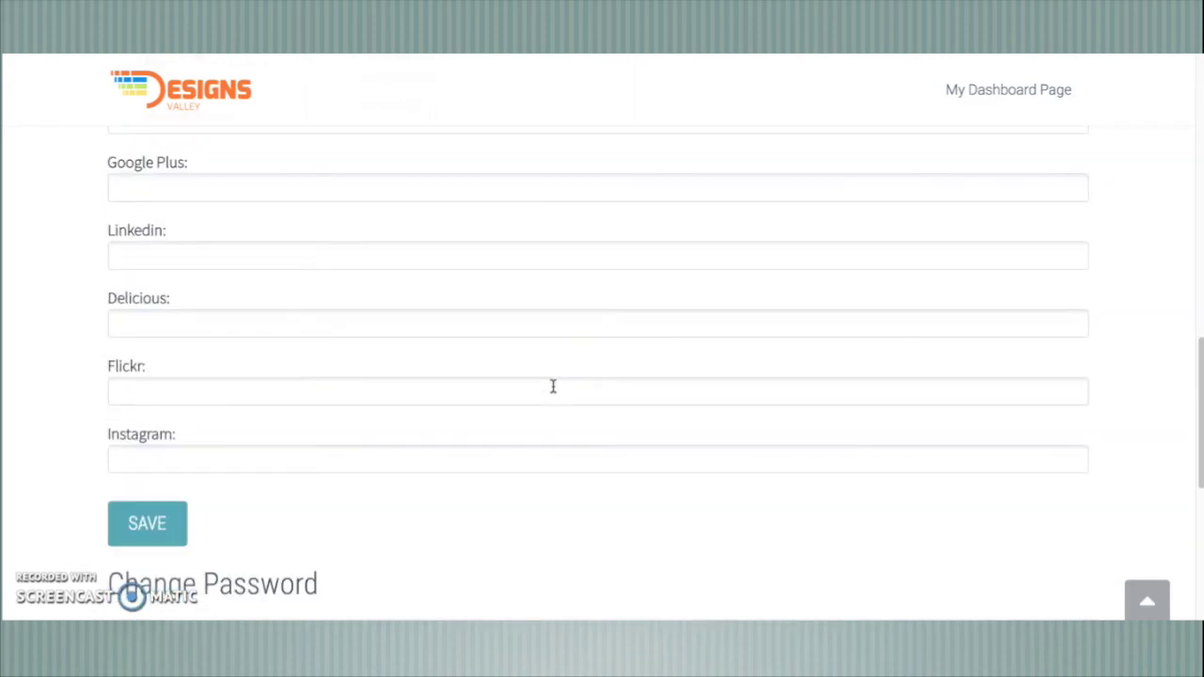
{"action": "scroll", "coordinate": [553, 385], "scroll_direction": "down", "scroll_amount": 3}
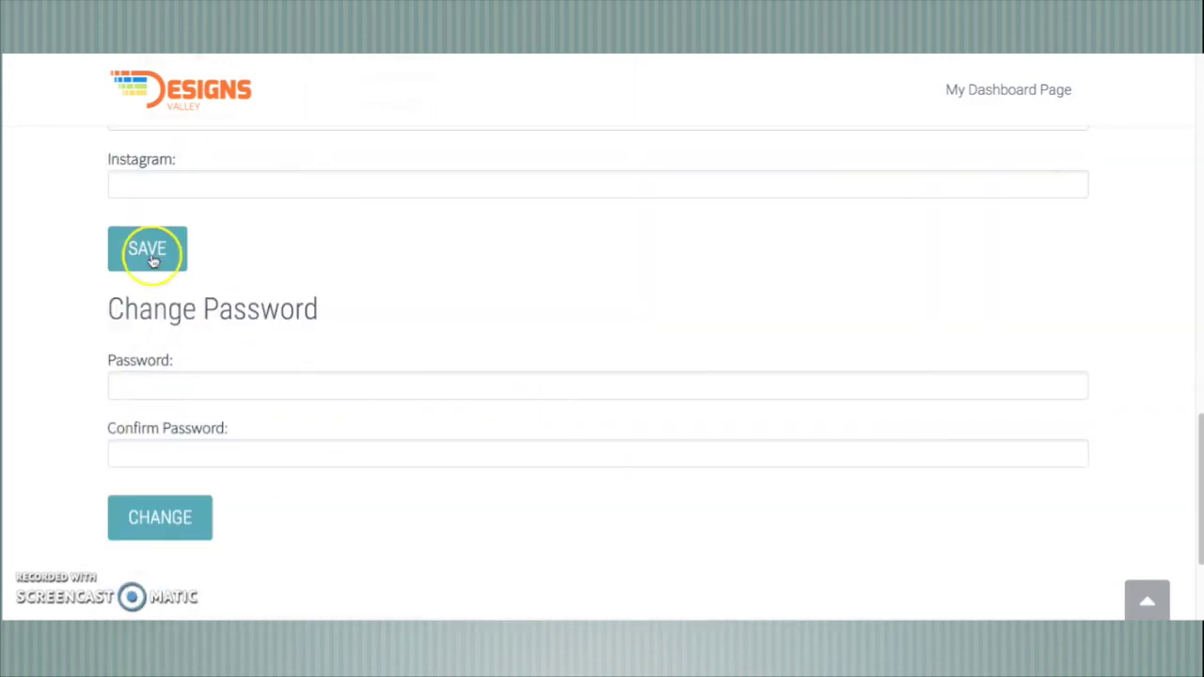
{"action": "scroll", "coordinate": [574, 462], "scroll_direction": "up", "scroll_amount": 10}
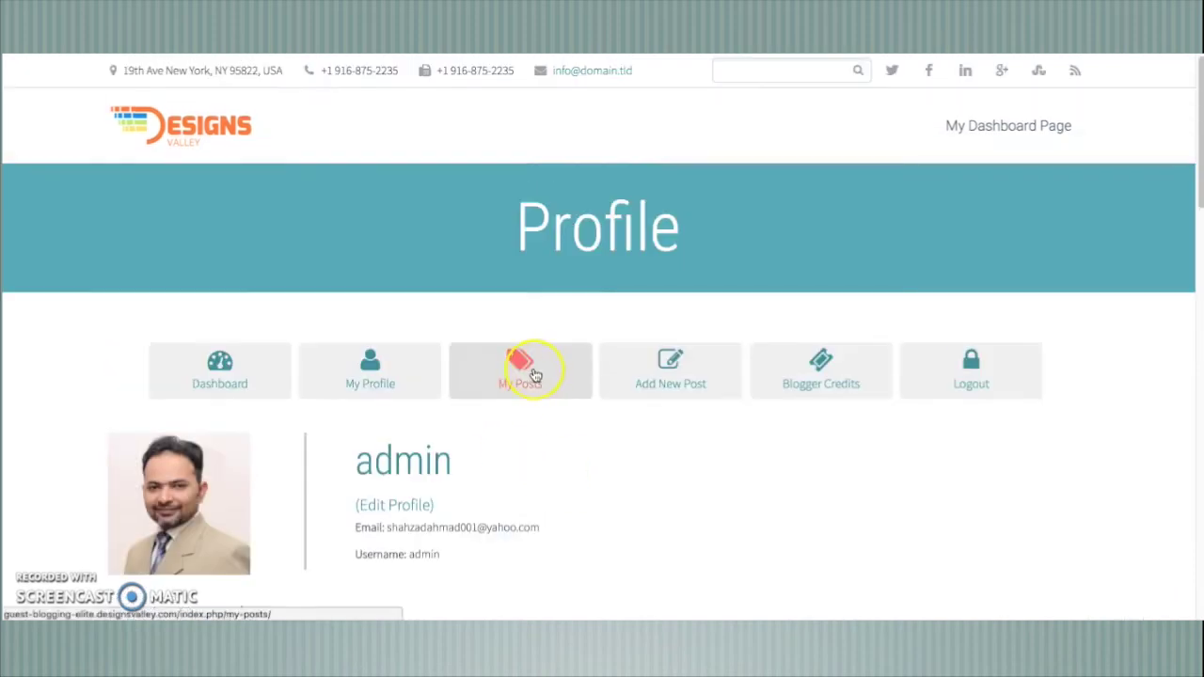
- Open the My Posts list and review each post's status, details and available actions
{"action": "left_click", "coordinate": [533, 384]}
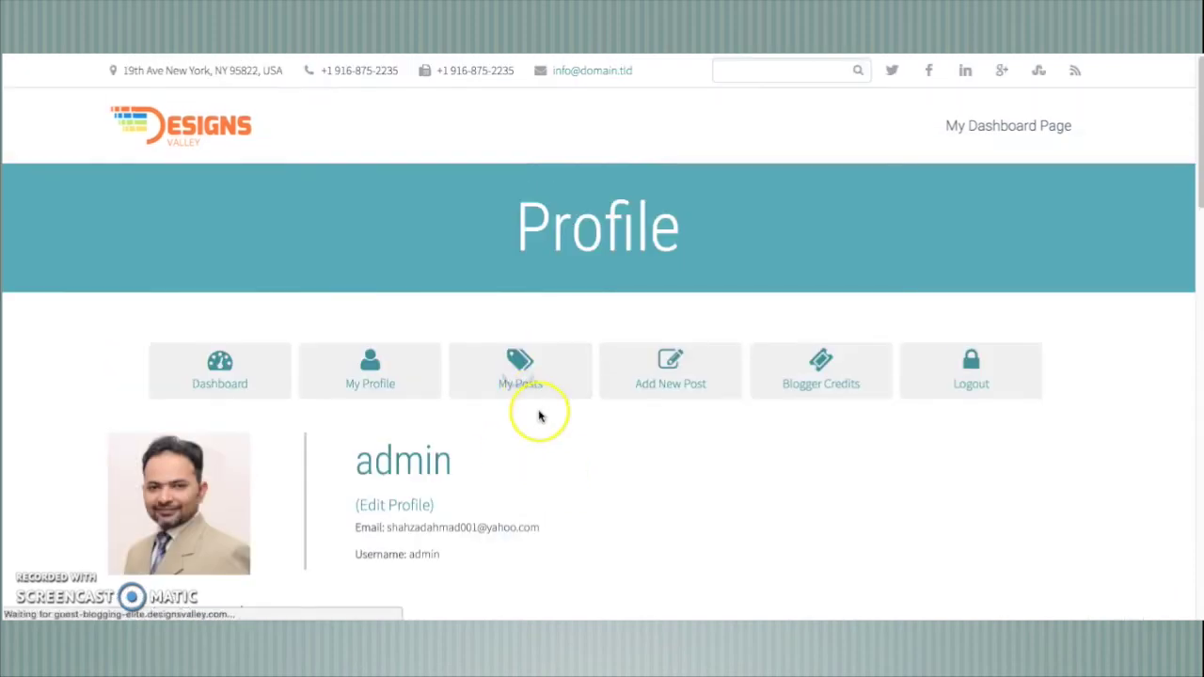
{"action": "scroll", "coordinate": [537, 417], "scroll_direction": "down", "scroll_amount": 3}
{"action": "scroll", "coordinate": [537, 416], "scroll_direction": "up", "scroll_amount": 1}
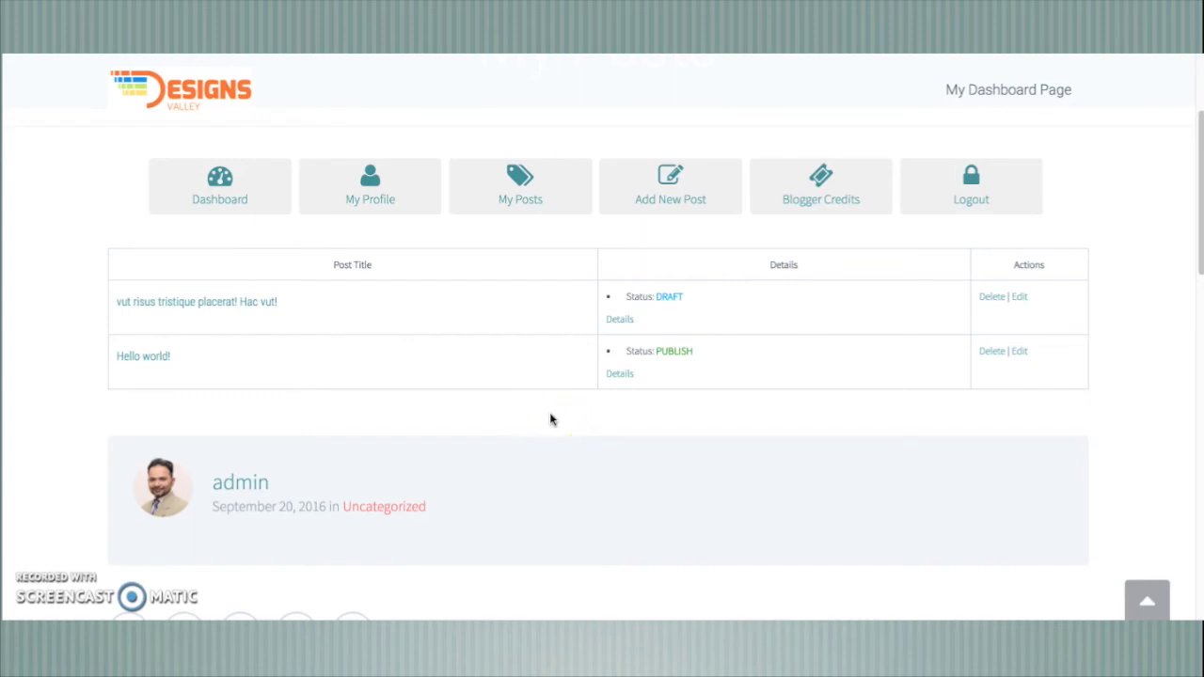
{"action": "scroll", "coordinate": [551, 418], "scroll_direction": "up", "scroll_amount": 1}
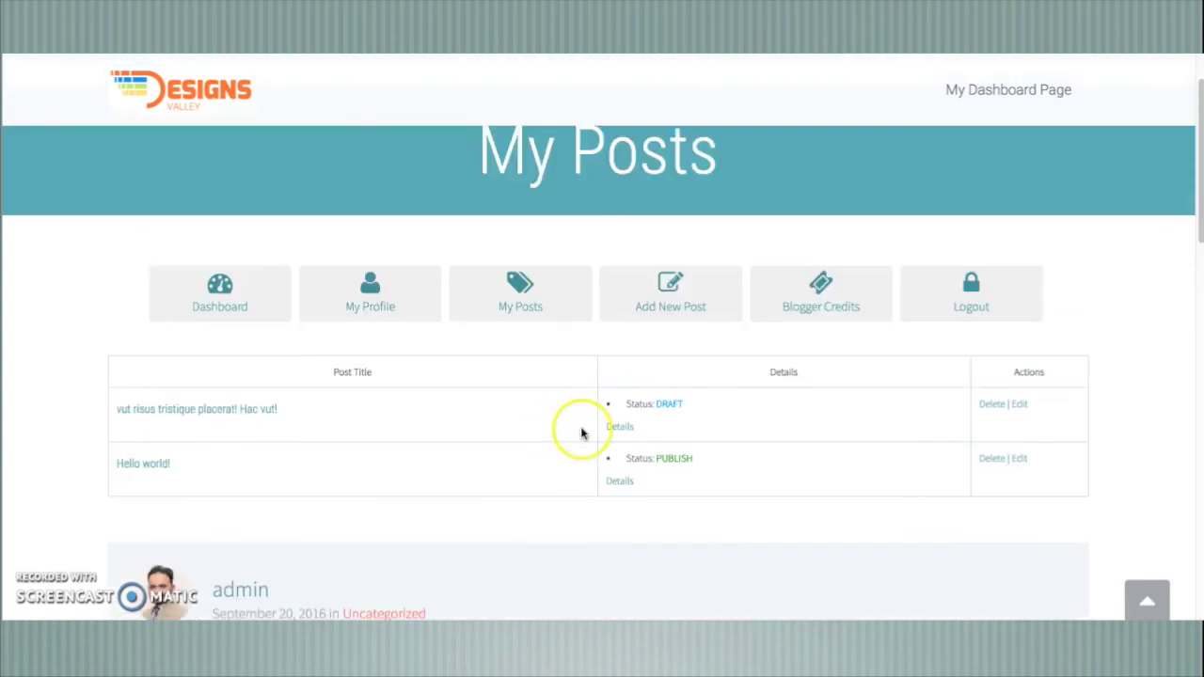
{"action": "scroll", "coordinate": [578, 430], "scroll_direction": "down", "scroll_amount": 1}
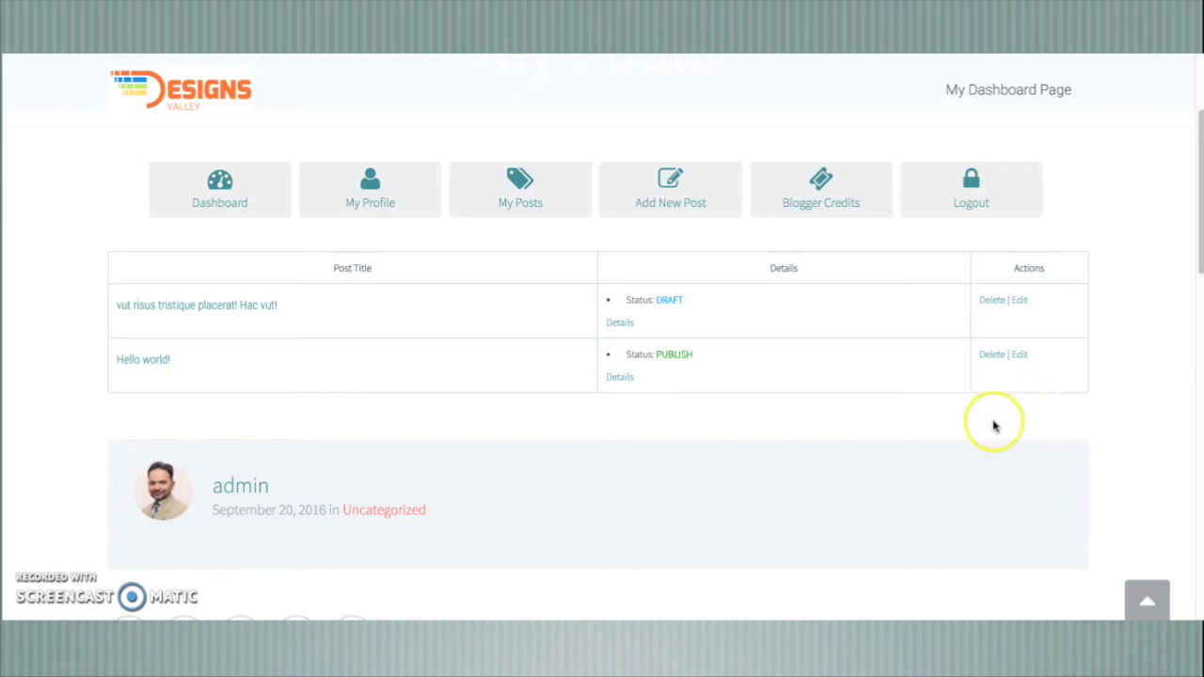
{"action": "scroll", "coordinate": [994, 427], "scroll_direction": "up", "scroll_amount": 1}
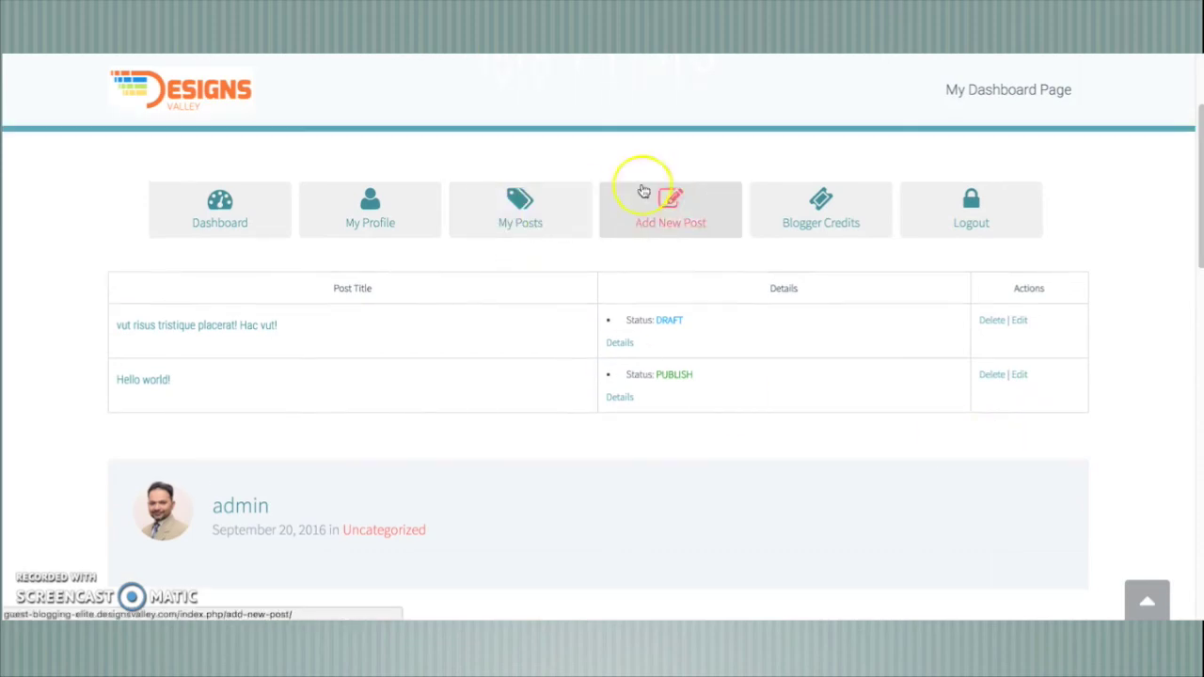
- Open the blank form for adding a new post and look over its title and content fields
{"action": "left_click", "coordinate": [761, 250]}
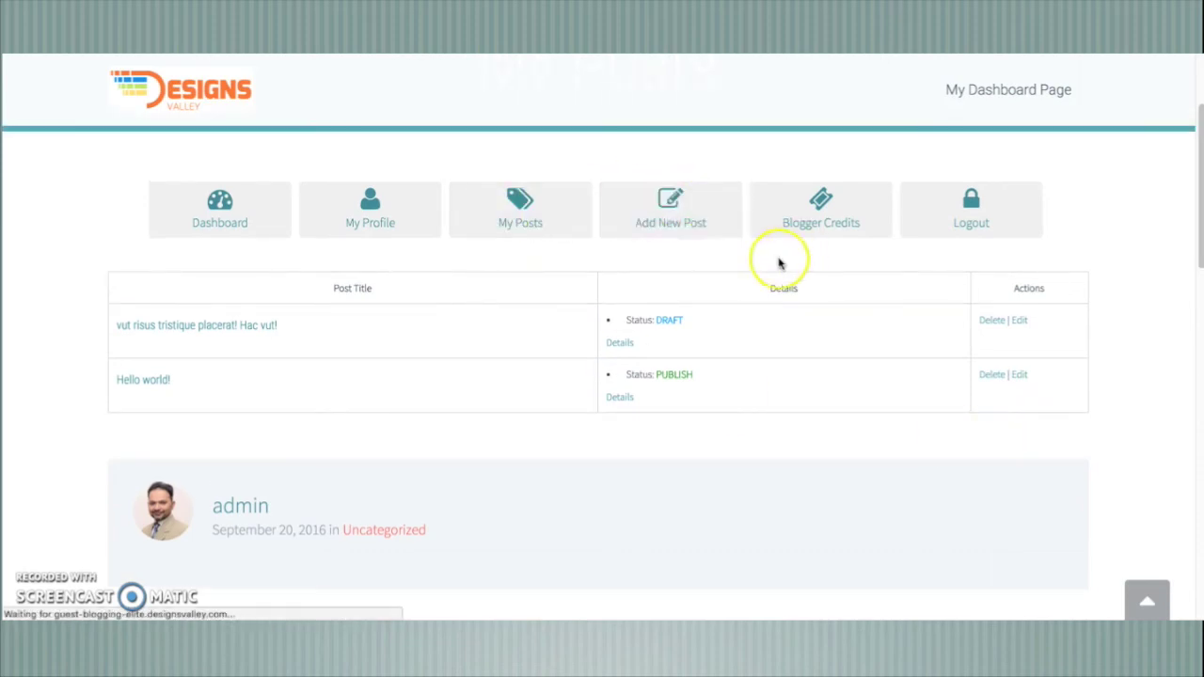
{"action": "scroll", "coordinate": [777, 267], "scroll_direction": "down", "scroll_amount": 4}
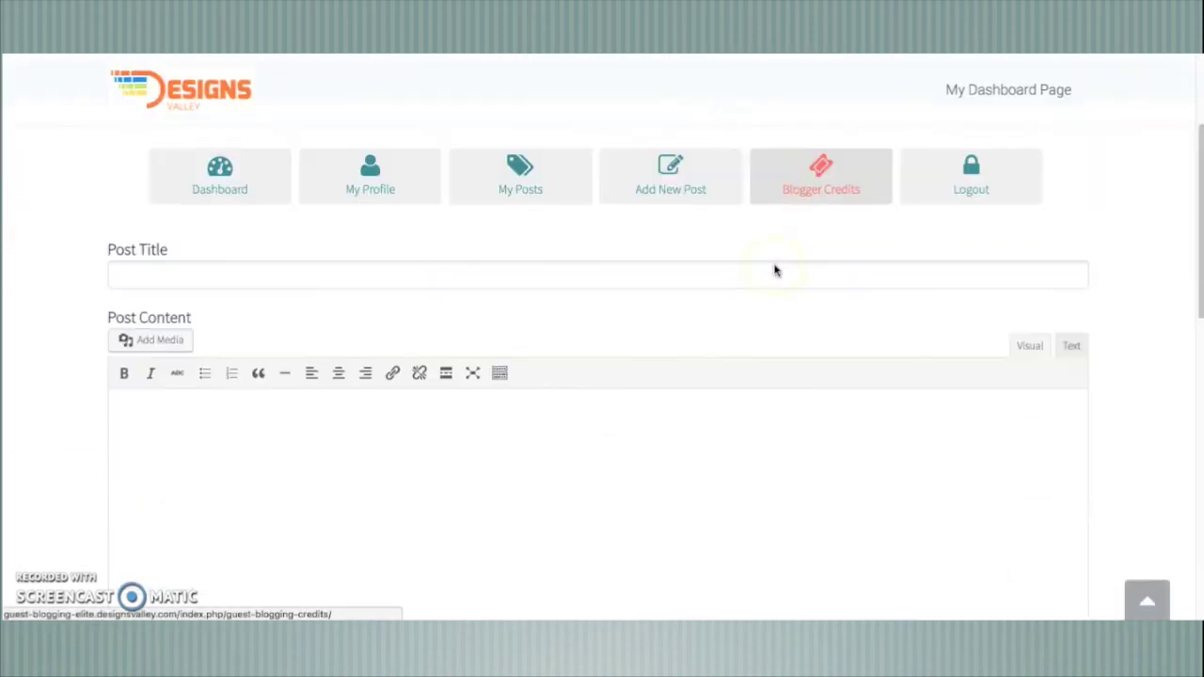
- Review the new post form's featured image, category and tag fields, and open and examine the Blogger Credits purchase page
{"action": "scroll", "coordinate": [775, 271], "scroll_direction": "down", "scroll_amount": 6}
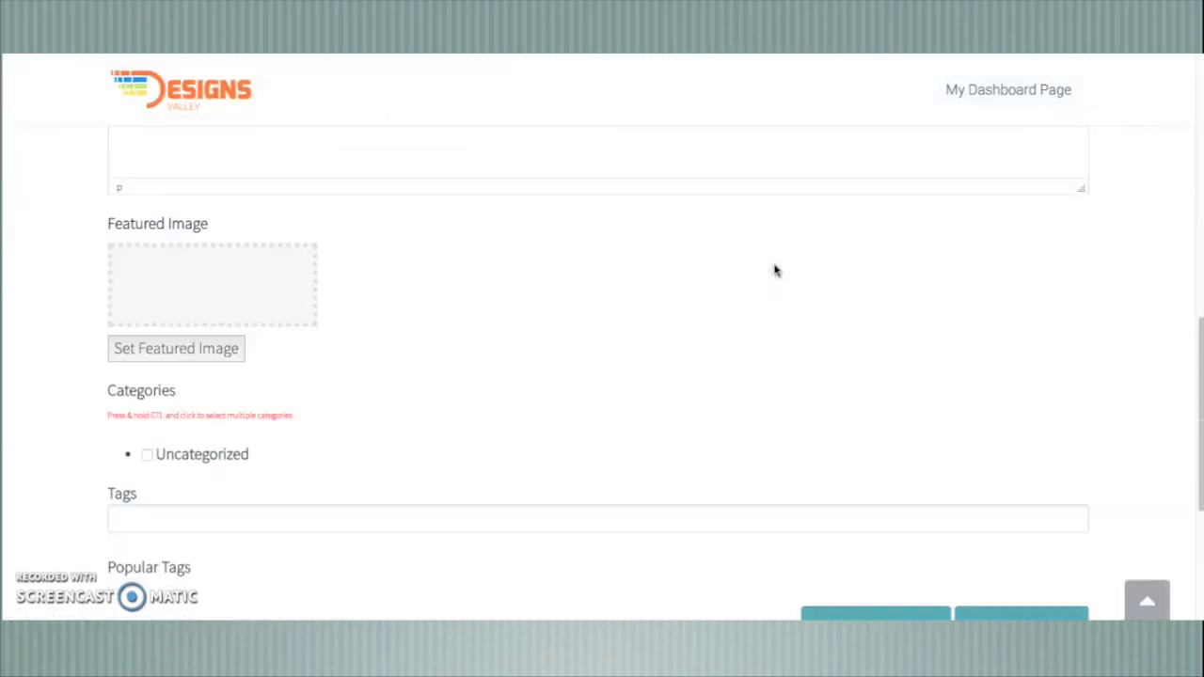
{"action": "scroll", "coordinate": [775, 271], "scroll_direction": "up", "scroll_amount": 9}
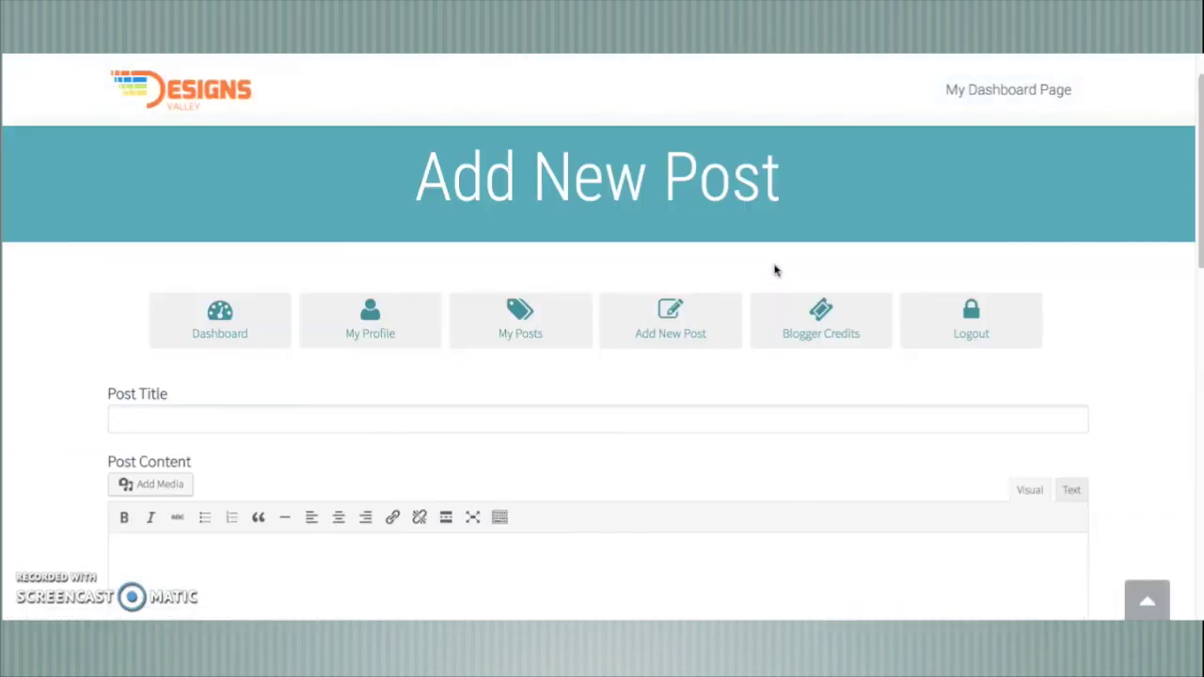
{"action": "left_click", "coordinate": [825, 329]}
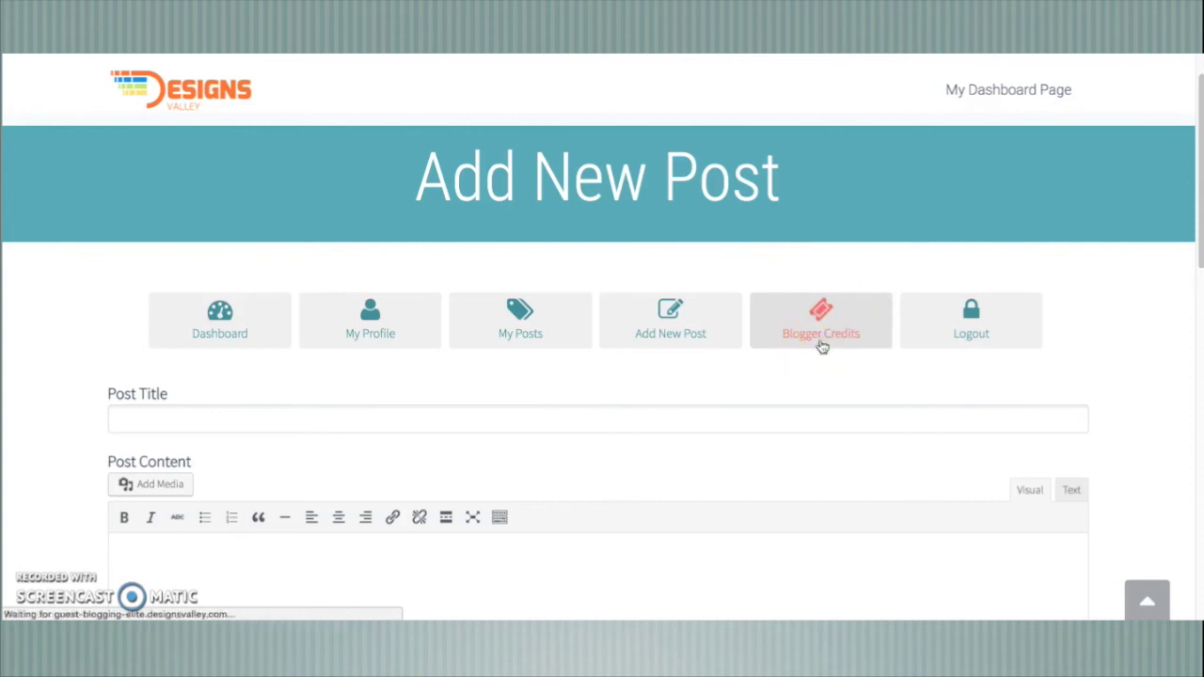
{"action": "scroll", "coordinate": [743, 374], "scroll_direction": "down", "scroll_amount": 4}
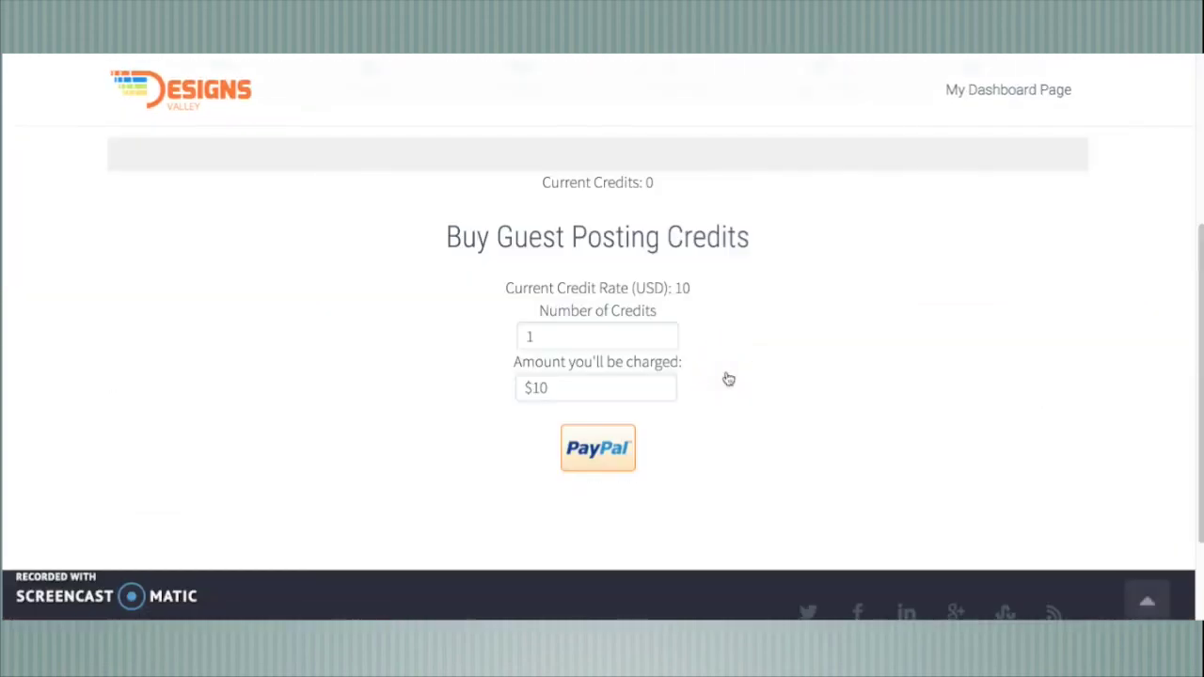
{"action": "left_click", "coordinate": [766, 370]}
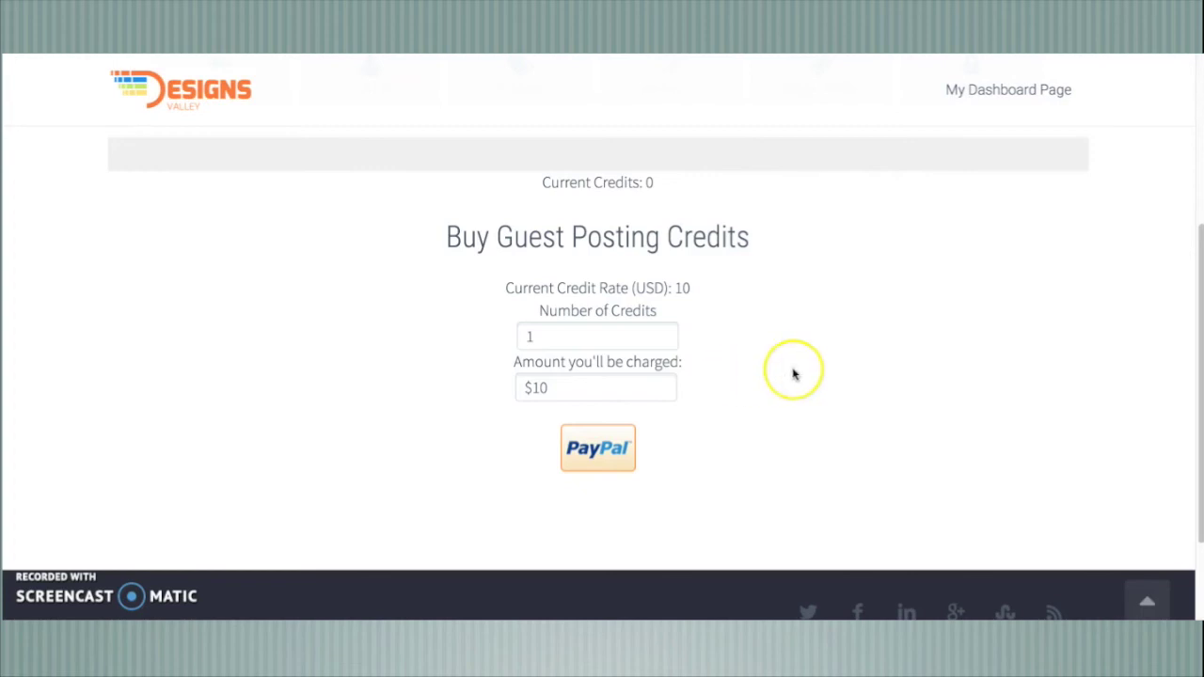
{"action": "scroll", "coordinate": [793, 375], "scroll_direction": "up", "scroll_amount": 2}
{"action": "scroll", "coordinate": [793, 374], "scroll_direction": "up", "scroll_amount": 1}
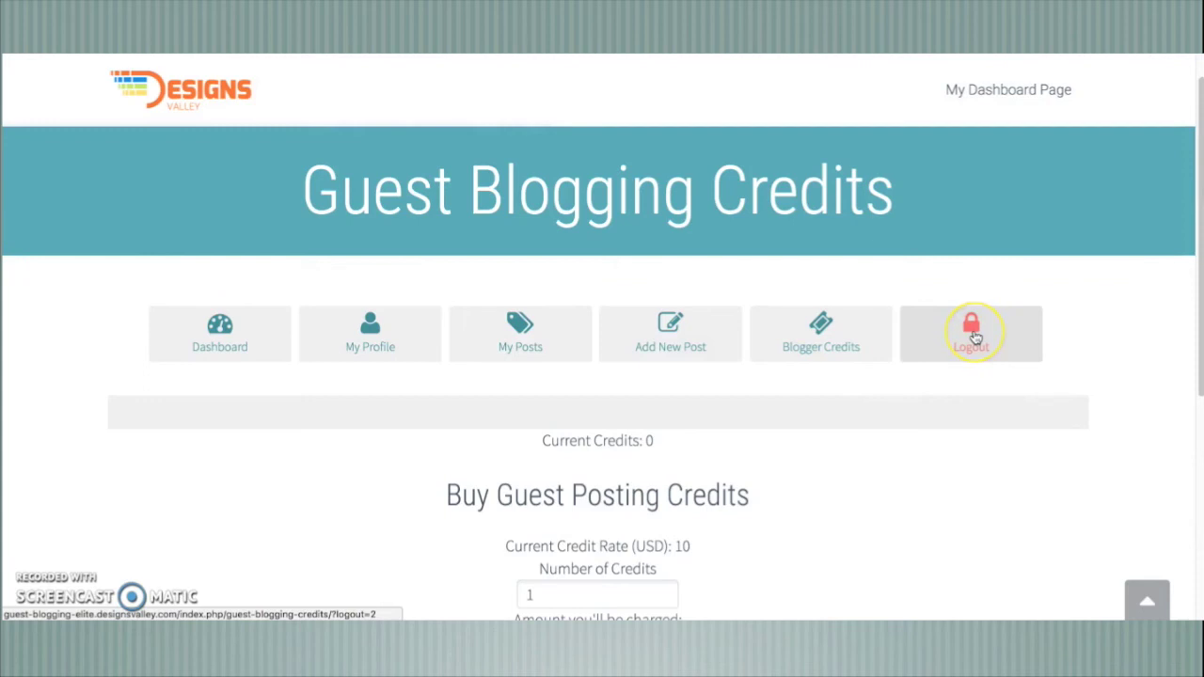
- Log out of the front-end dashboard and bring the login form into view
{"action": "left_click", "coordinate": [1025, 350]}
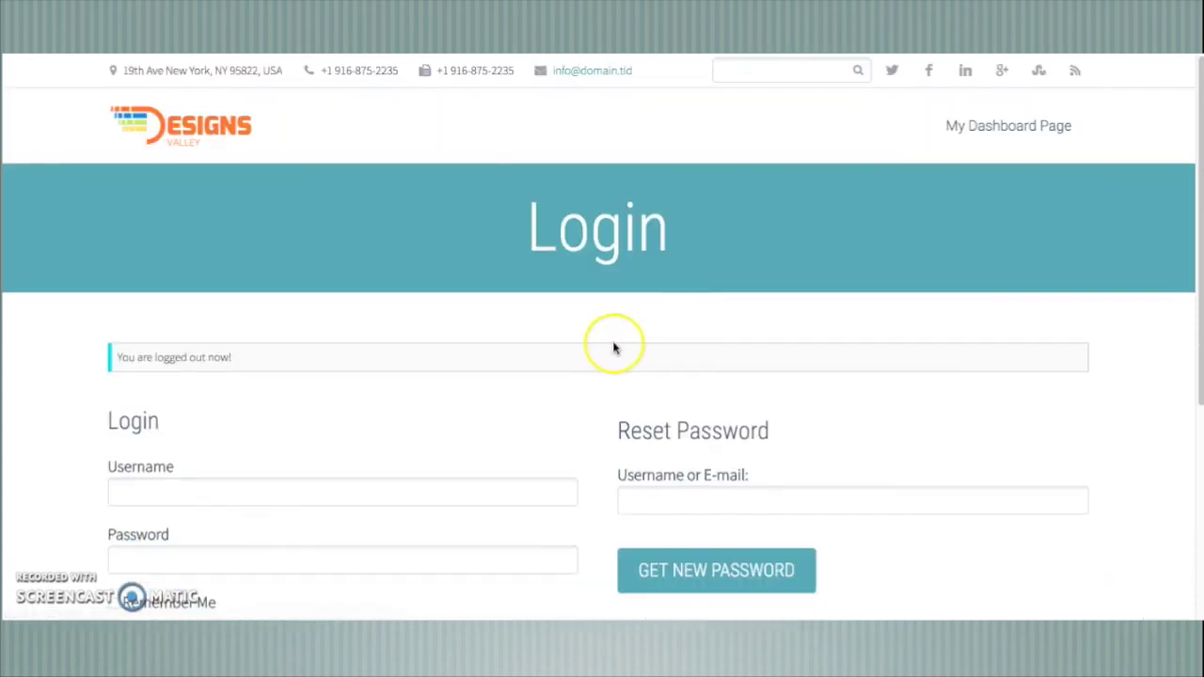
{"action": "scroll", "coordinate": [612, 344], "scroll_direction": "down", "scroll_amount": 1}
{"action": "scroll", "coordinate": [628, 347], "scroll_direction": "down", "scroll_amount": 1}
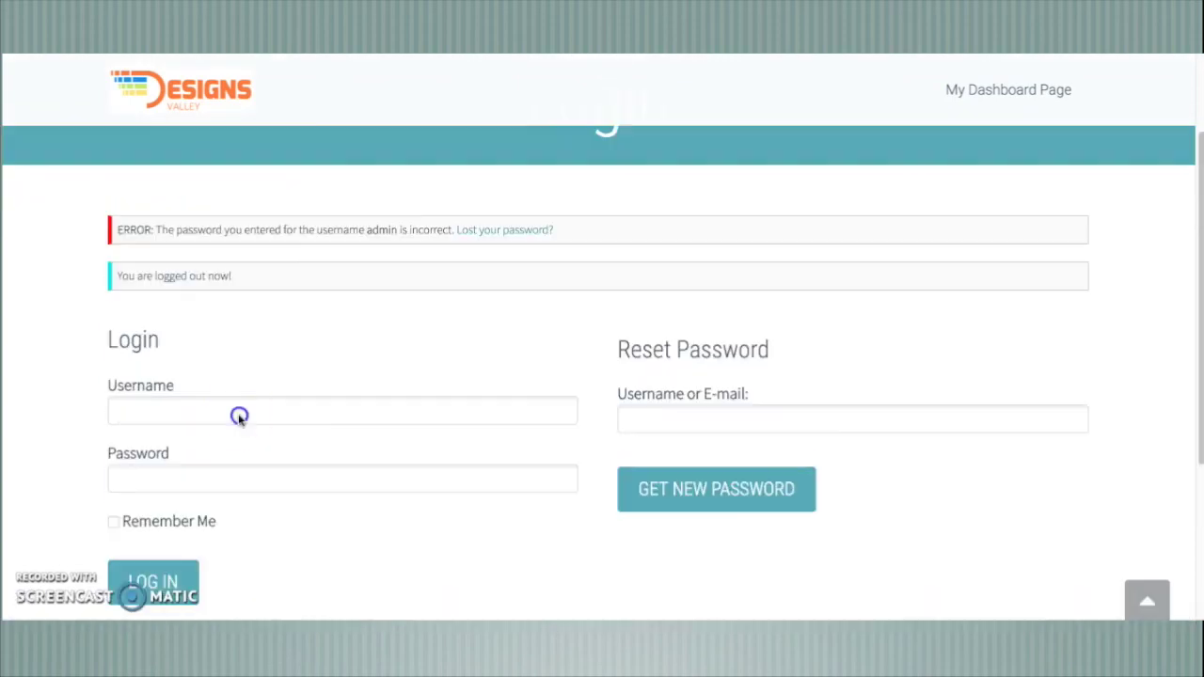
- Log in as admin with the account password, decline saving the password in the browser, and look over the profile page
{"action": "left_click", "coordinate": [237, 413]}
{"action": "left_click", "coordinate": [279, 412]}
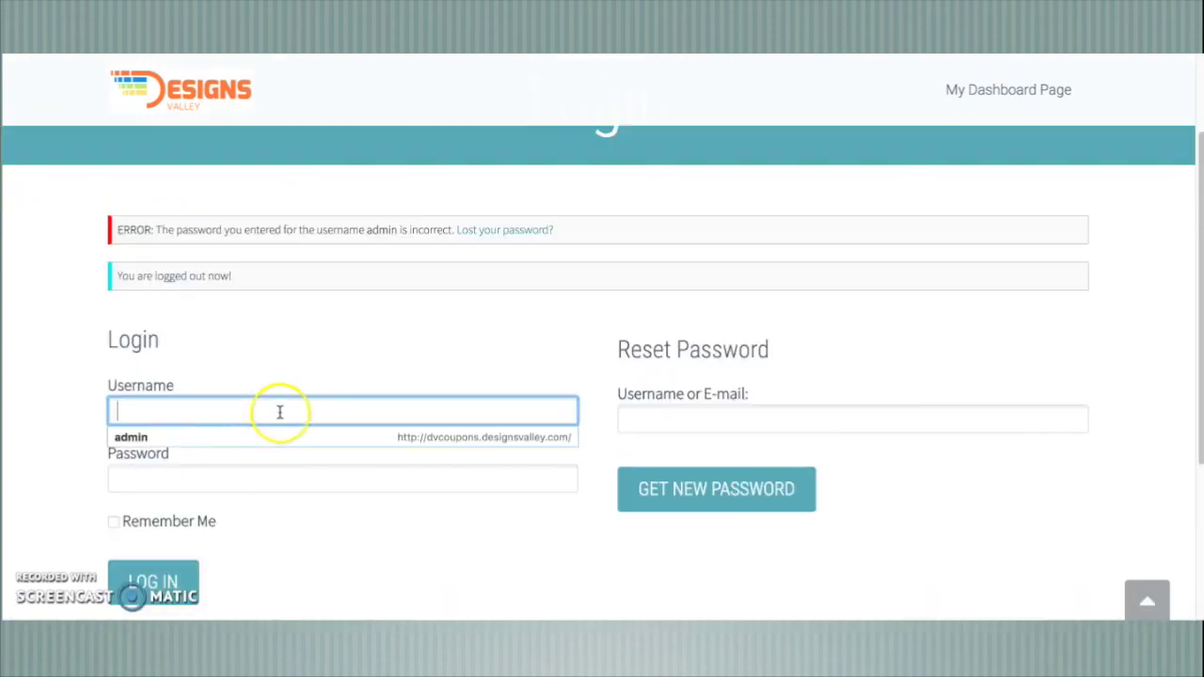
{"action": "left_click", "coordinate": [244, 434]}
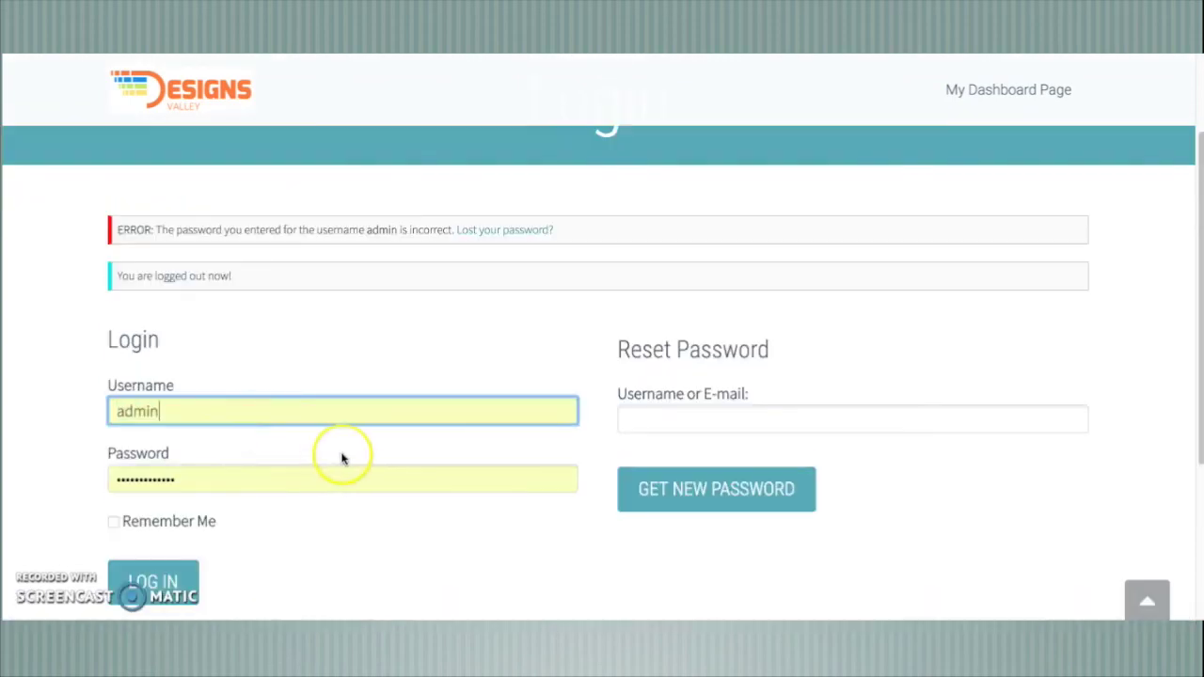
{"action": "double_click", "coordinate": [217, 481]}
{"action": "key", "text": "ctrl+v"}
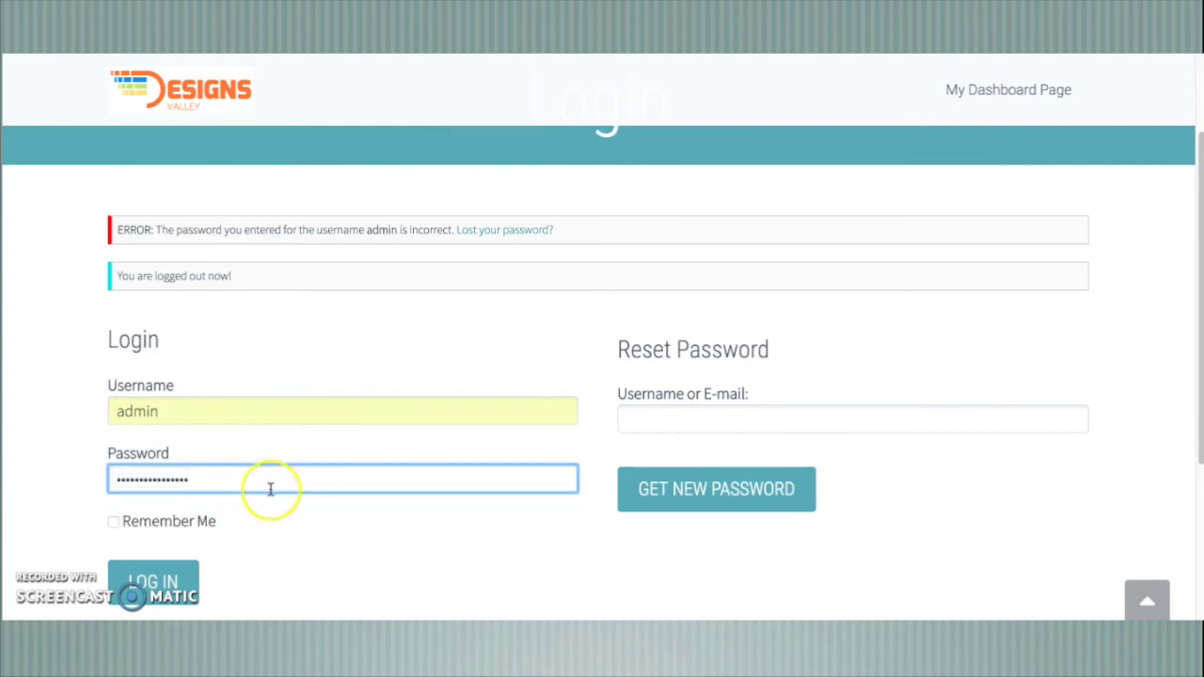
{"action": "scroll", "coordinate": [270, 491], "scroll_direction": "down", "scroll_amount": 1}
{"action": "left_click", "coordinate": [158, 562]}
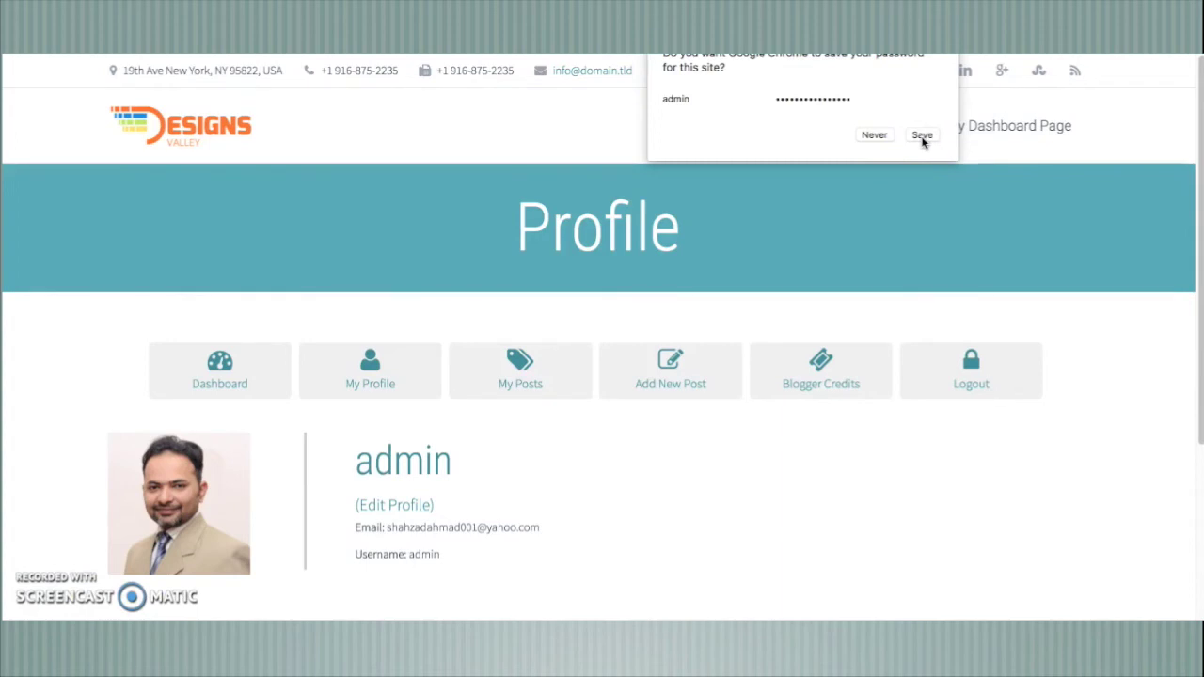
{"action": "left_click", "coordinate": [875, 136]}
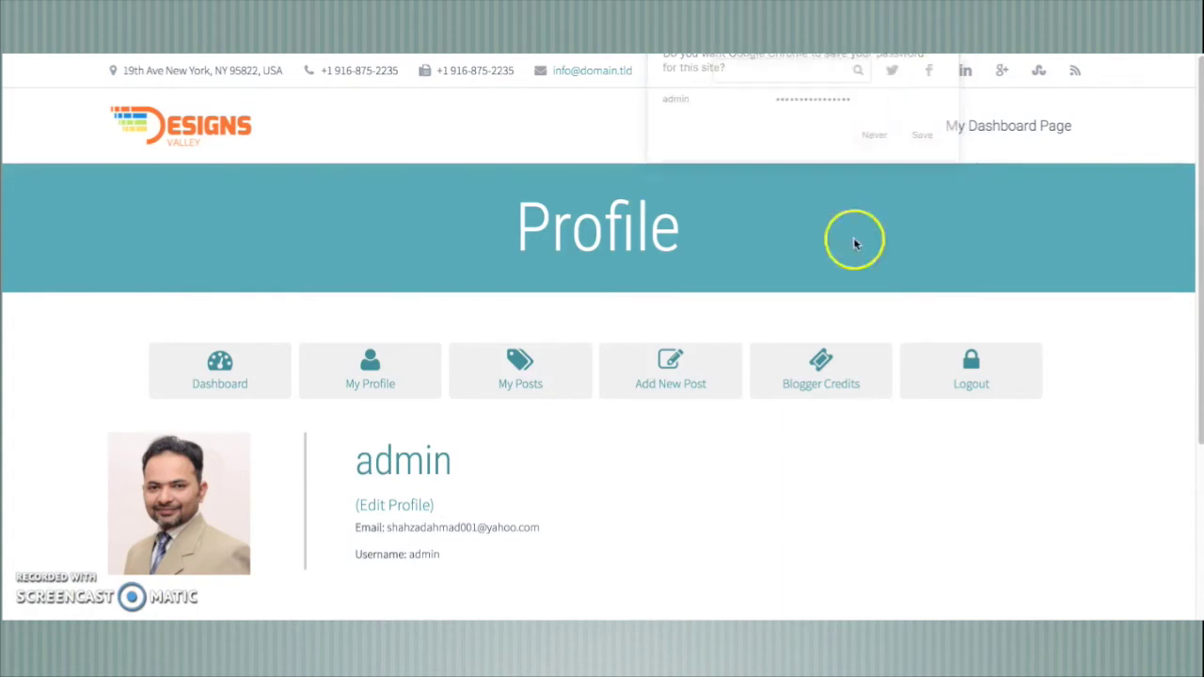
{"action": "scroll", "coordinate": [798, 296], "scroll_direction": "down", "scroll_amount": 3}
{"action": "scroll", "coordinate": [799, 291], "scroll_direction": "up", "scroll_amount": 4}
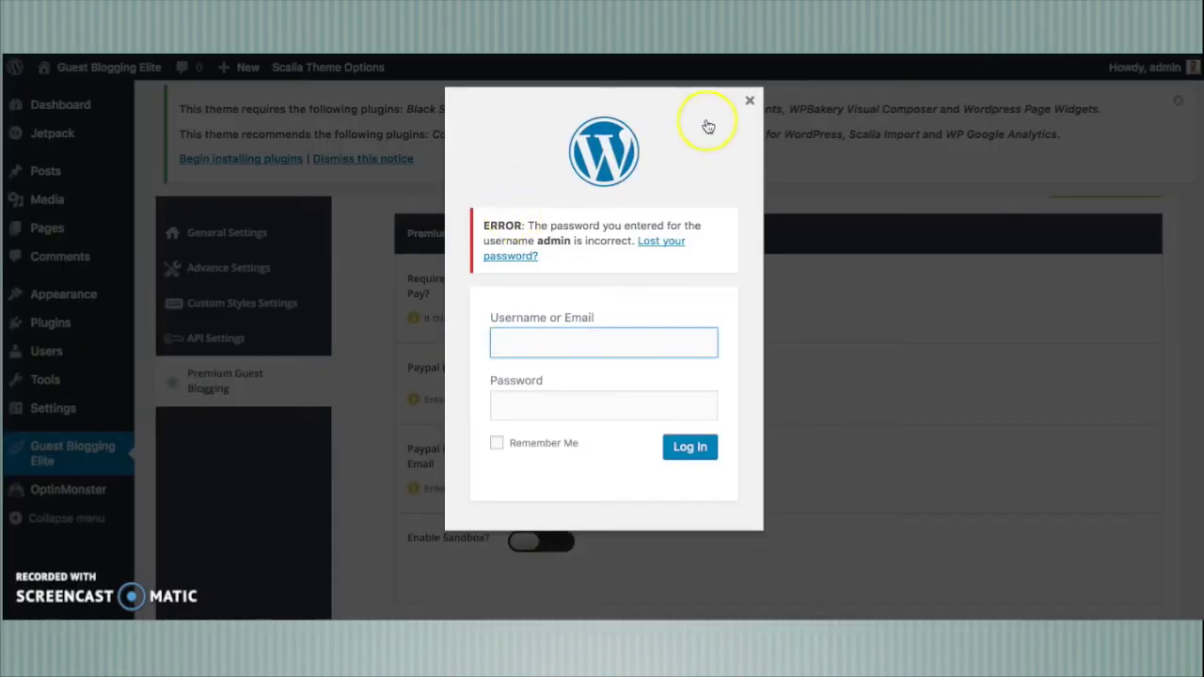
- Switch to the WordPress admin and reload the Premium Guest Blogging settings page to clear its expired login prompt
{"action": "key", "text": "super+r"}
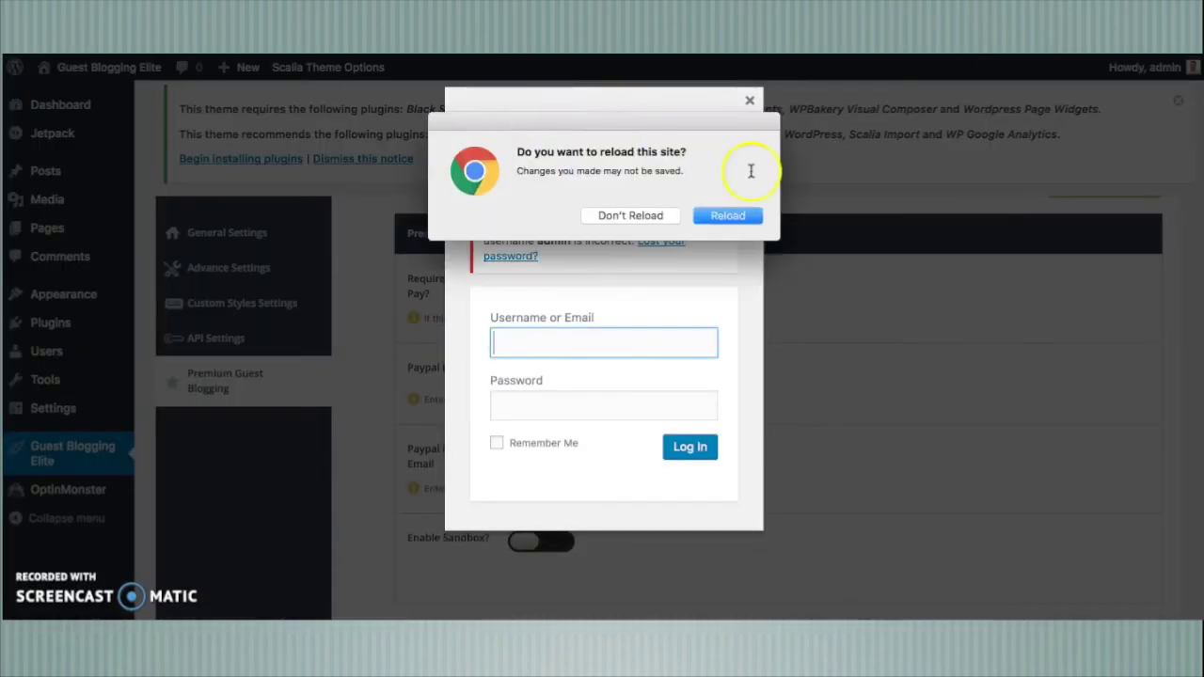
{"action": "left_click", "coordinate": [727, 217]}
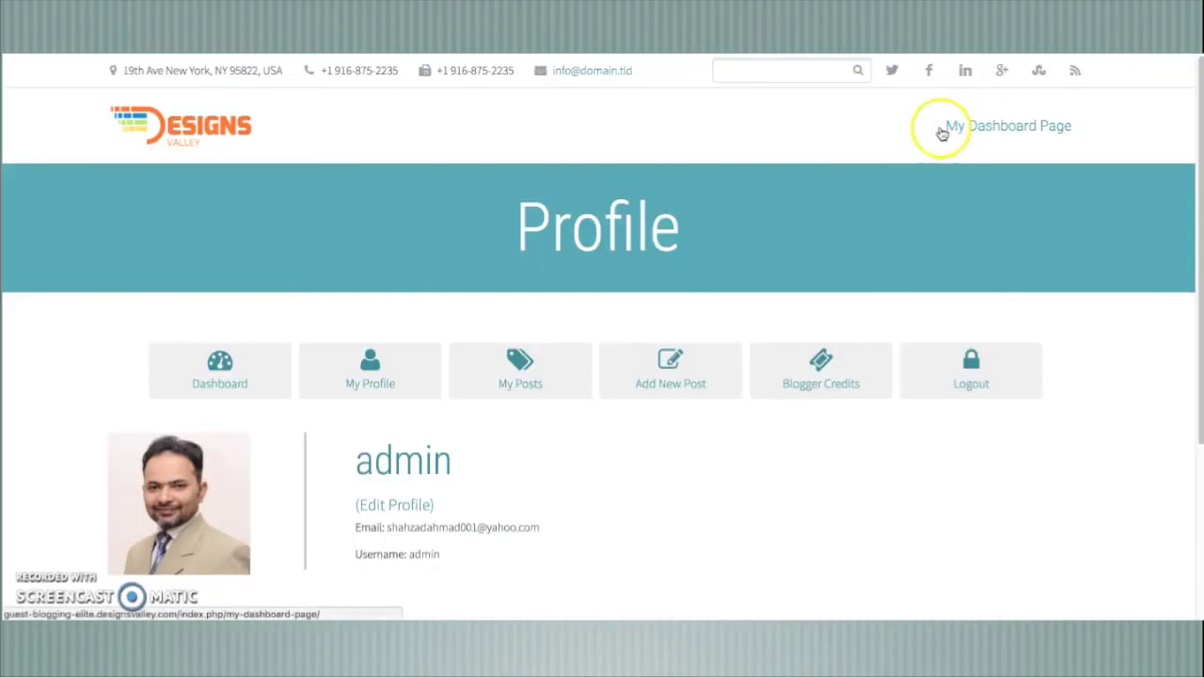
{"action": "left_click", "coordinate": [943, 129]}
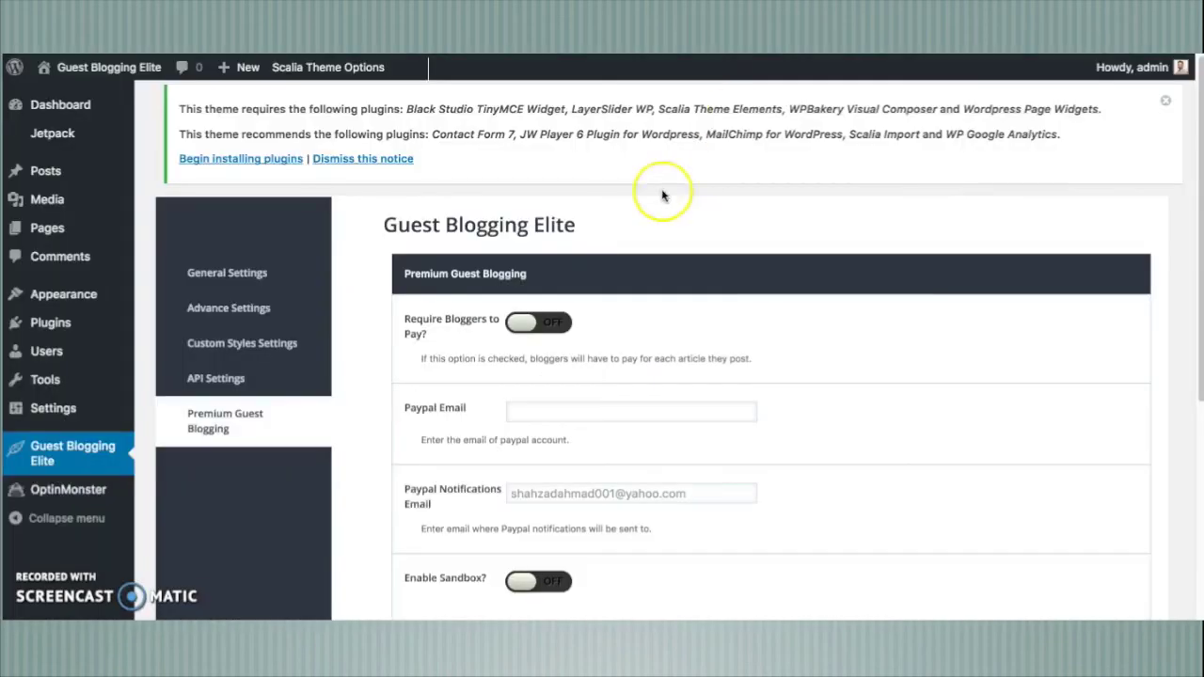
- Open the site's menu editor, add the Register and Login pages to Top Main Menu, and save the menu
{"action": "mouse_move", "coordinate": [73, 295]}
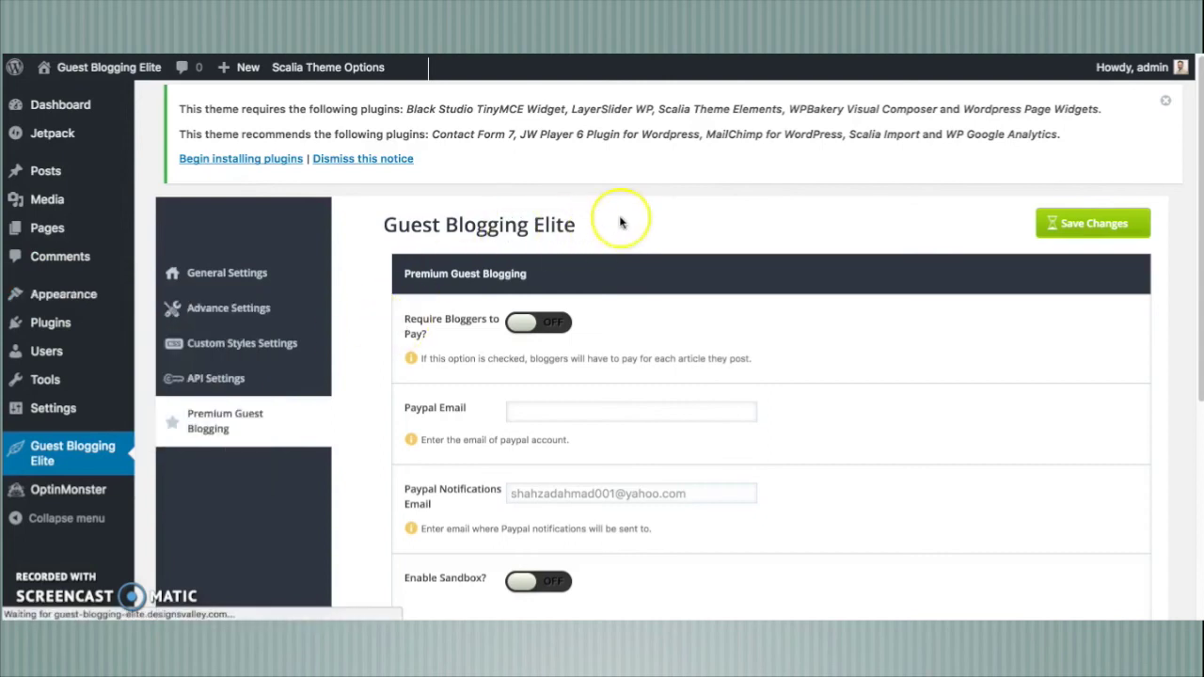
{"action": "scroll", "coordinate": [574, 249], "scroll_direction": "down", "scroll_amount": 2}
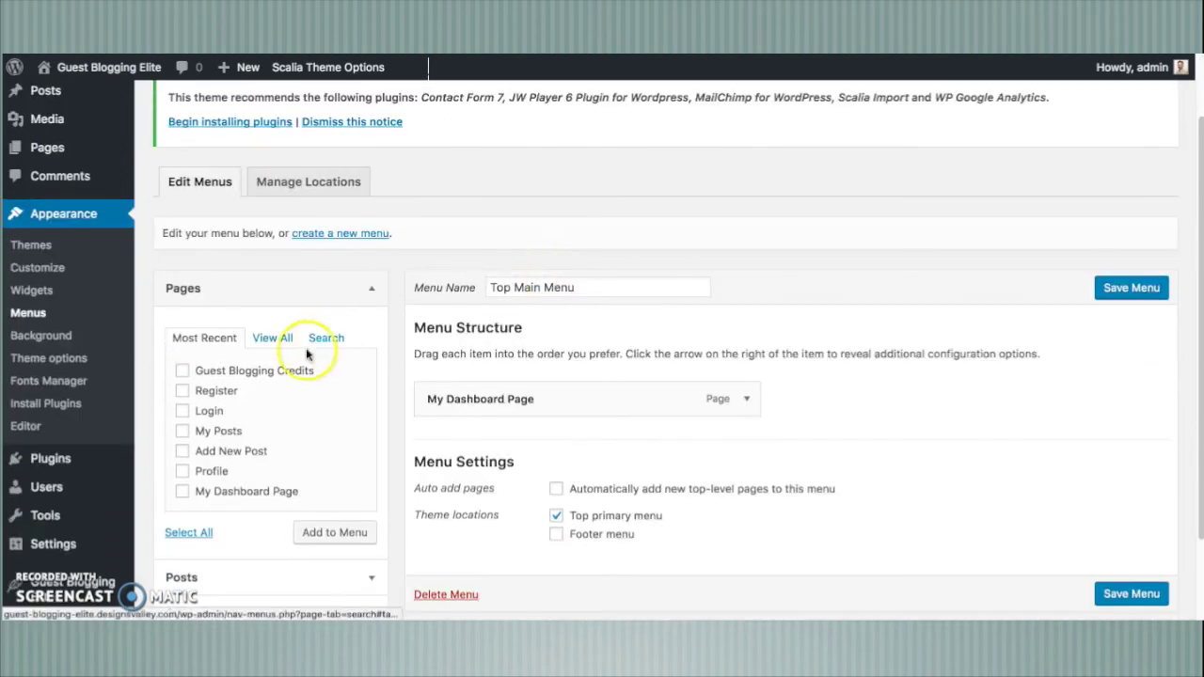
{"action": "left_click", "coordinate": [182, 391]}
{"action": "left_click", "coordinate": [182, 411]}
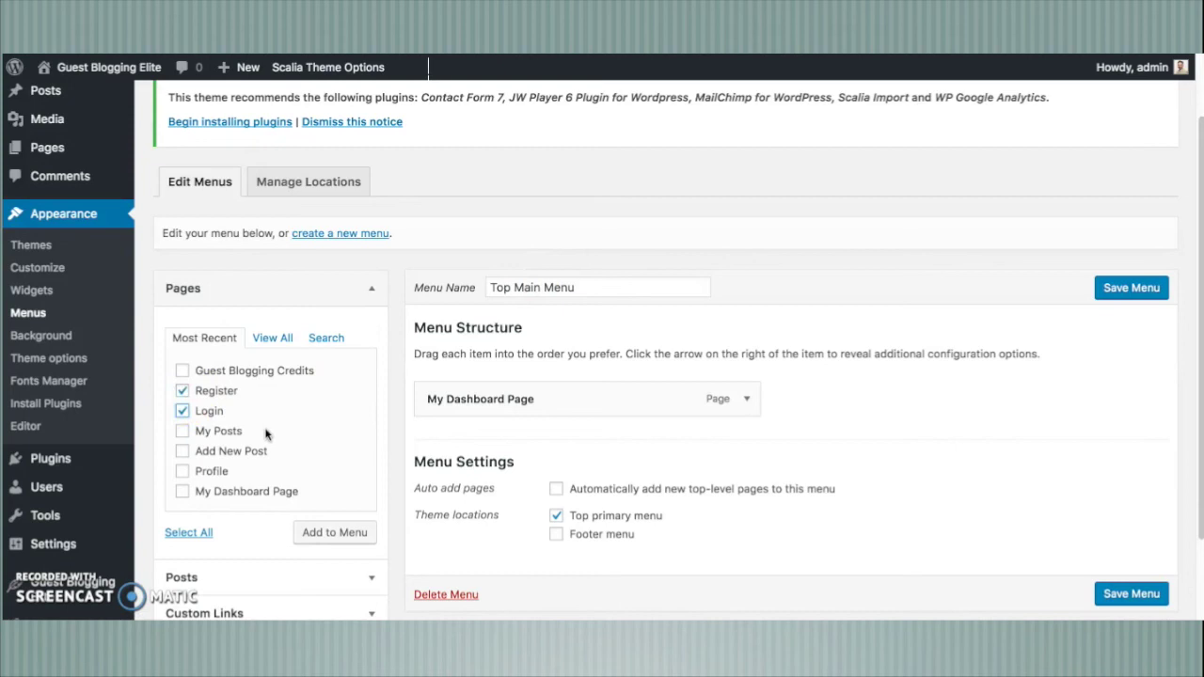
{"action": "left_click", "coordinate": [325, 535]}
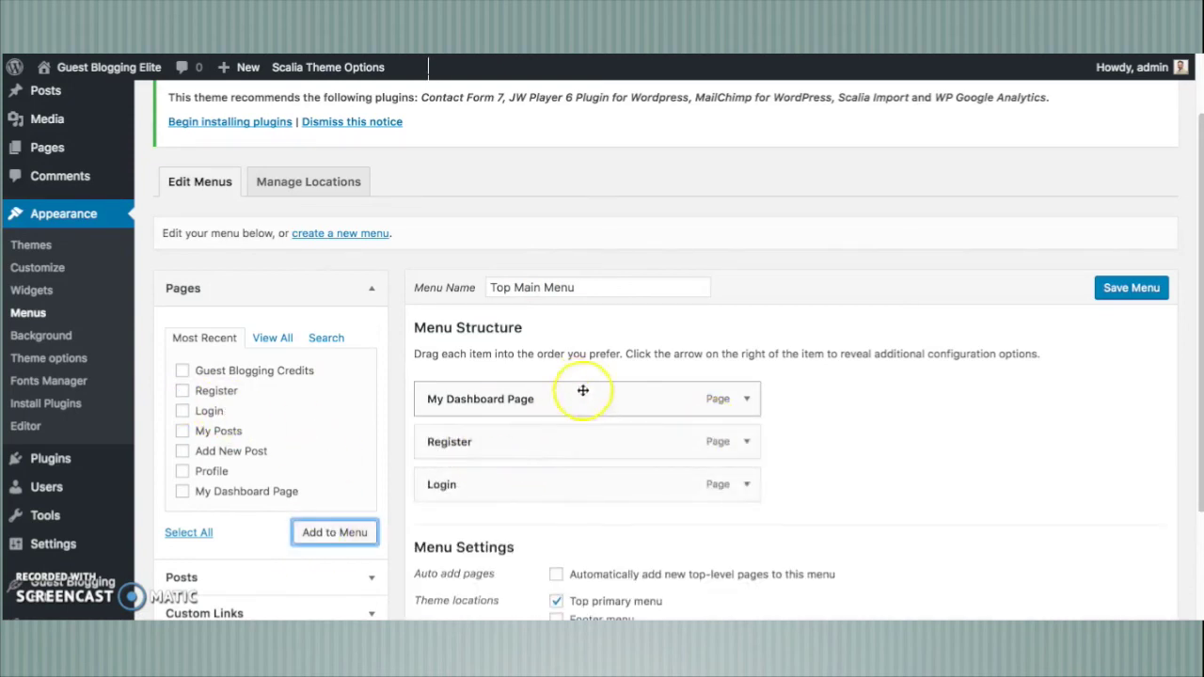
{"action": "left_click", "coordinate": [1132, 291]}
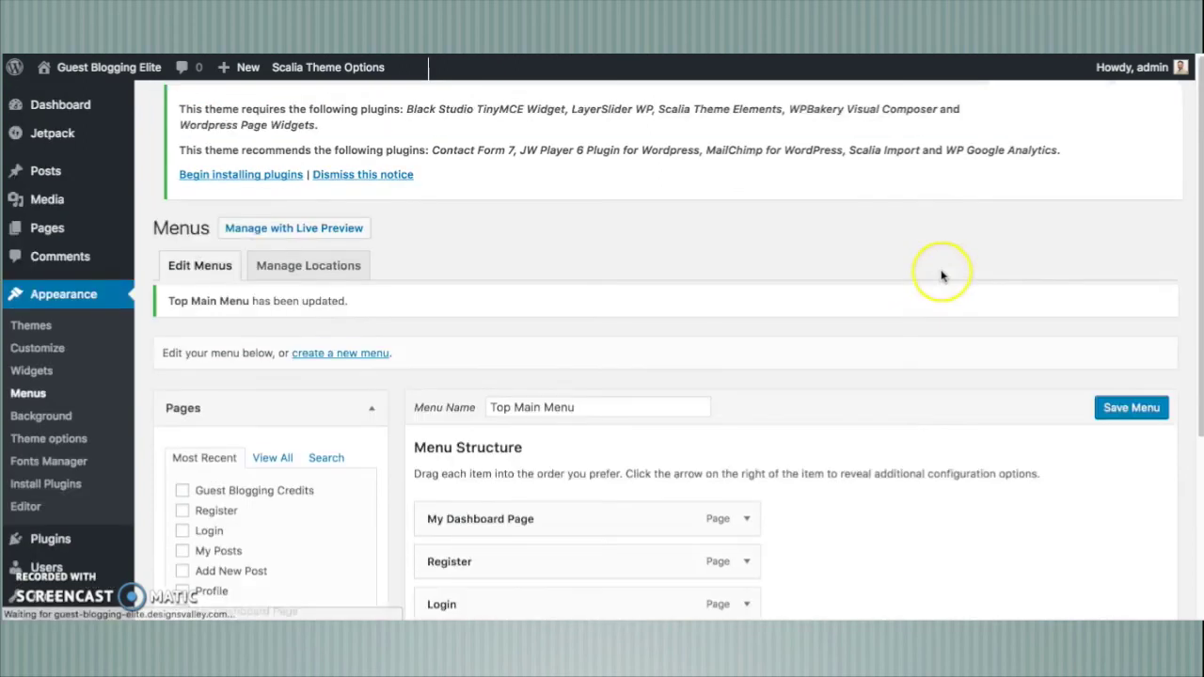
{"action": "scroll", "coordinate": [854, 140], "scroll_direction": "down", "scroll_amount": 1}
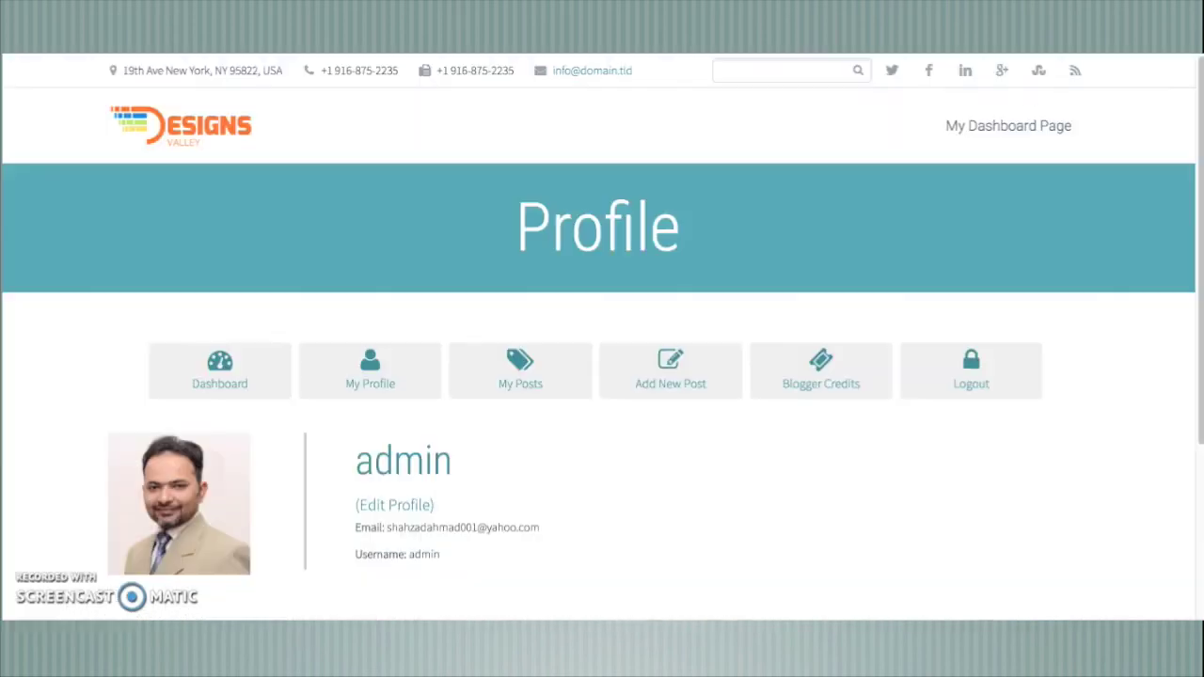
- Log out of the front-end profile and try opening My Dashboard Page while signed out
{"action": "left_click", "coordinate": [972, 374]}
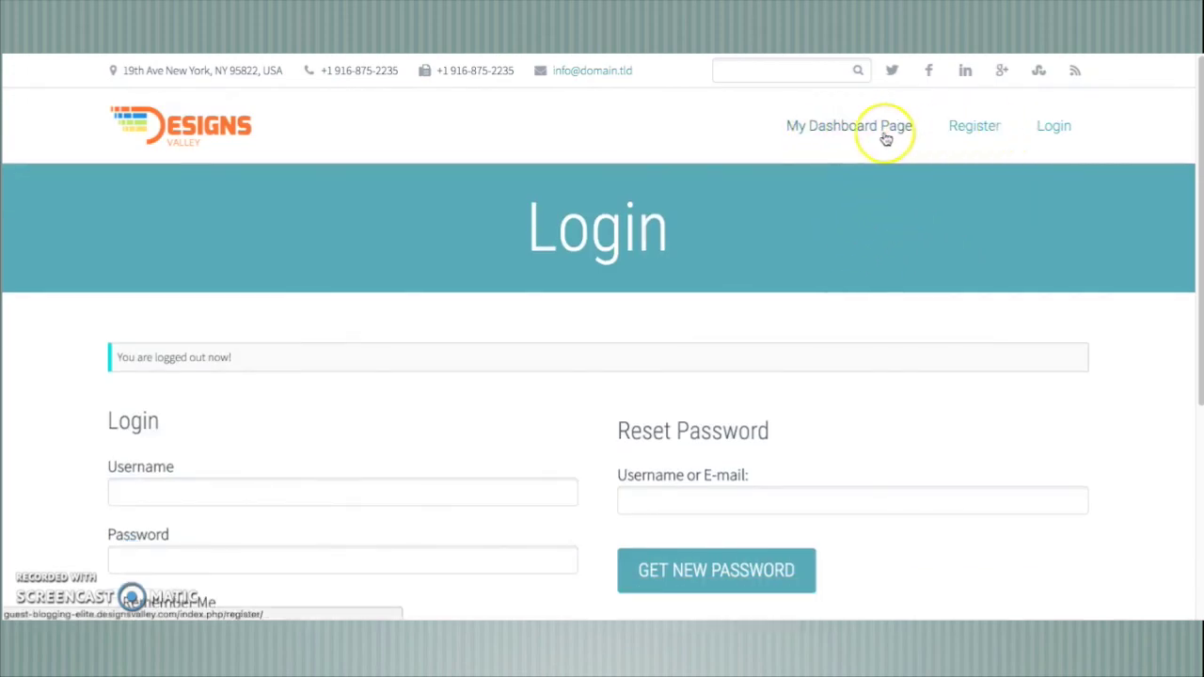
{"action": "left_click", "coordinate": [846, 129]}
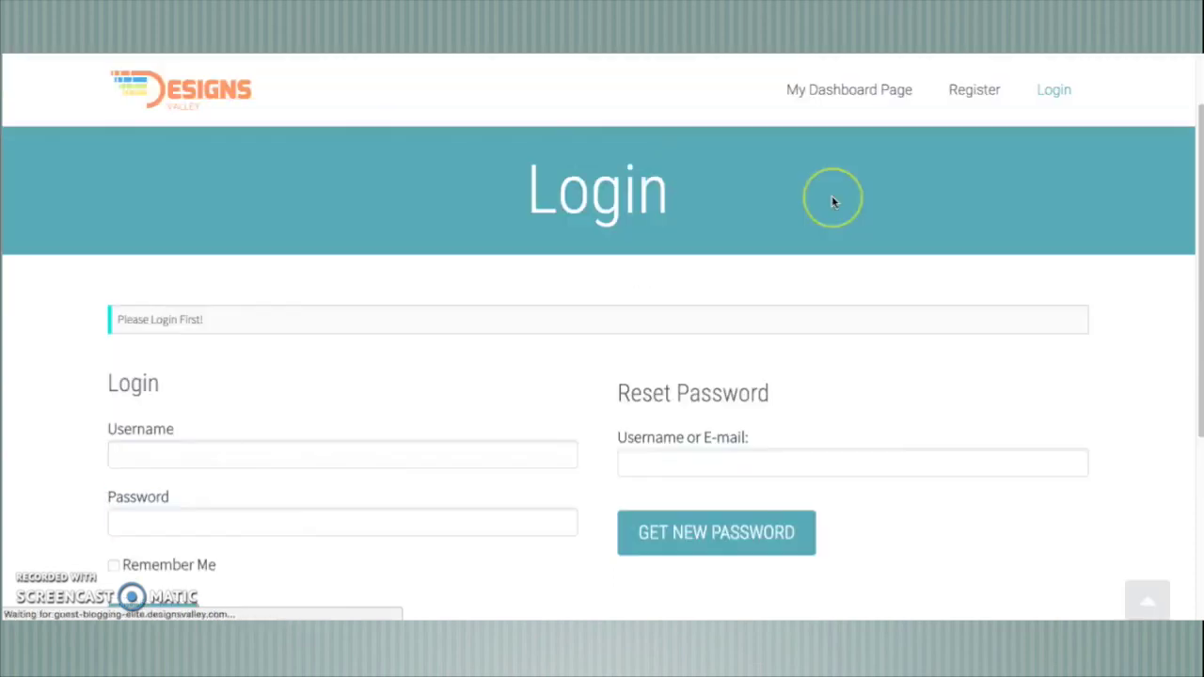
{"action": "scroll", "coordinate": [832, 201], "scroll_direction": "up", "scroll_amount": 1}
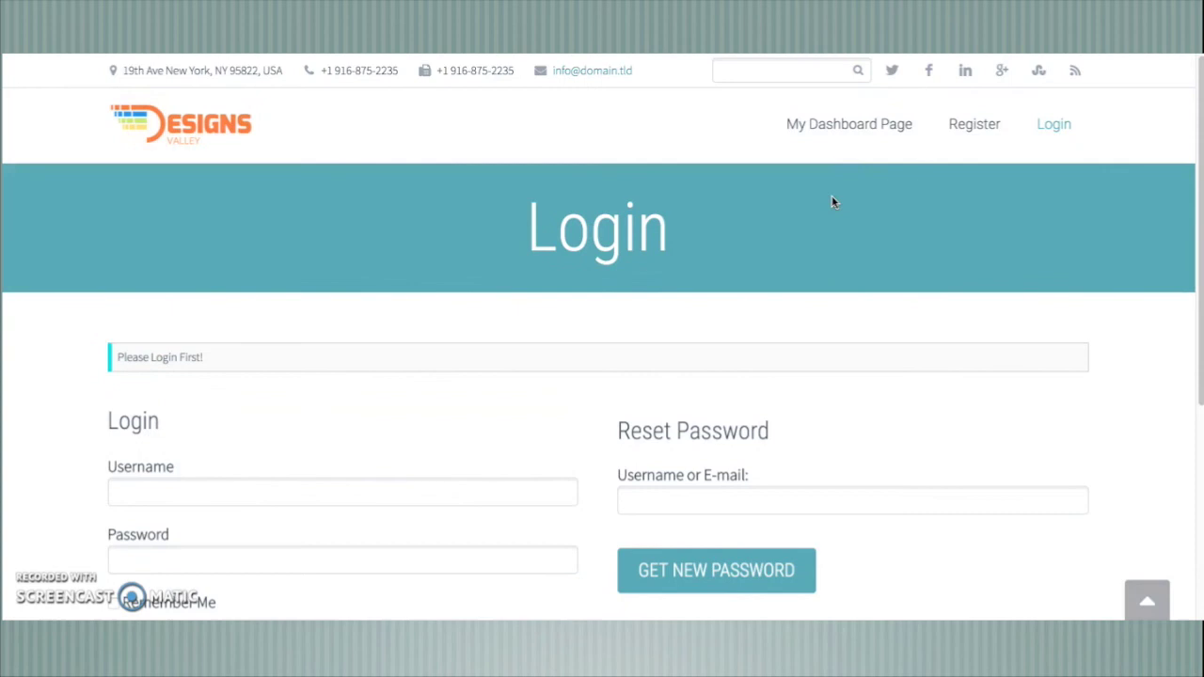
- Open the Register page and examine its account and personal information fields
{"action": "left_click", "coordinate": [974, 127]}
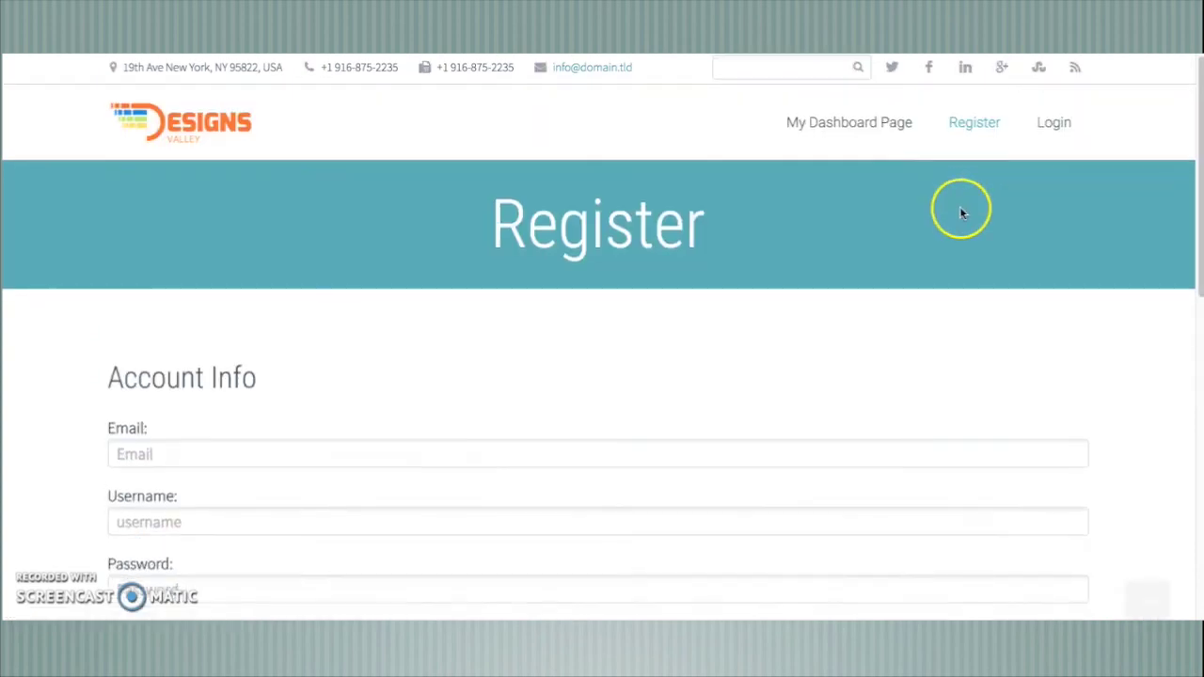
{"action": "scroll", "coordinate": [961, 213], "scroll_direction": "down", "scroll_amount": 4}
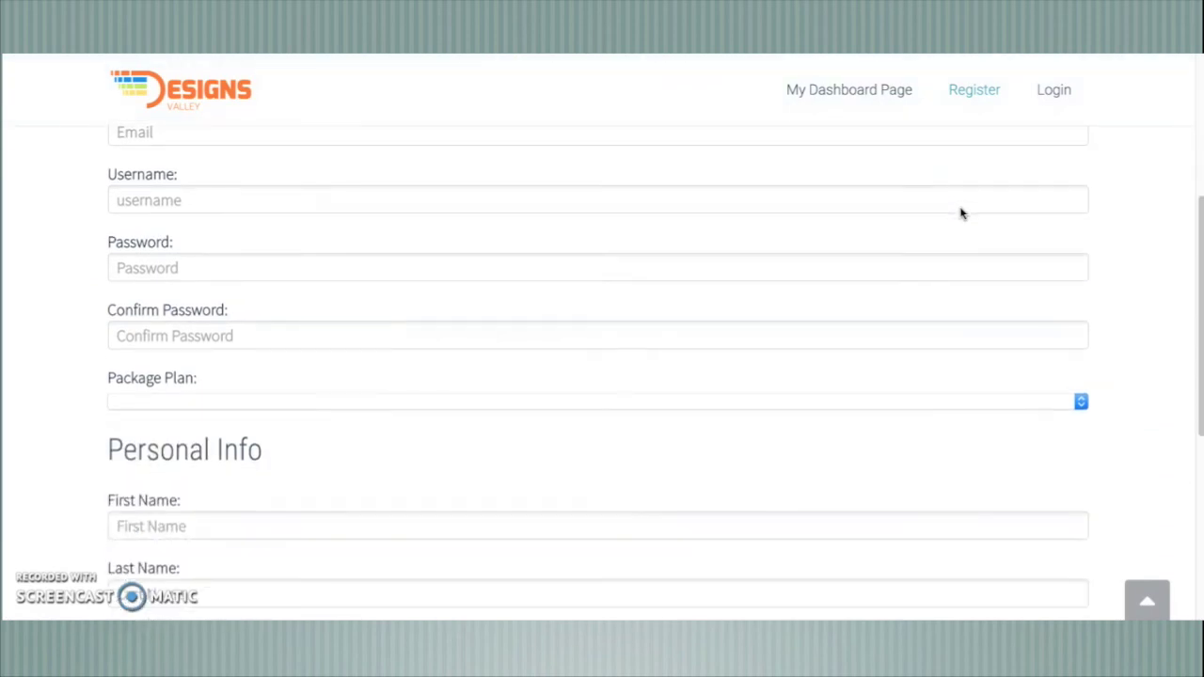
{"action": "scroll", "coordinate": [833, 322], "scroll_direction": "down", "scroll_amount": 3}
{"action": "scroll", "coordinate": [833, 322], "scroll_direction": "down", "scroll_amount": 1}
{"action": "scroll", "coordinate": [834, 321], "scroll_direction": "up", "scroll_amount": 10}
- Open the Login page from the site menu and sign in as admin with the account password
{"action": "left_click", "coordinate": [1053, 128]}
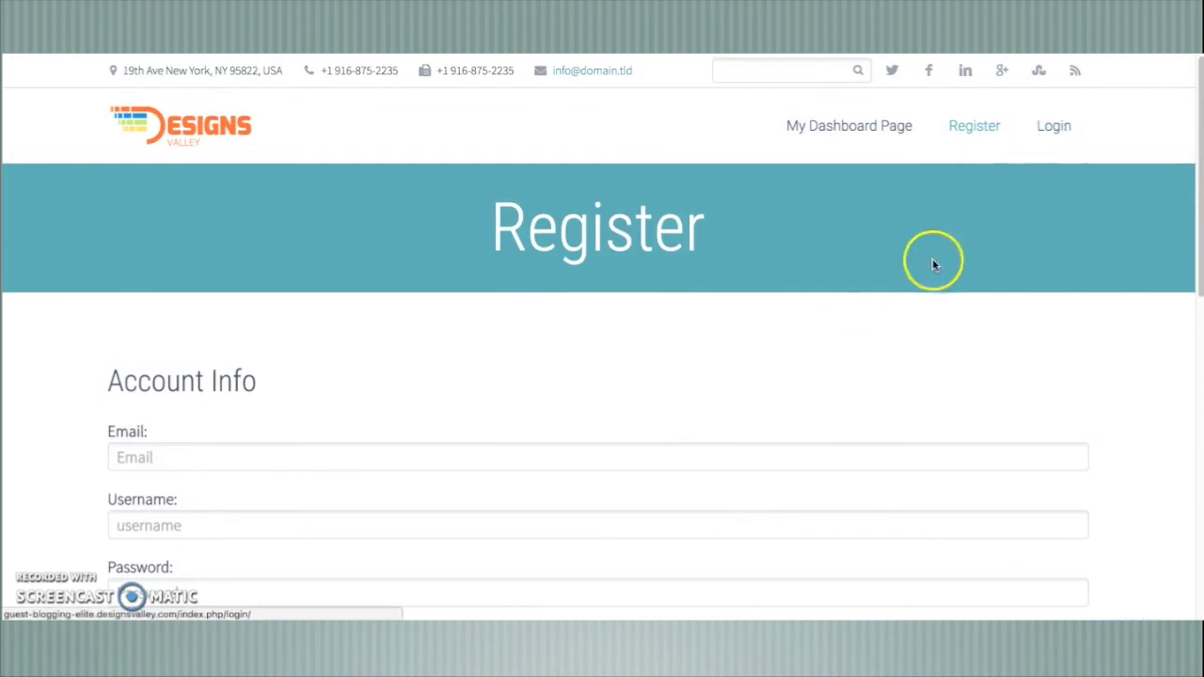
{"action": "scroll", "coordinate": [455, 414], "scroll_direction": "down", "scroll_amount": 1}
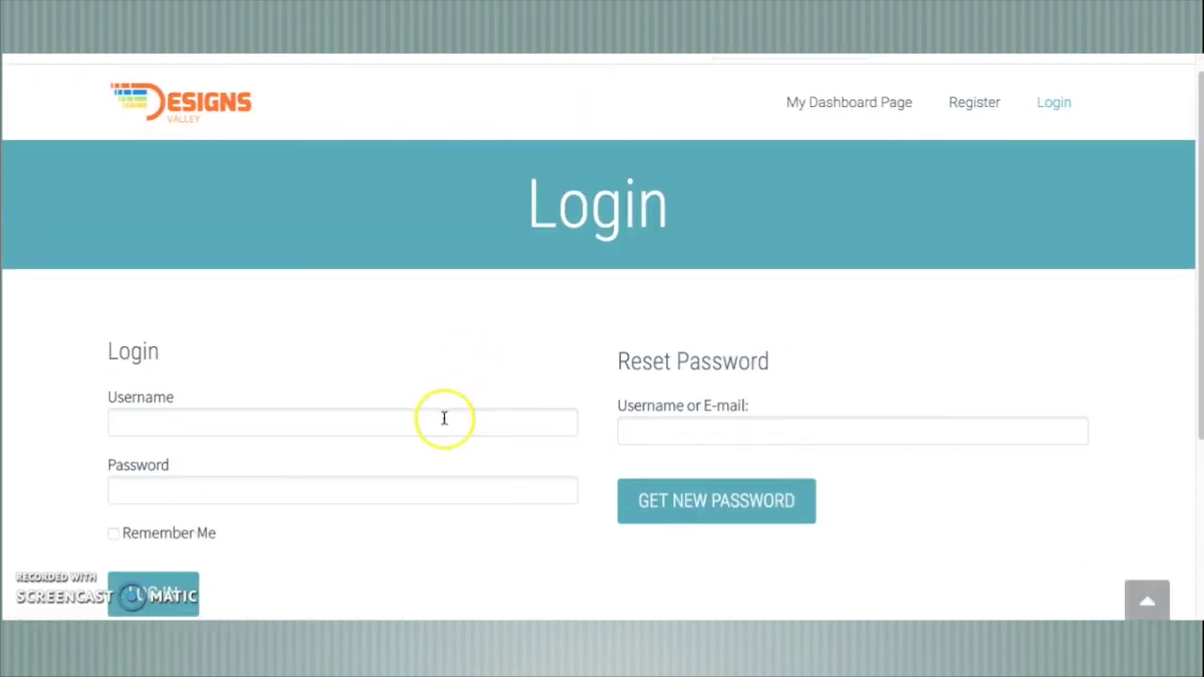
{"action": "left_click", "coordinate": [442, 417]}
{"action": "type", "text": "admi"}
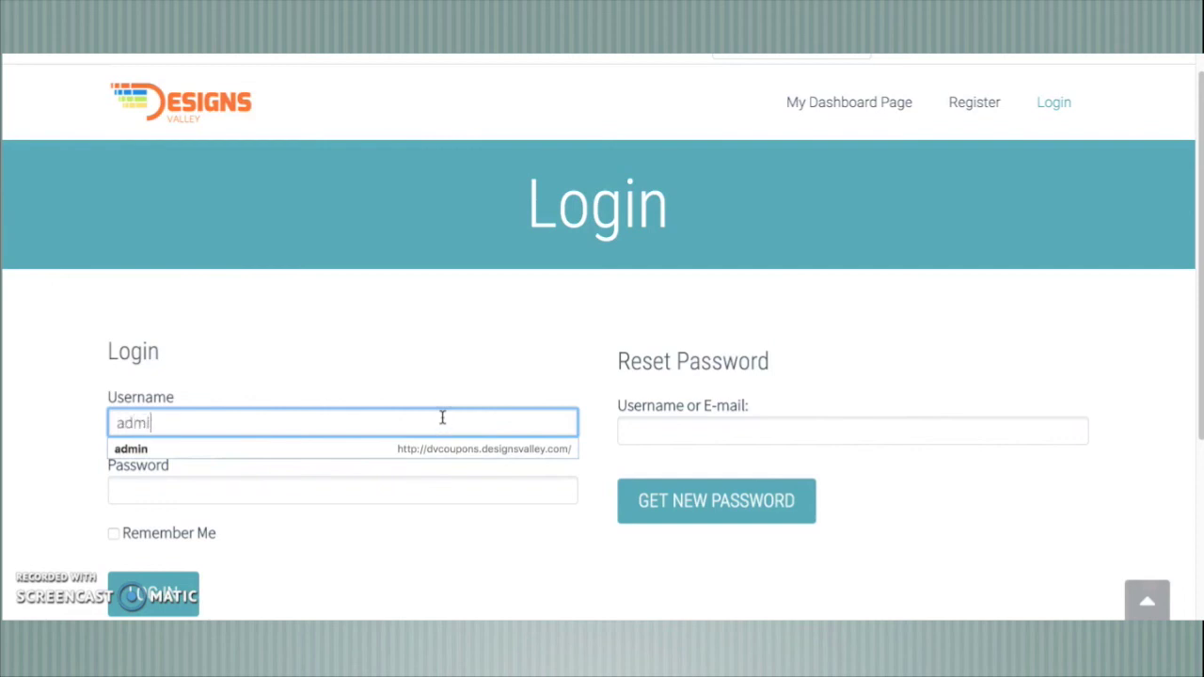
{"action": "type", "text": "n"}
{"action": "key", "text": "Tab"}
{"action": "key", "text": "ctrl+v"}
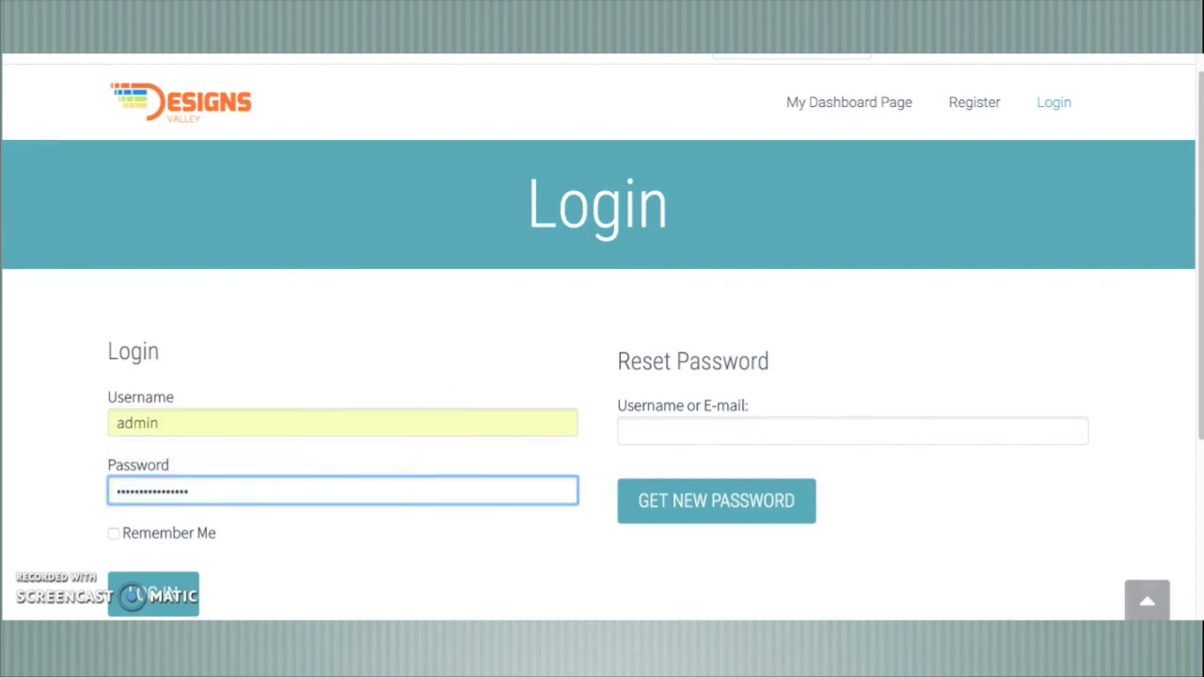
{"action": "key", "text": "Tab"}
{"action": "key", "text": "Tab"}
{"action": "key", "text": "Return"}
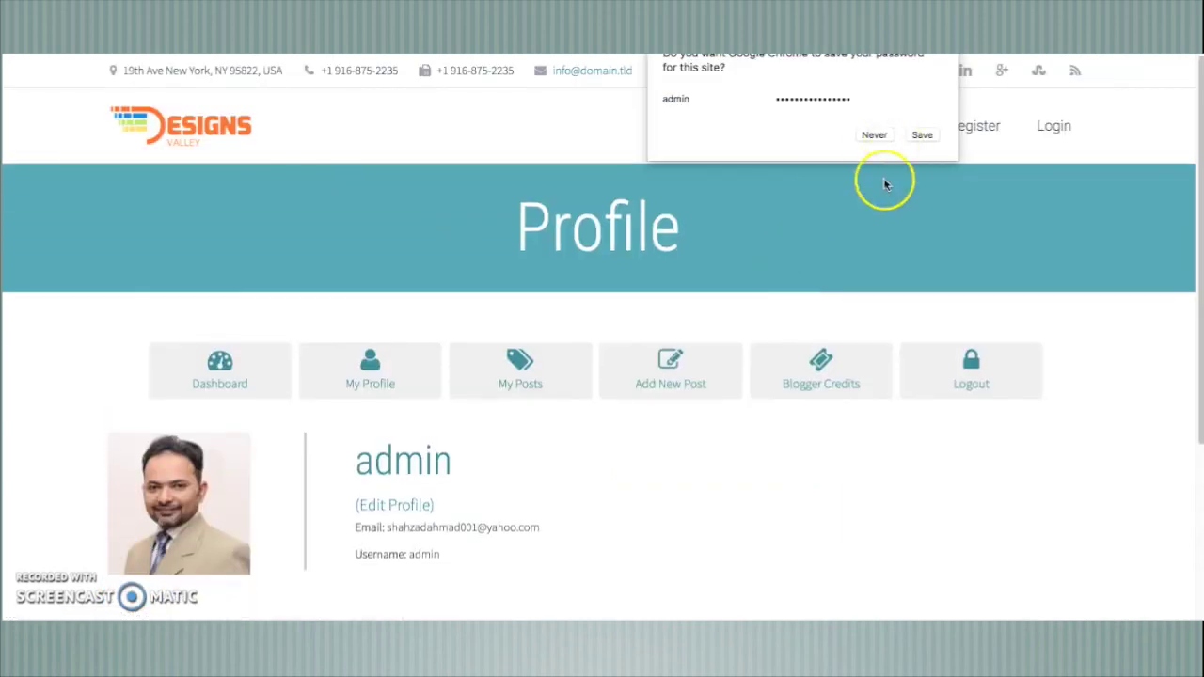
{"action": "left_click", "coordinate": [895, 247]}
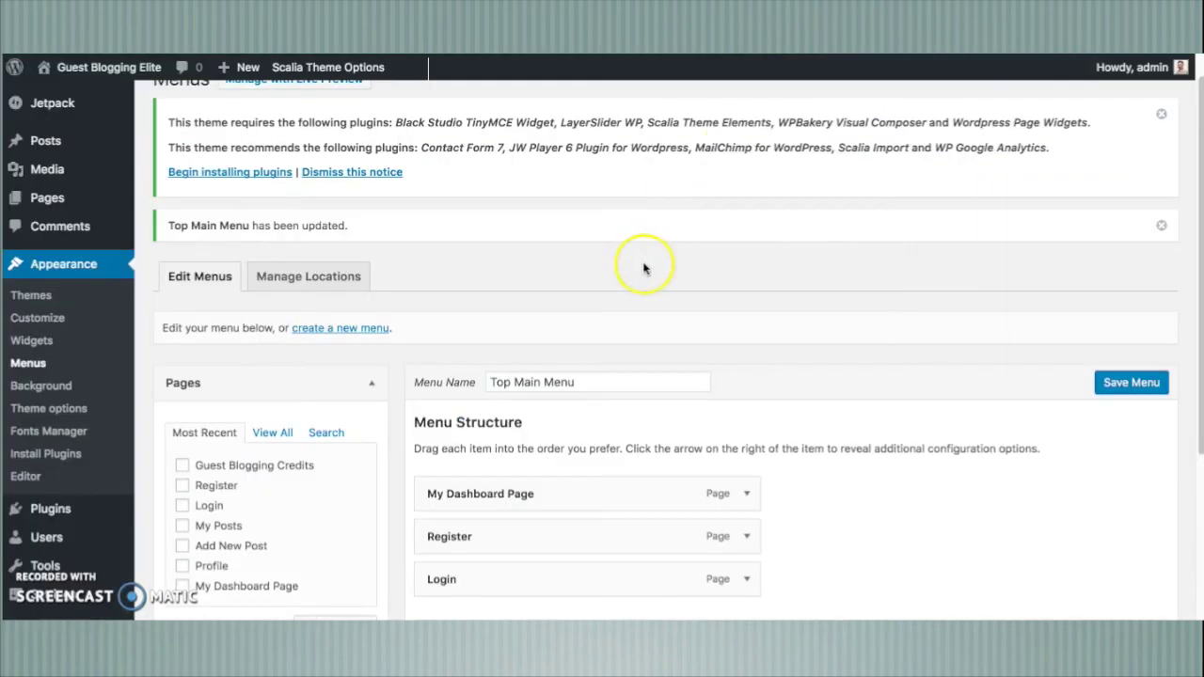
- Create a new page and title it "Anonymouse Posting"
{"action": "scroll", "coordinate": [572, 288], "scroll_direction": "down", "scroll_amount": 1}
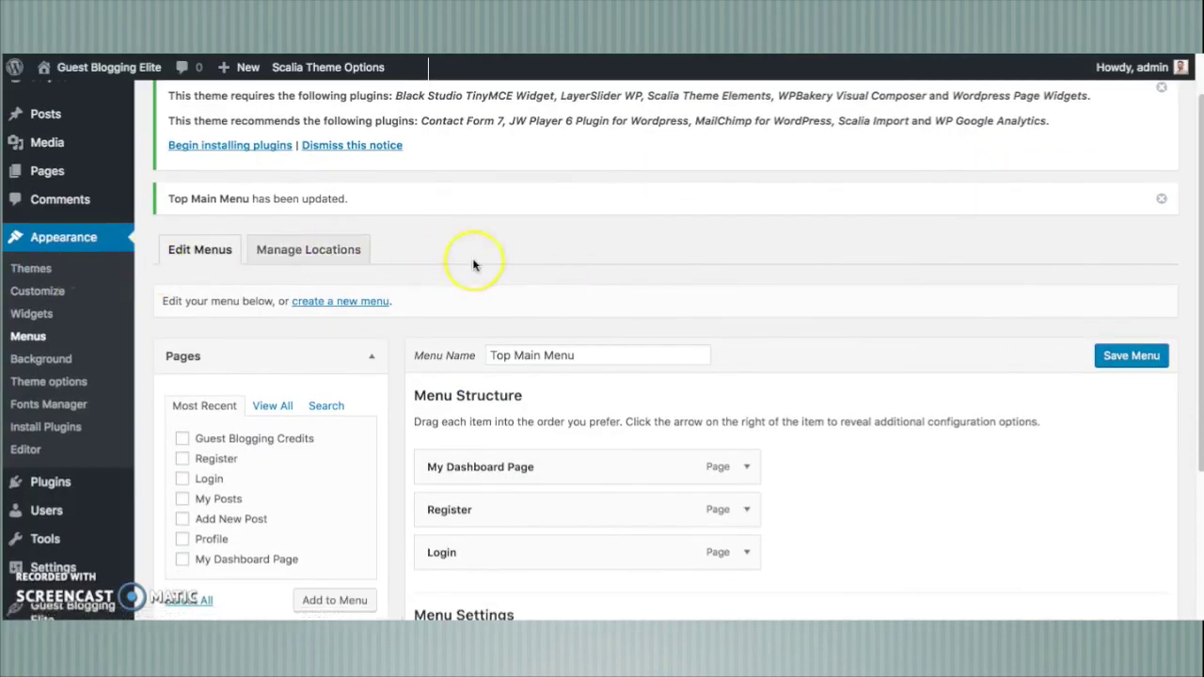
{"action": "scroll", "coordinate": [481, 262], "scroll_direction": "up", "scroll_amount": 2}
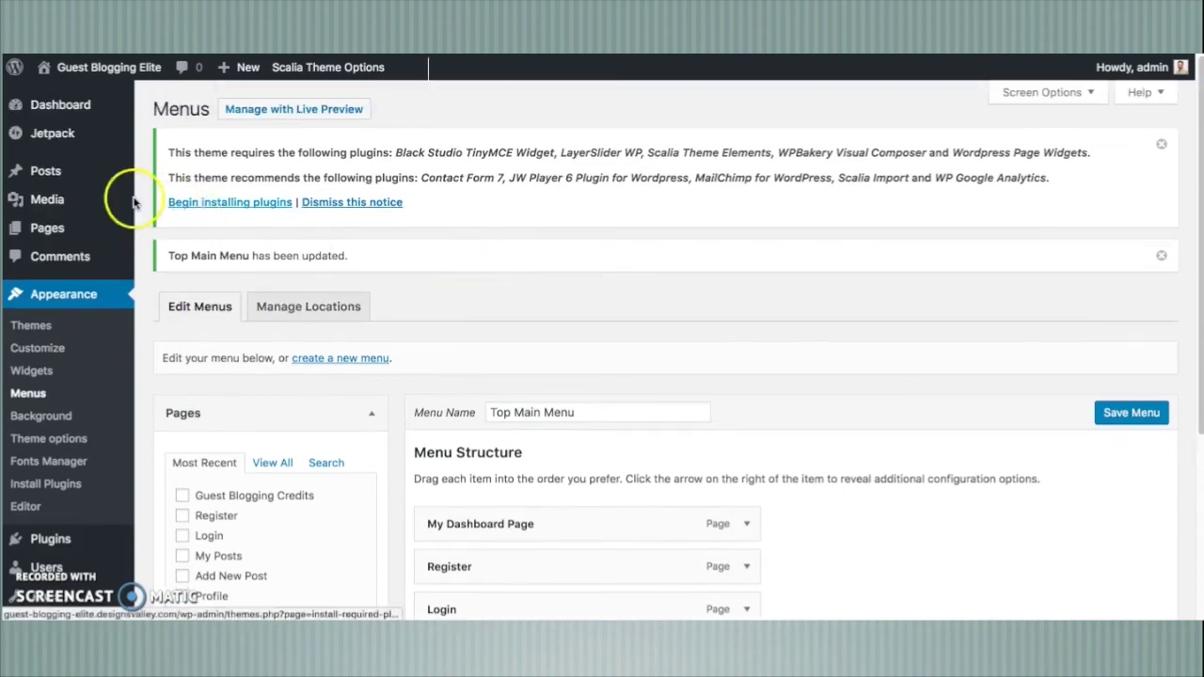
{"action": "mouse_move", "coordinate": [73, 204]}
{"action": "mouse_move", "coordinate": [72, 228]}
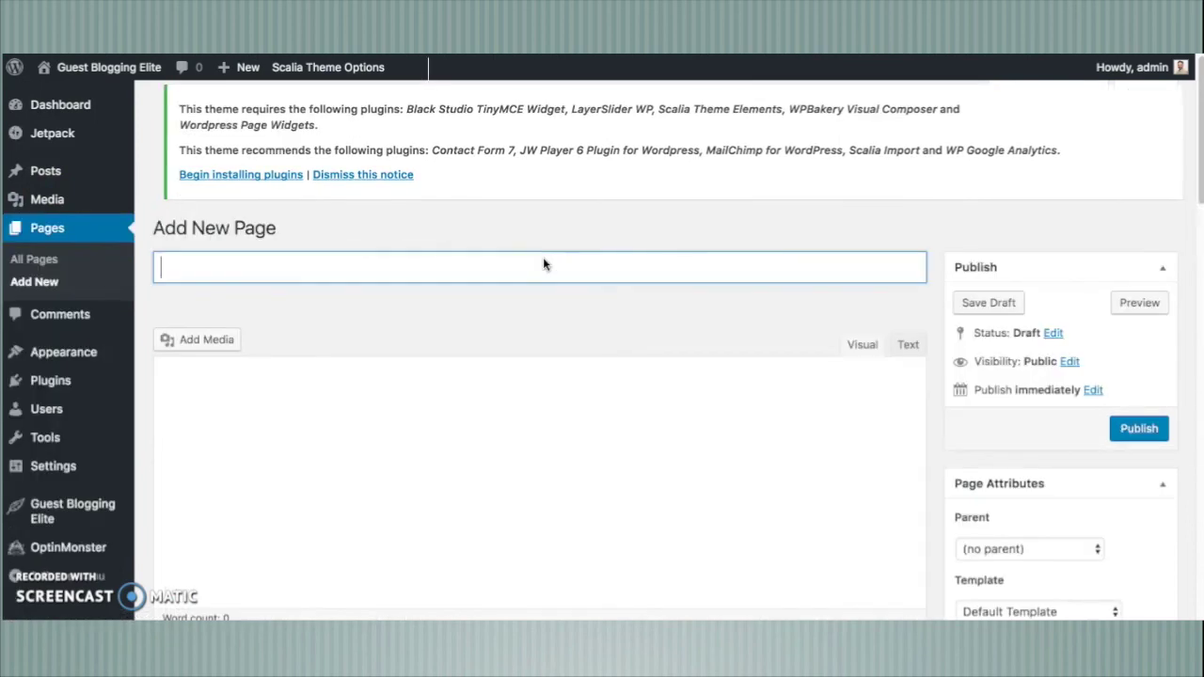
{"action": "left_click", "coordinate": [437, 266]}
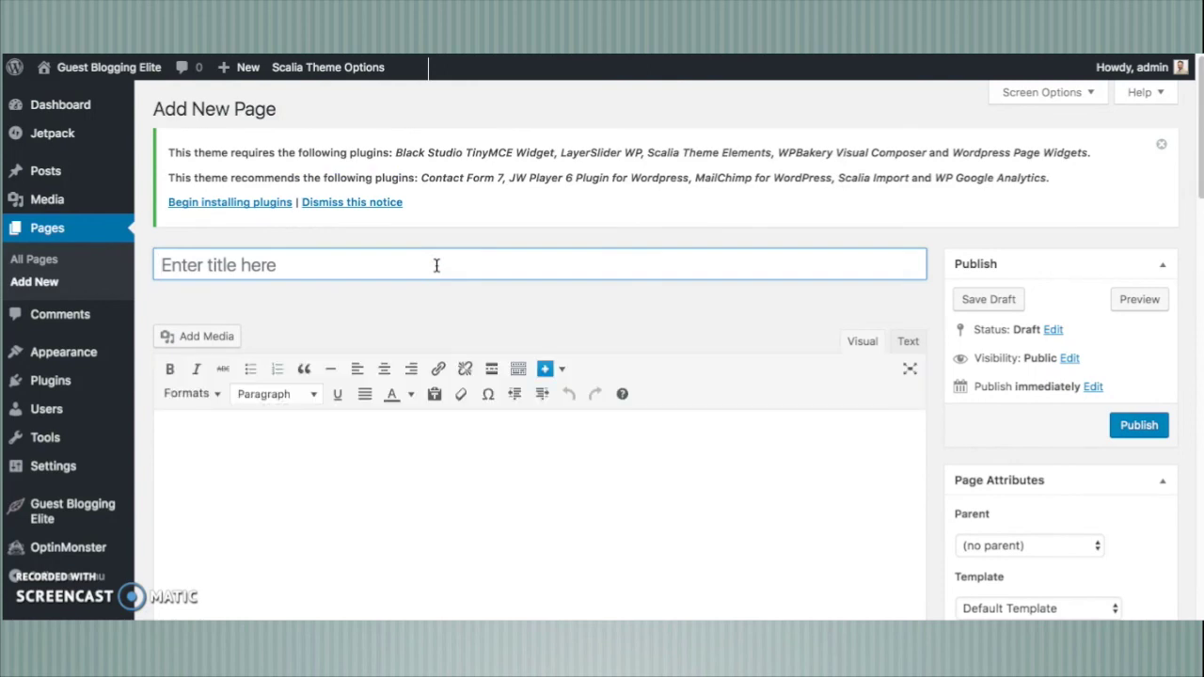
{"action": "key", "text": "shift"}
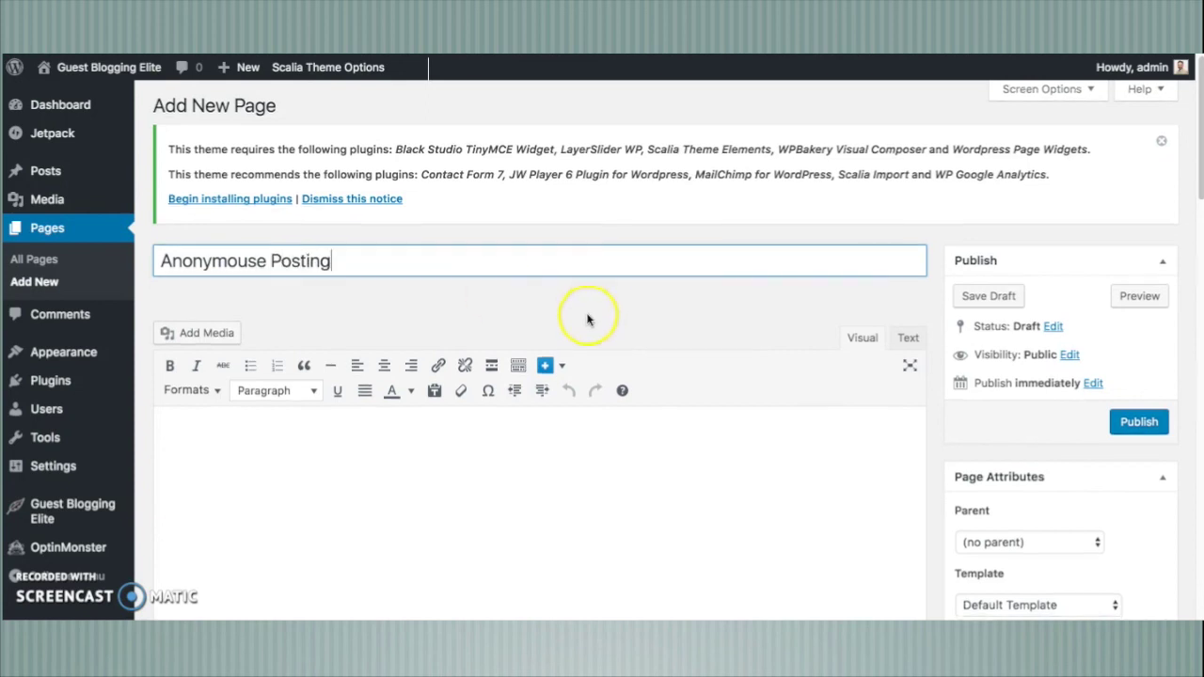
{"action": "left_click", "coordinate": [559, 335]}
- Insert the Blogging shortcode for the Anonymous Post Form into the page body and publish the page
{"action": "scroll", "coordinate": [559, 336], "scroll_direction": "down", "scroll_amount": 2}
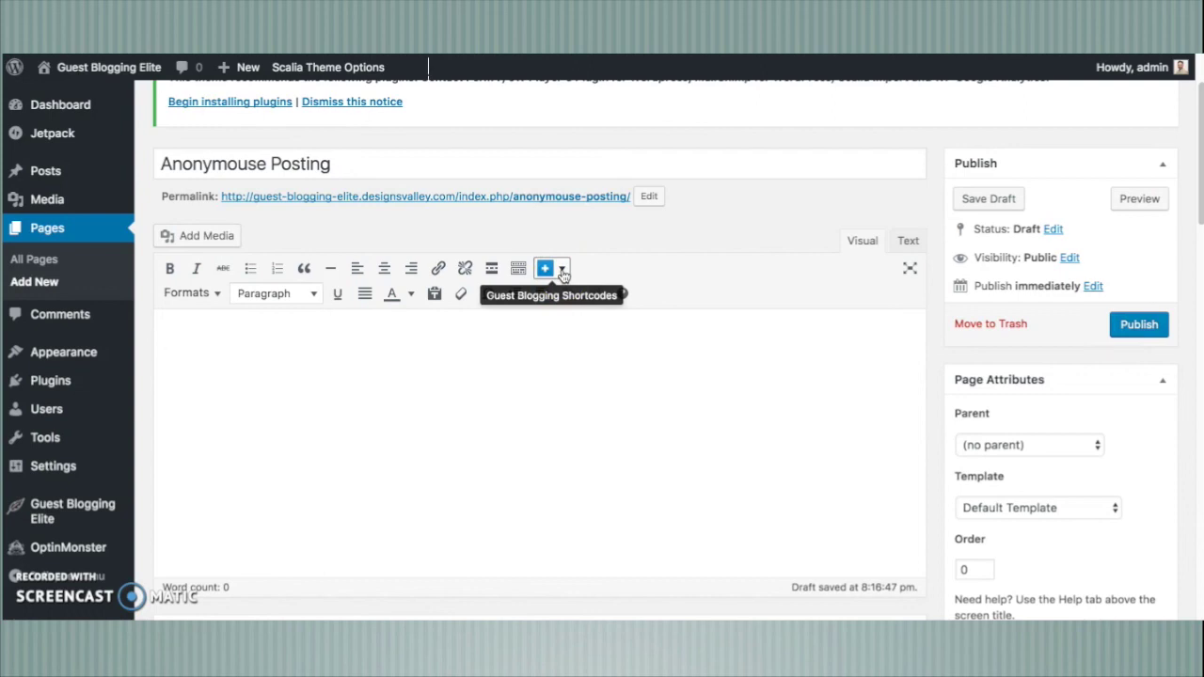
{"action": "left_click", "coordinate": [561, 271]}
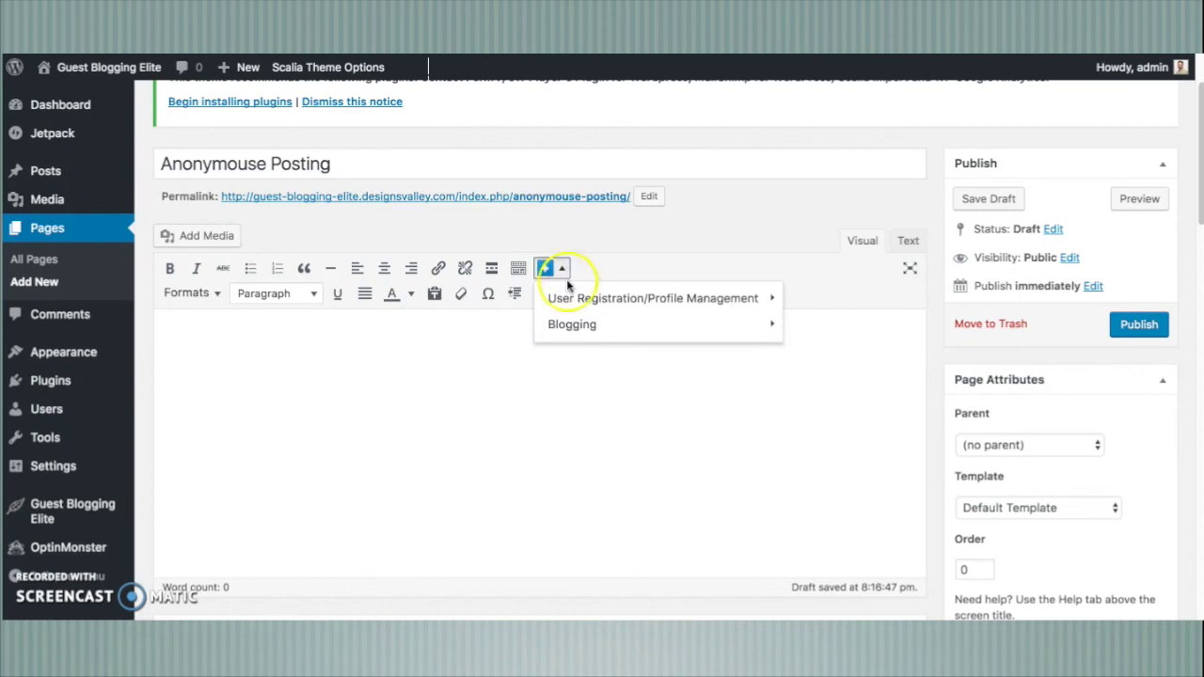
{"action": "mouse_move", "coordinate": [578, 301]}
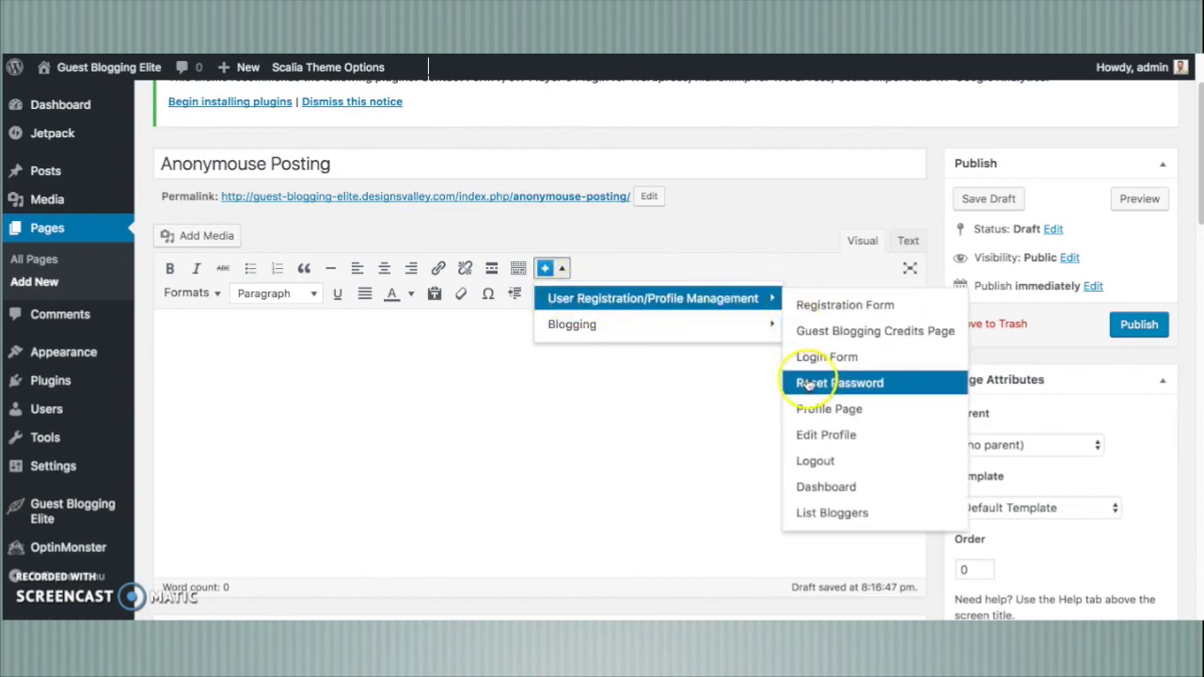
{"action": "mouse_move", "coordinate": [702, 338]}
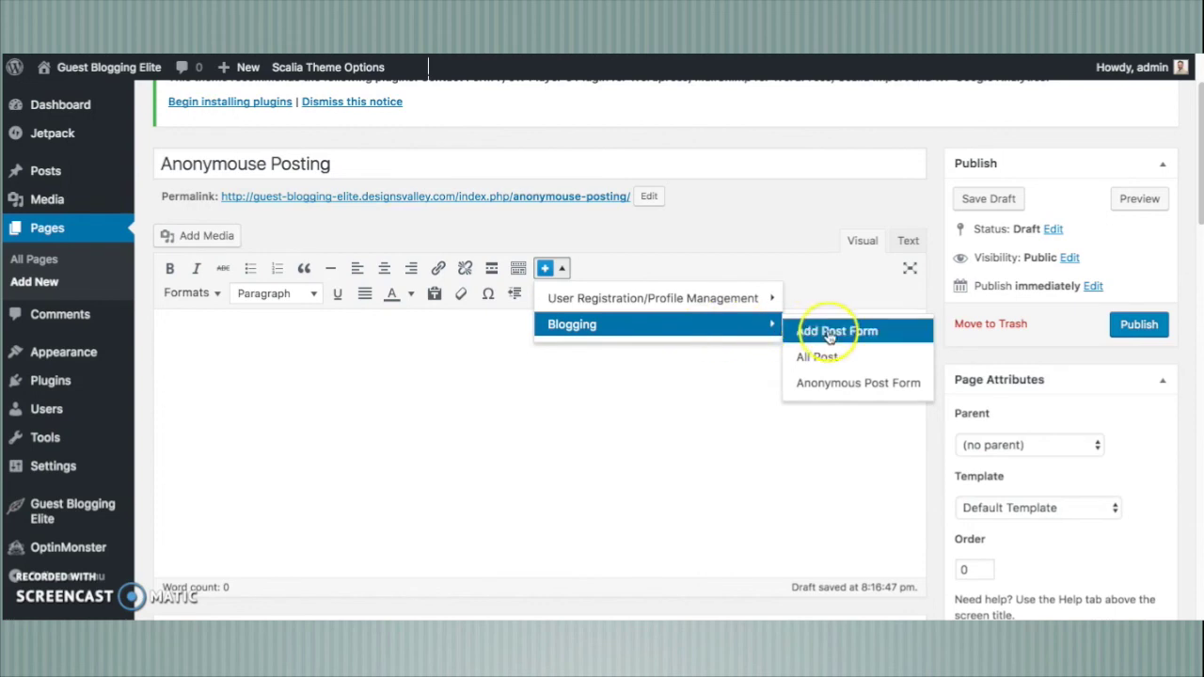
{"action": "left_click", "coordinate": [833, 385]}
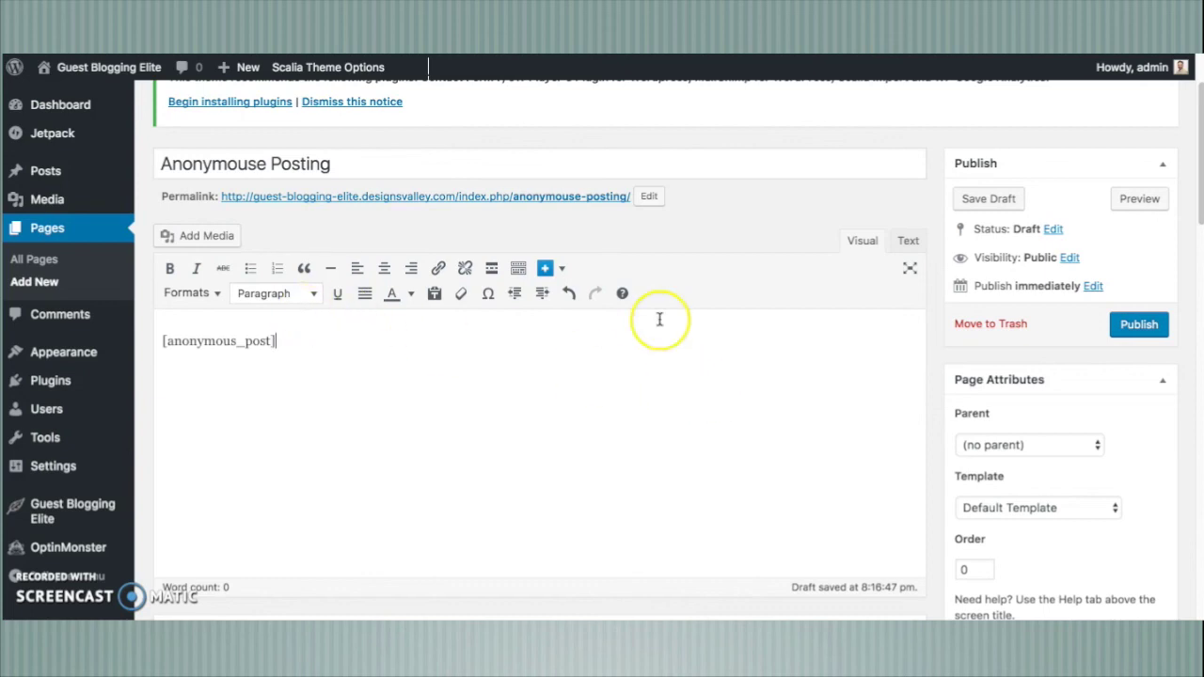
{"action": "left_click", "coordinate": [1139, 327]}
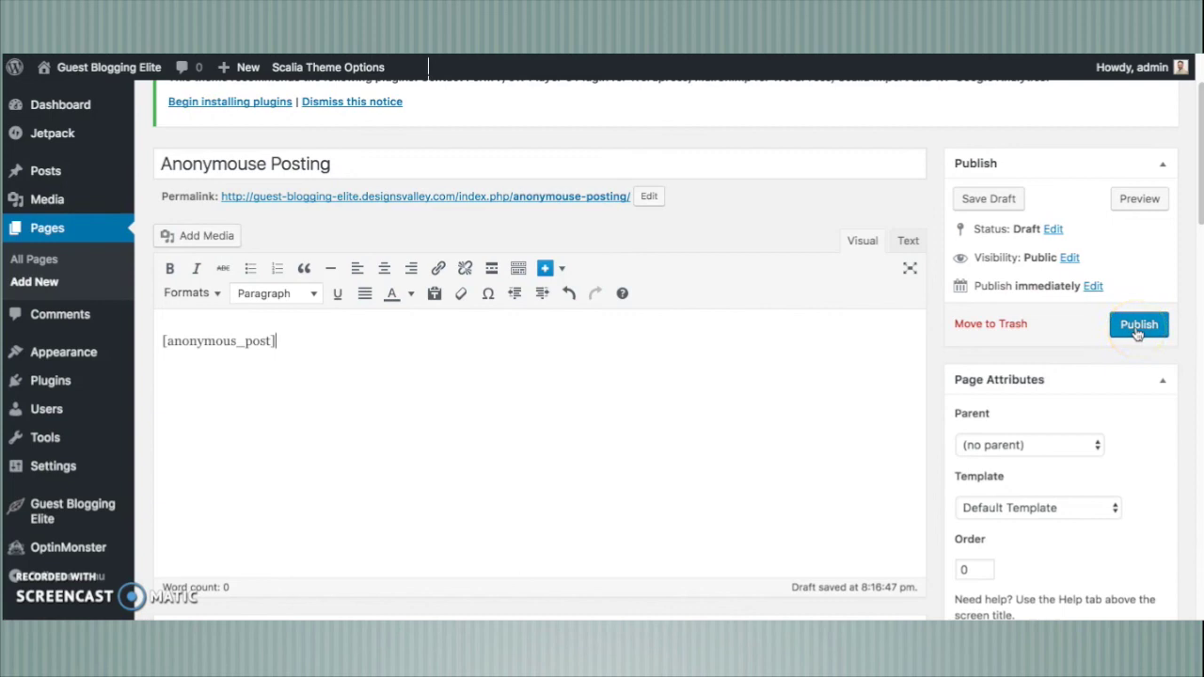
{"action": "left_click", "coordinate": [1139, 325]}
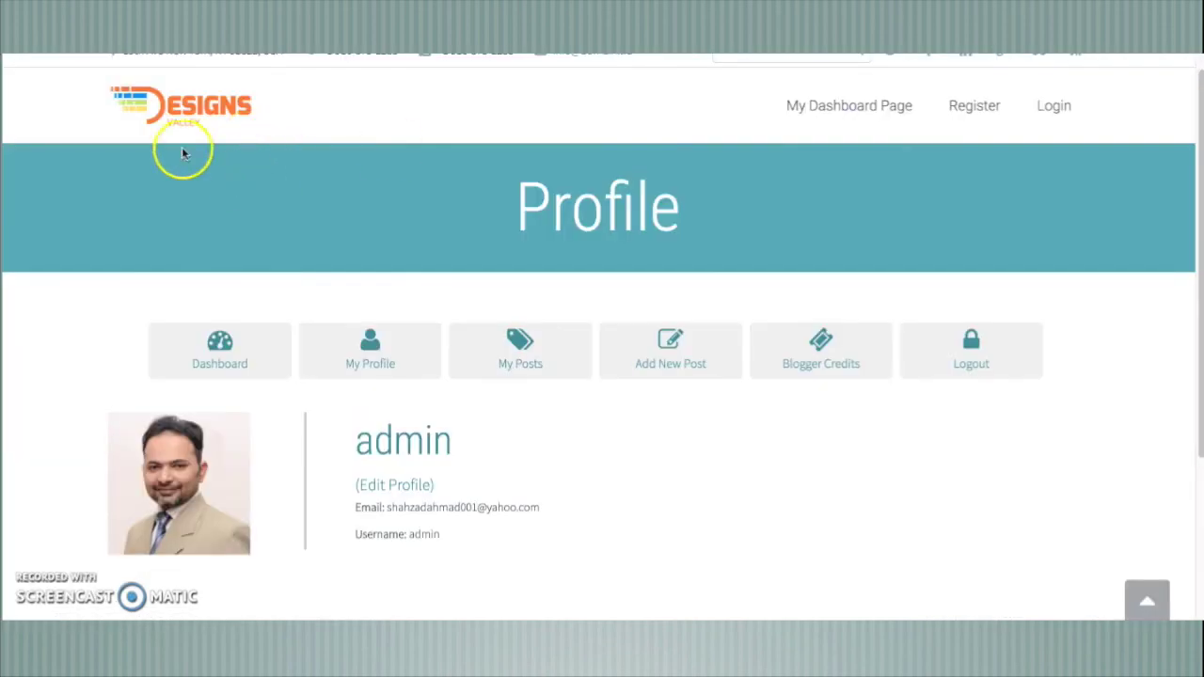
- Open the site's menu editor and add the Anonymouse Posting page to Top Main Menu
{"action": "left_click", "coordinate": [949, 121]}
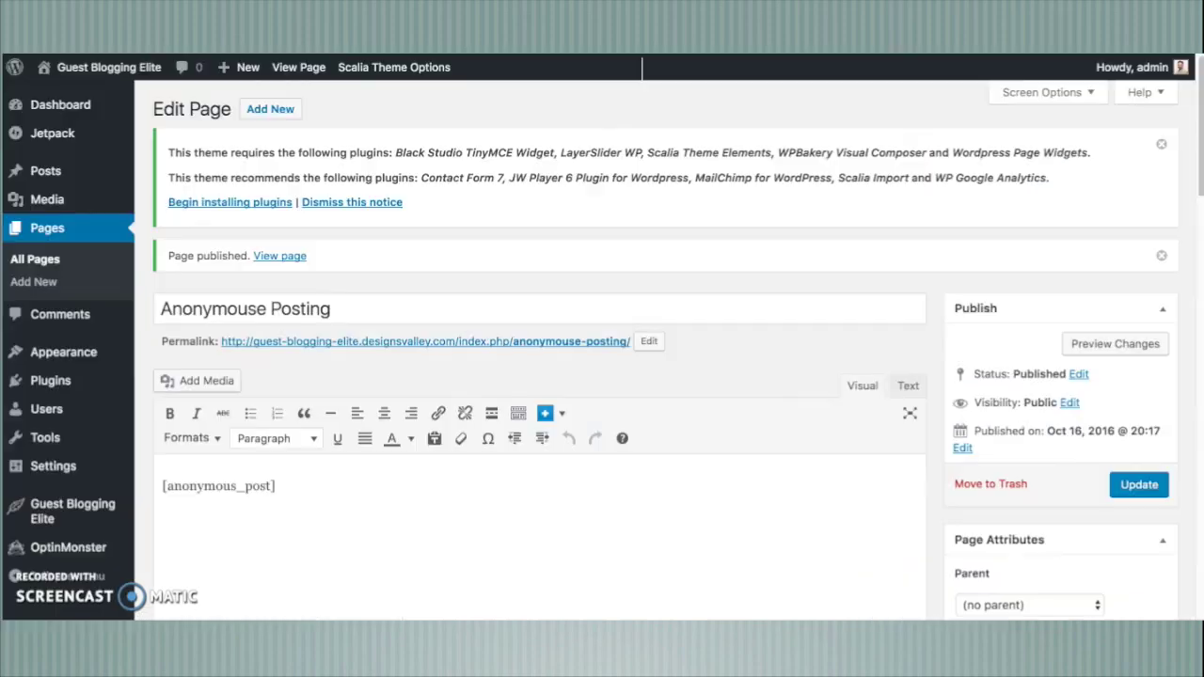
{"action": "mouse_move", "coordinate": [83, 355]}
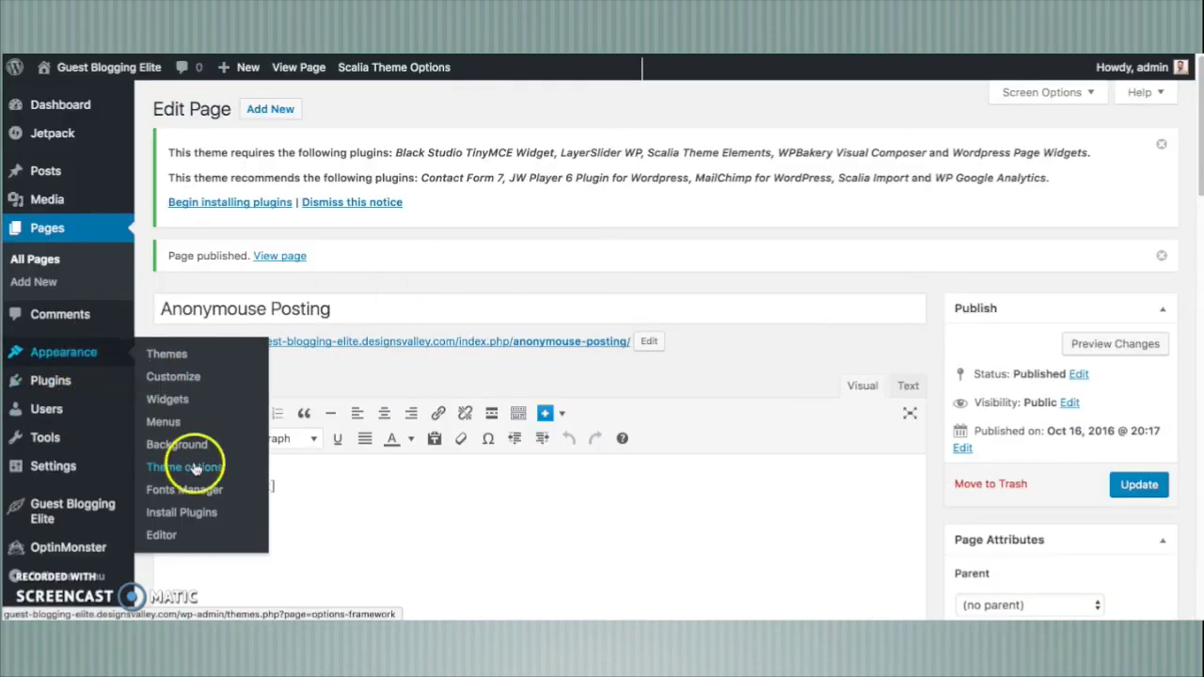
{"action": "left_click", "coordinate": [164, 424]}
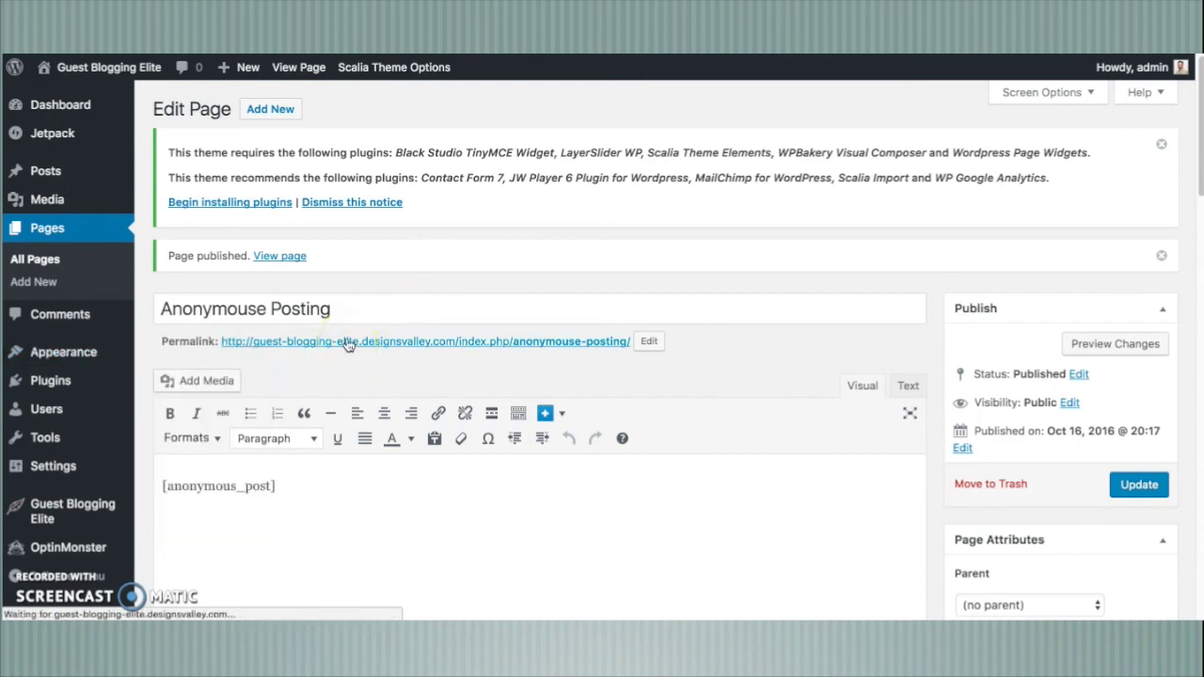
{"action": "scroll", "coordinate": [345, 340], "scroll_direction": "down", "scroll_amount": 2}
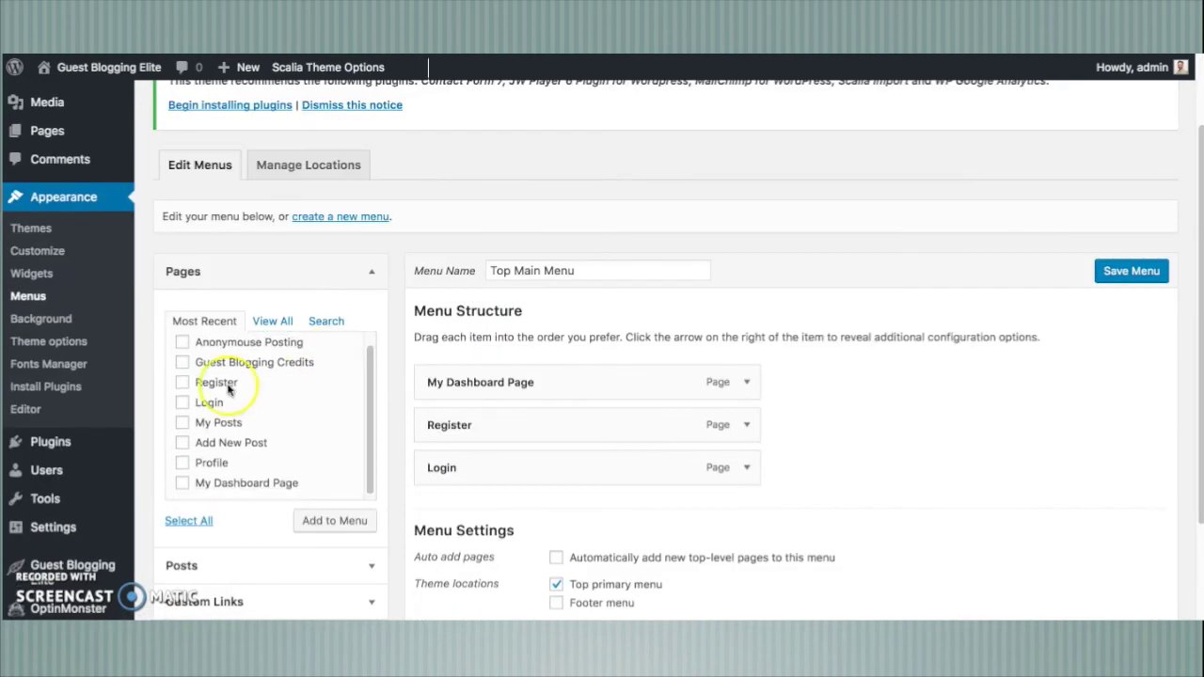
{"action": "left_click", "coordinate": [182, 346]}
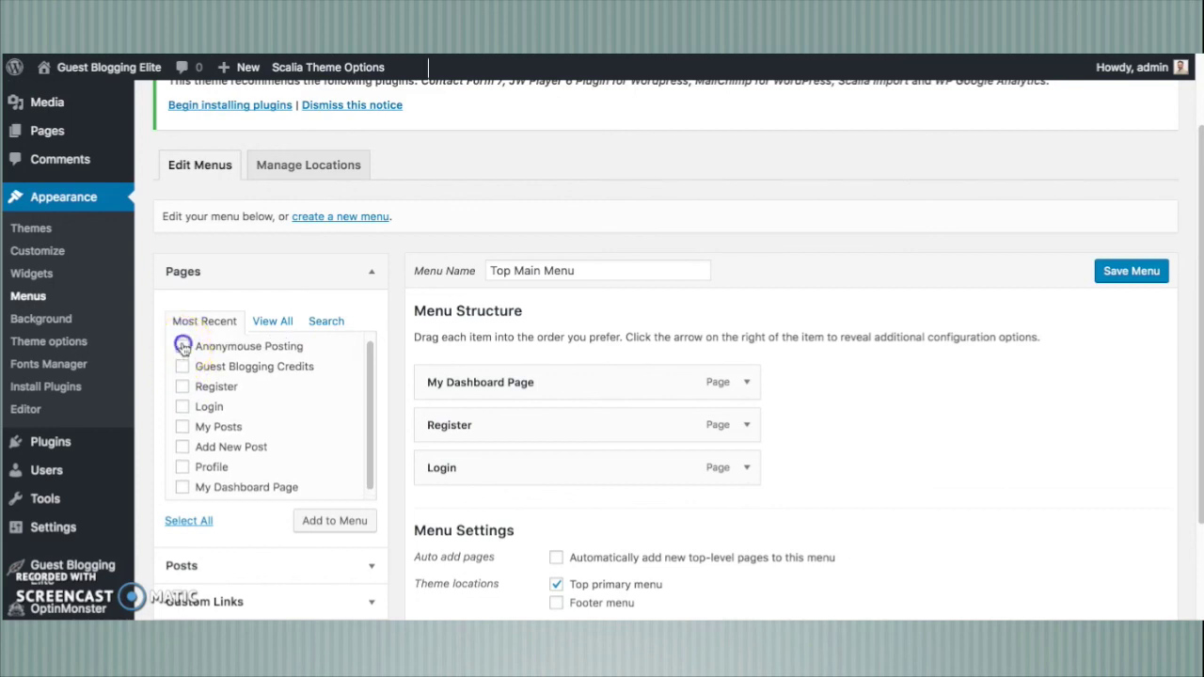
{"action": "left_click", "coordinate": [336, 522]}
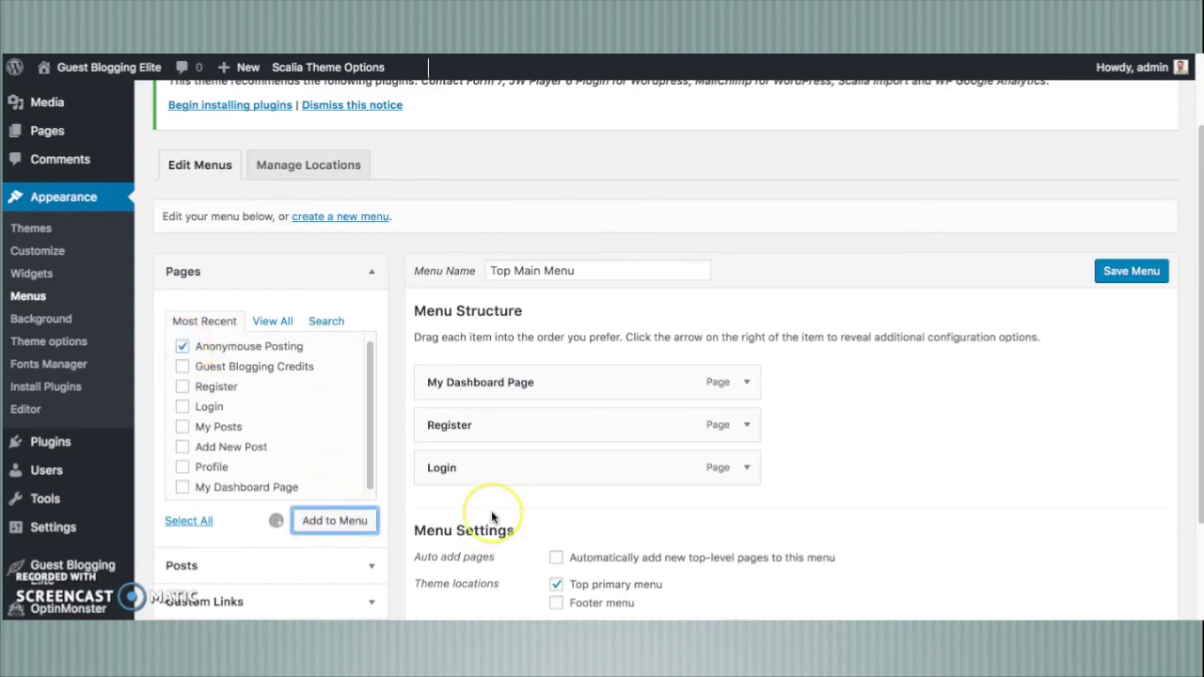
- Nest Login as a sub item under Register in the menu structure and save the menu
{"action": "scroll", "coordinate": [712, 438], "scroll_direction": "down", "scroll_amount": 1}
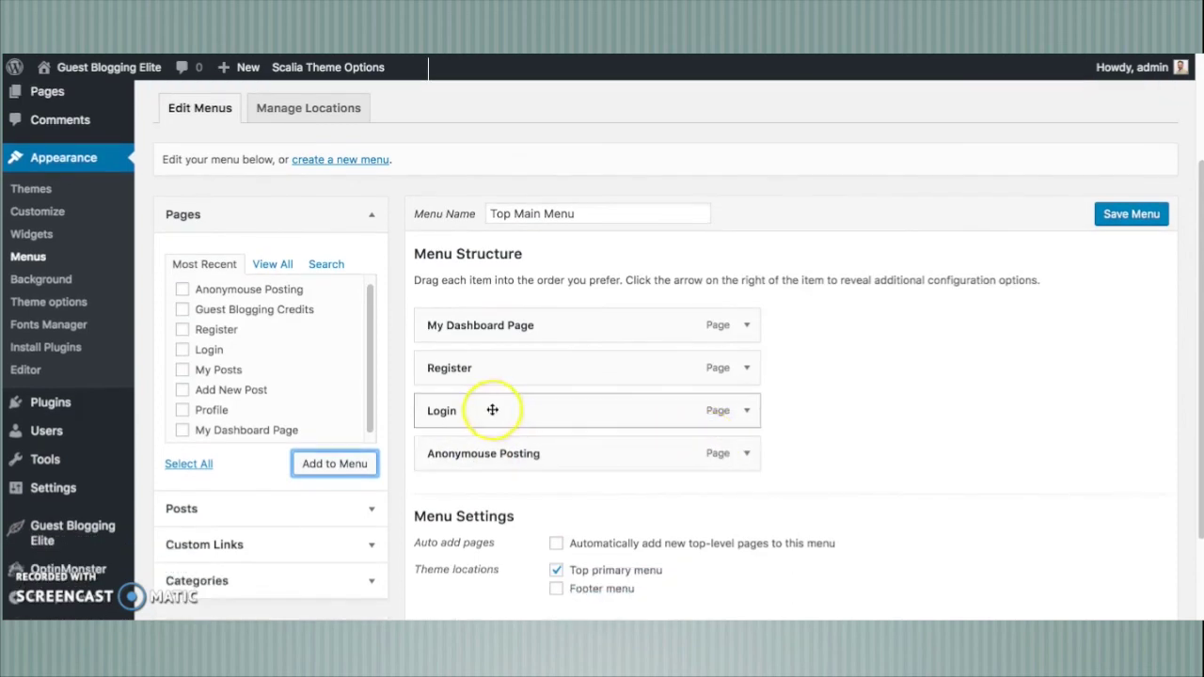
{"action": "left_click_drag", "start_coordinate": [458, 408], "coordinate": [537, 392]}
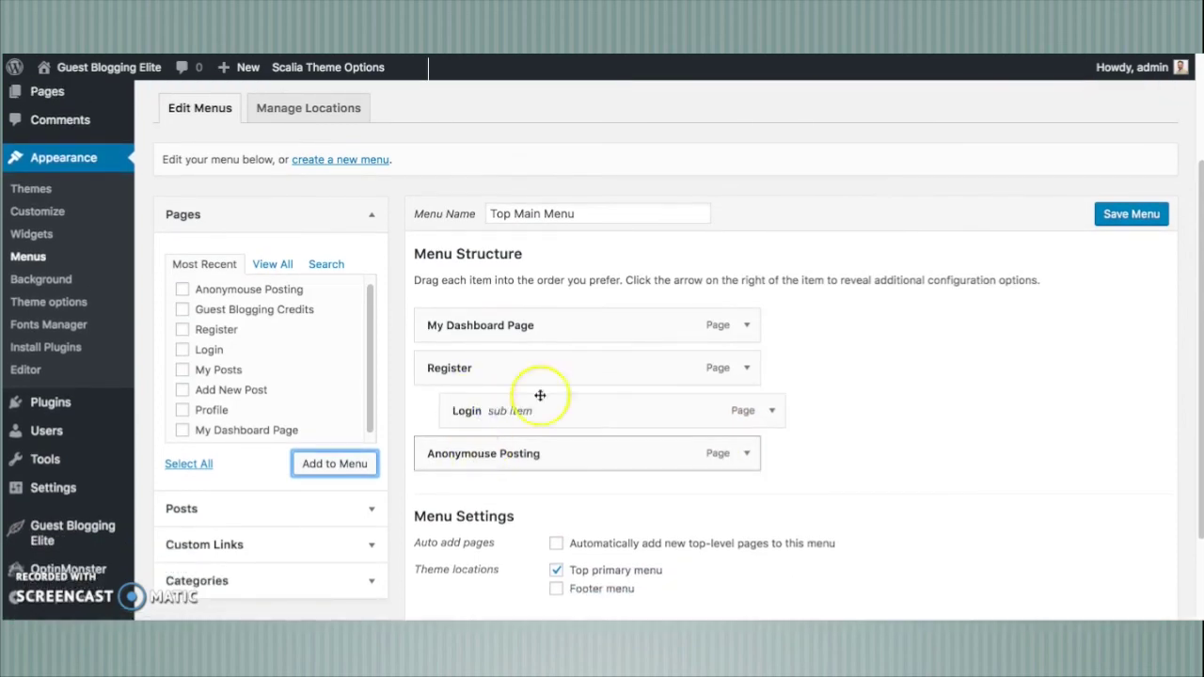
{"action": "left_click", "coordinate": [1134, 214]}
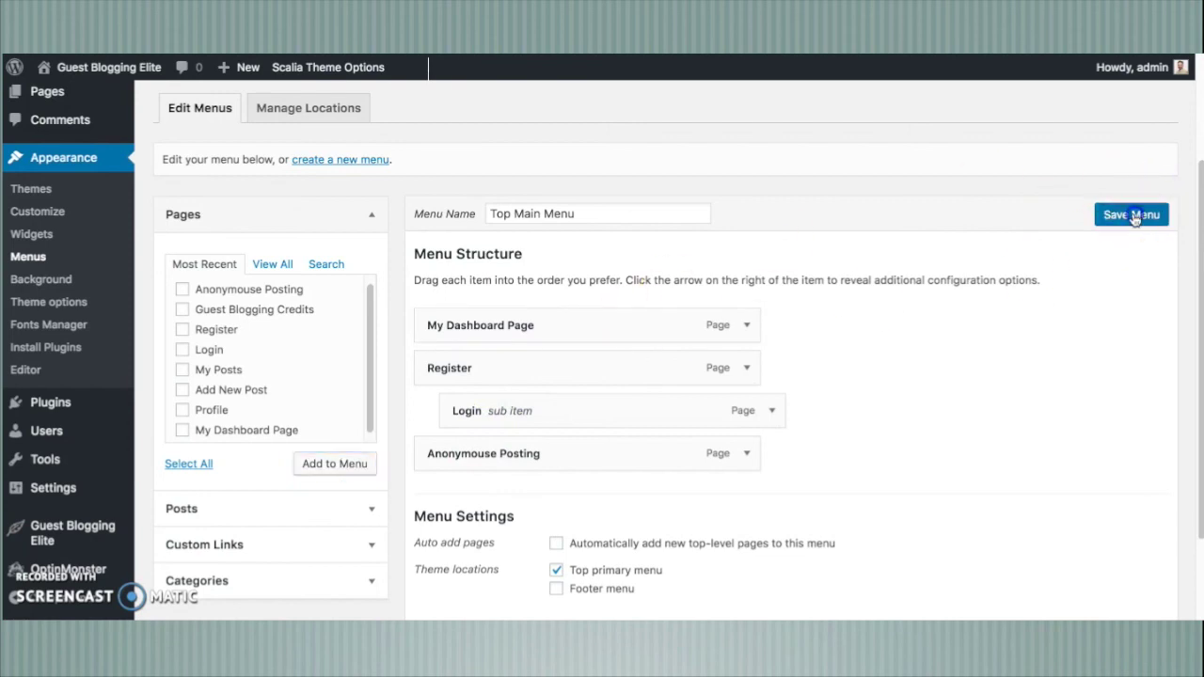